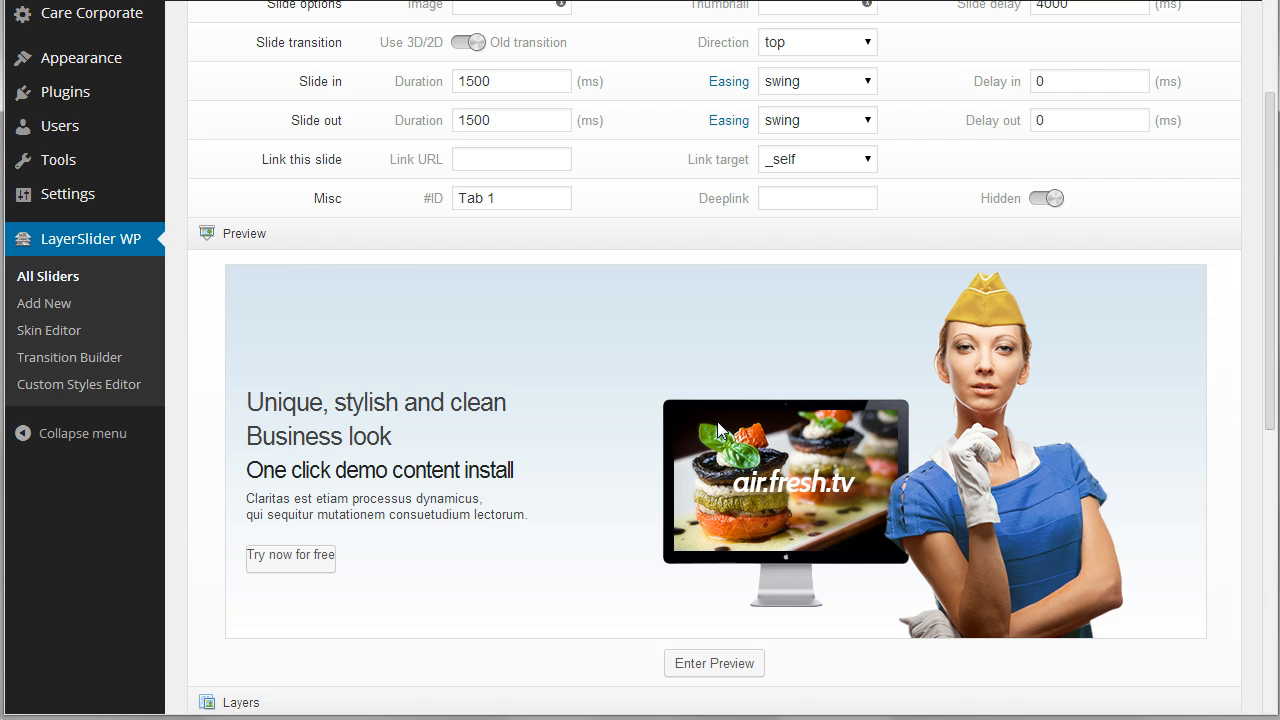
Step: Preview the slider, play and pause the embedded video on the presentation slide, and exit the preview
scroll(714, 432, "up", 5)
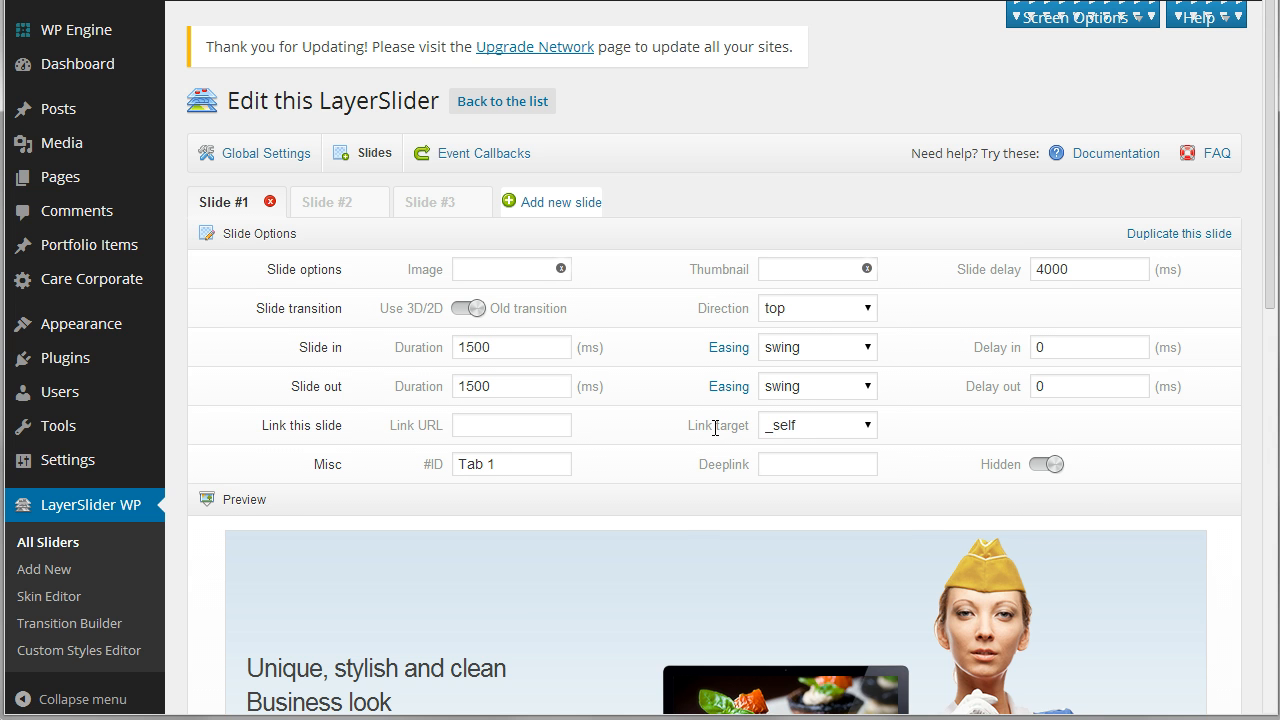
scroll(714, 428, "down", 5)
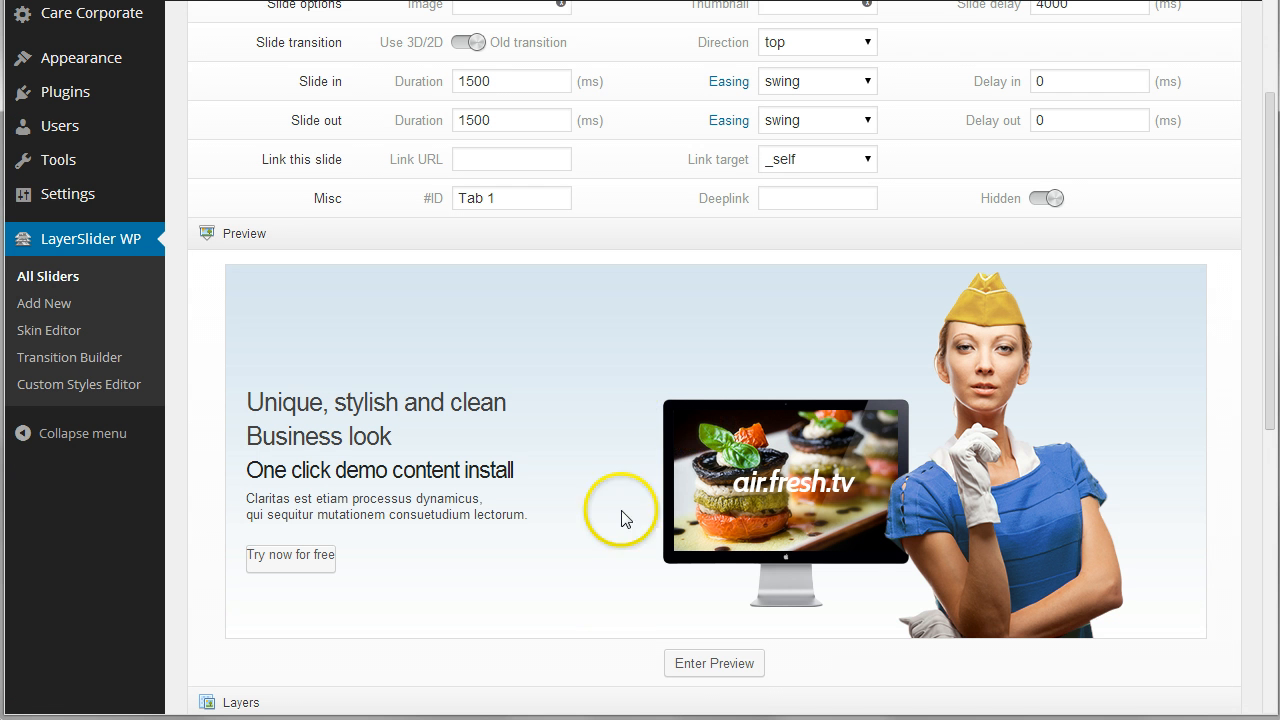
left_click(733, 664)
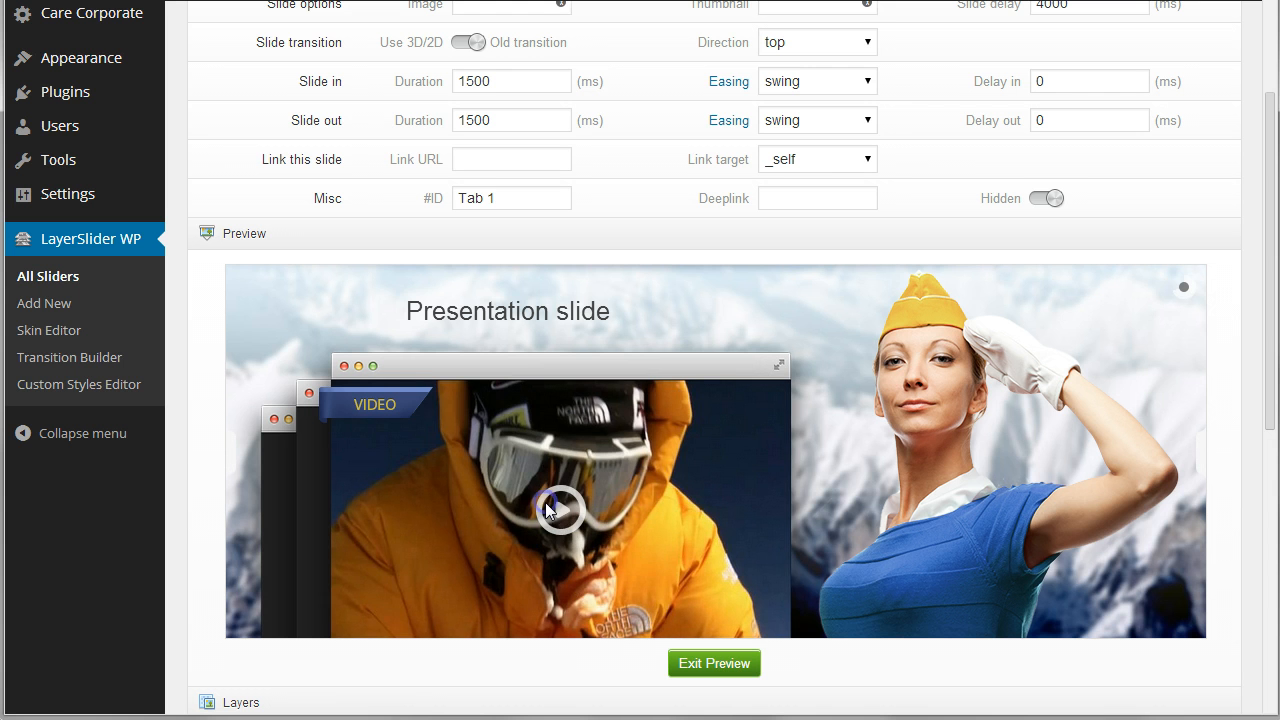
left_click(547, 508)
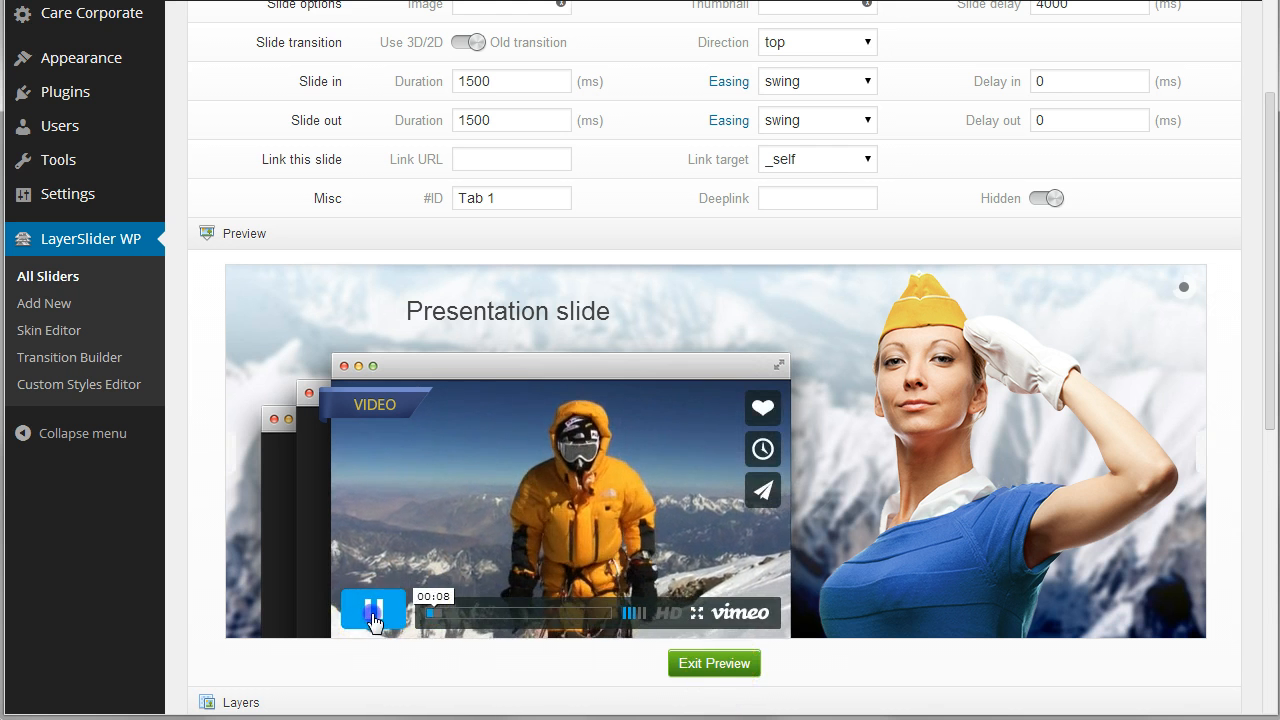
left_click(373, 608)
left_click(718, 667)
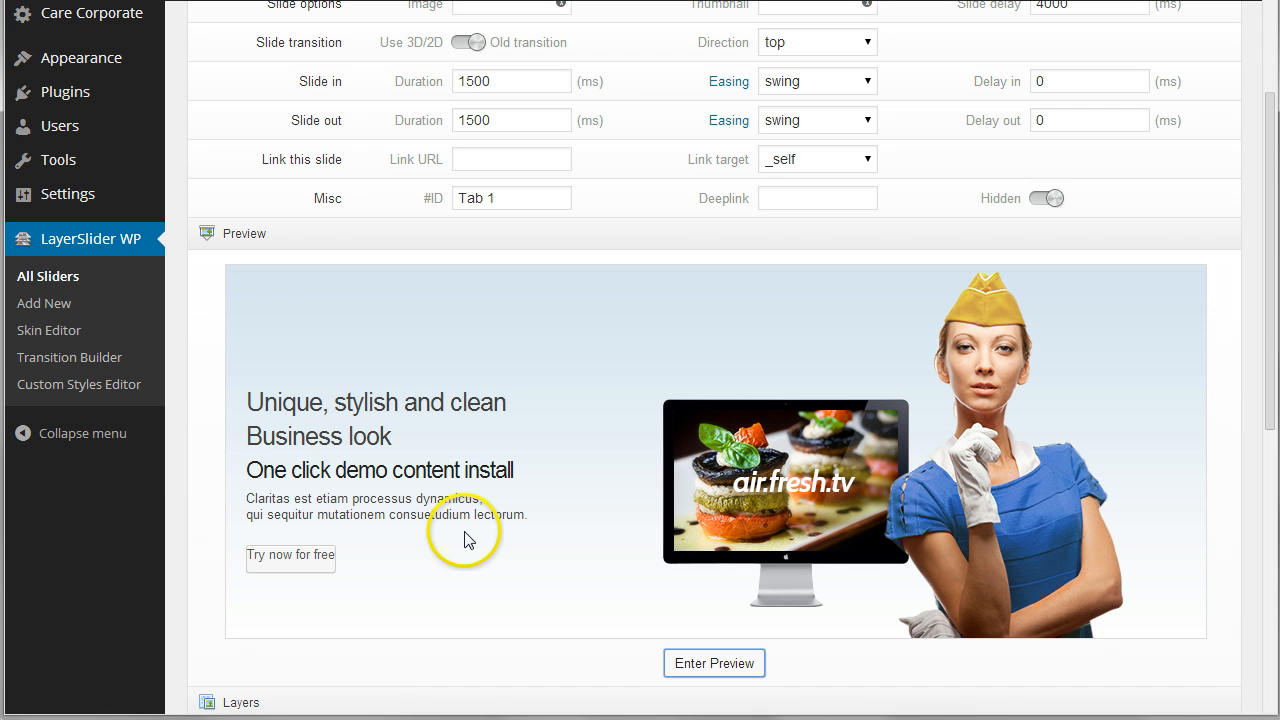
Step: Review the slider's Global Settings, from the Basic and Slideshow options through Appearance, Navigation, Misc and YourLogo
scroll(518, 386, "up", 3)
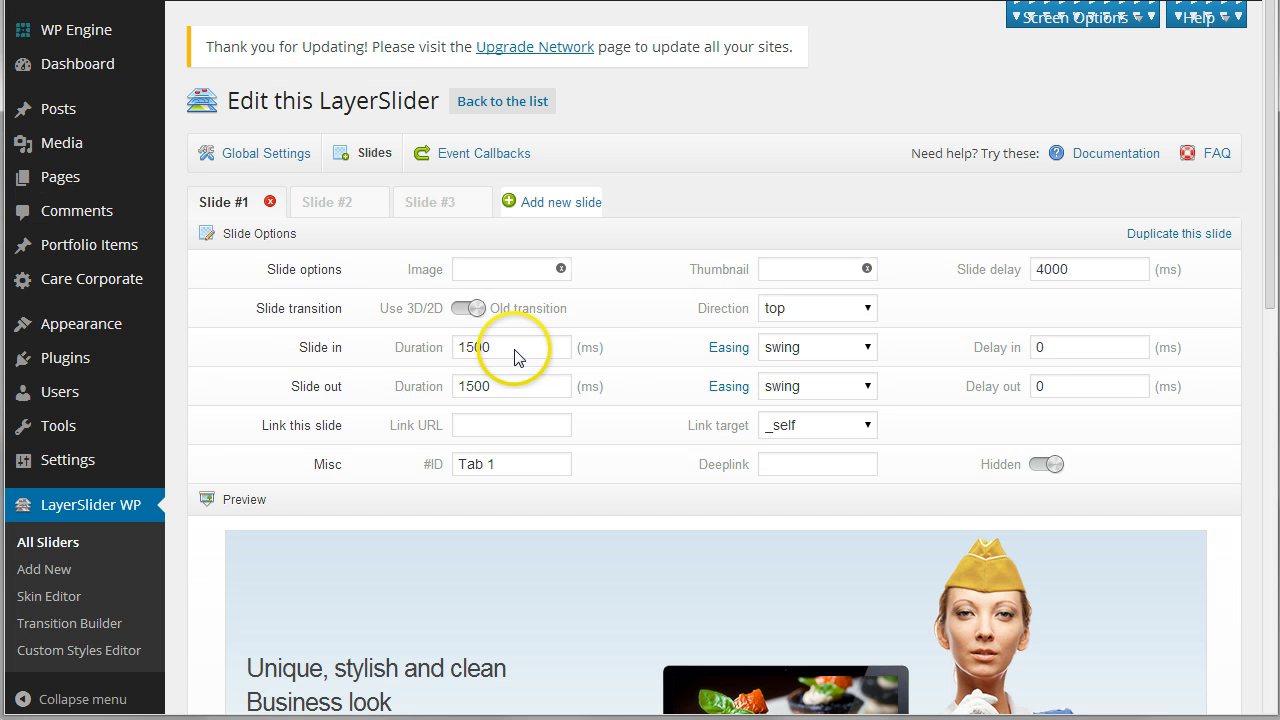
left_click(262, 158)
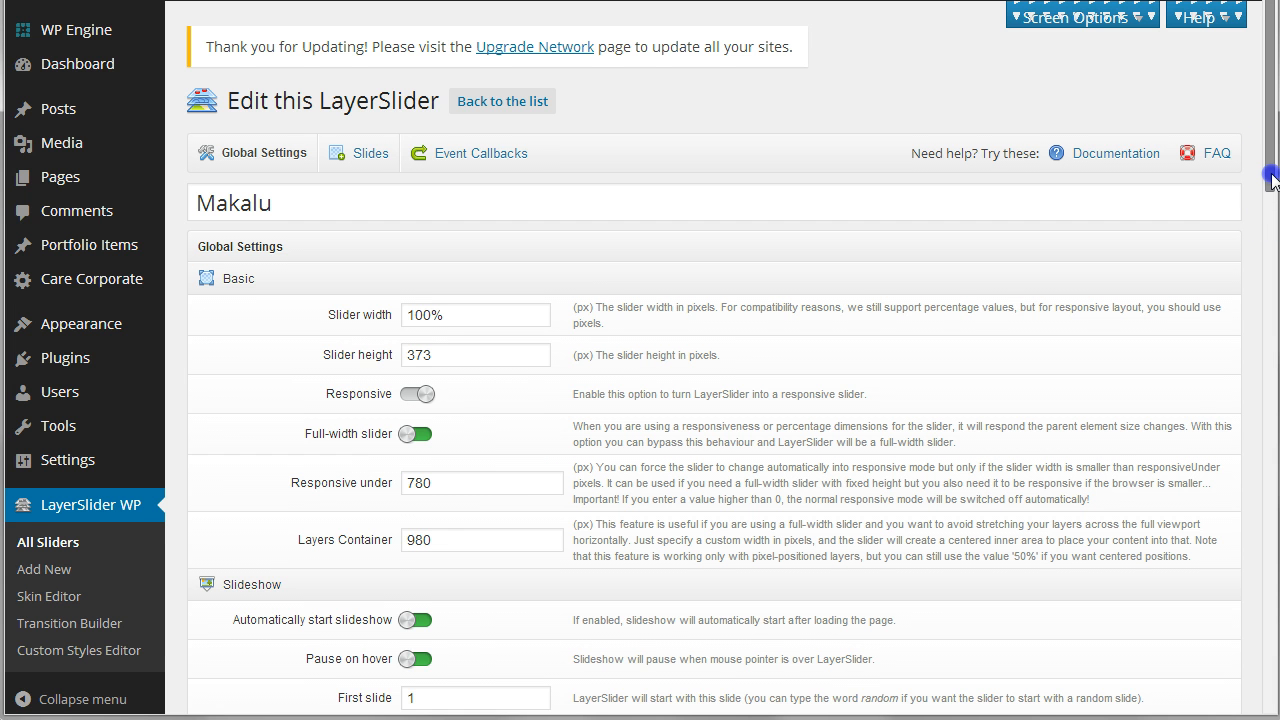
left_click_drag(1265, 168, 1251, 262)
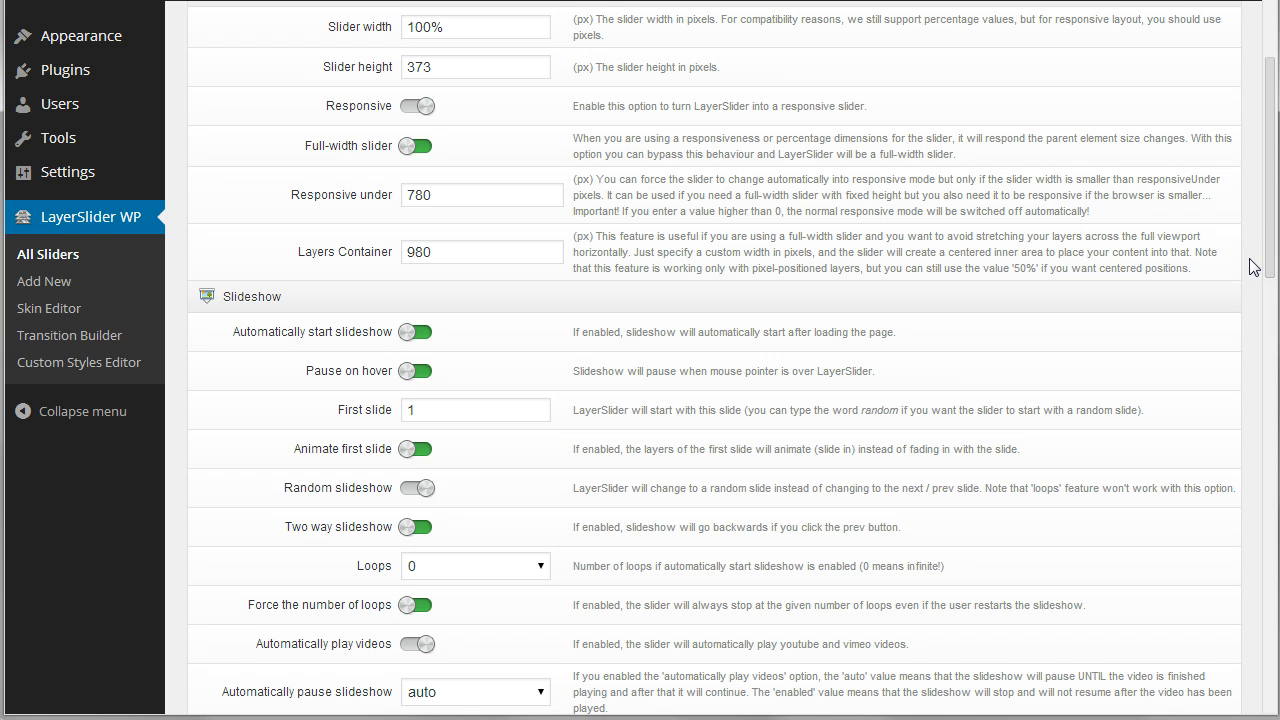
left_click(1268, 240)
left_click_drag(1268, 240, 1230, 420)
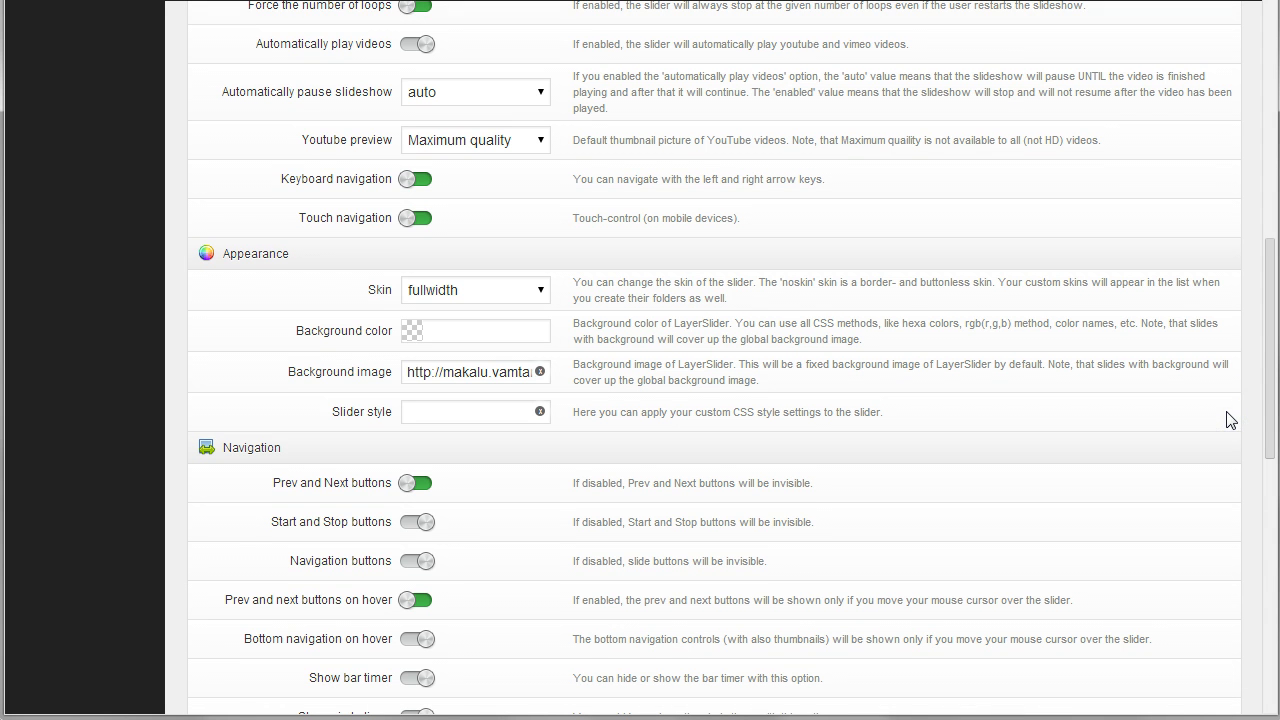
left_click_drag(1264, 370, 1236, 543)
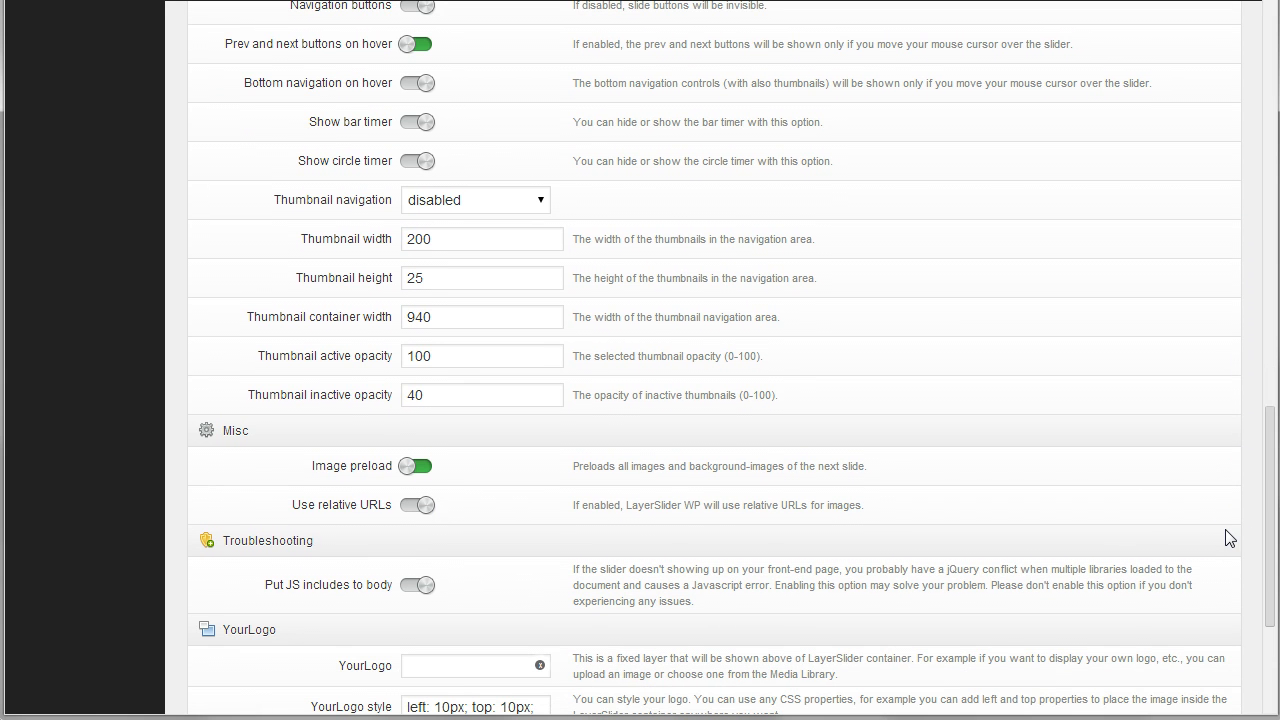
left_click_drag(1268, 492, 1245, 52)
Step: Return to Slide #1 and open the link settings of its "Try now for free" button layer
left_click(350, 158)
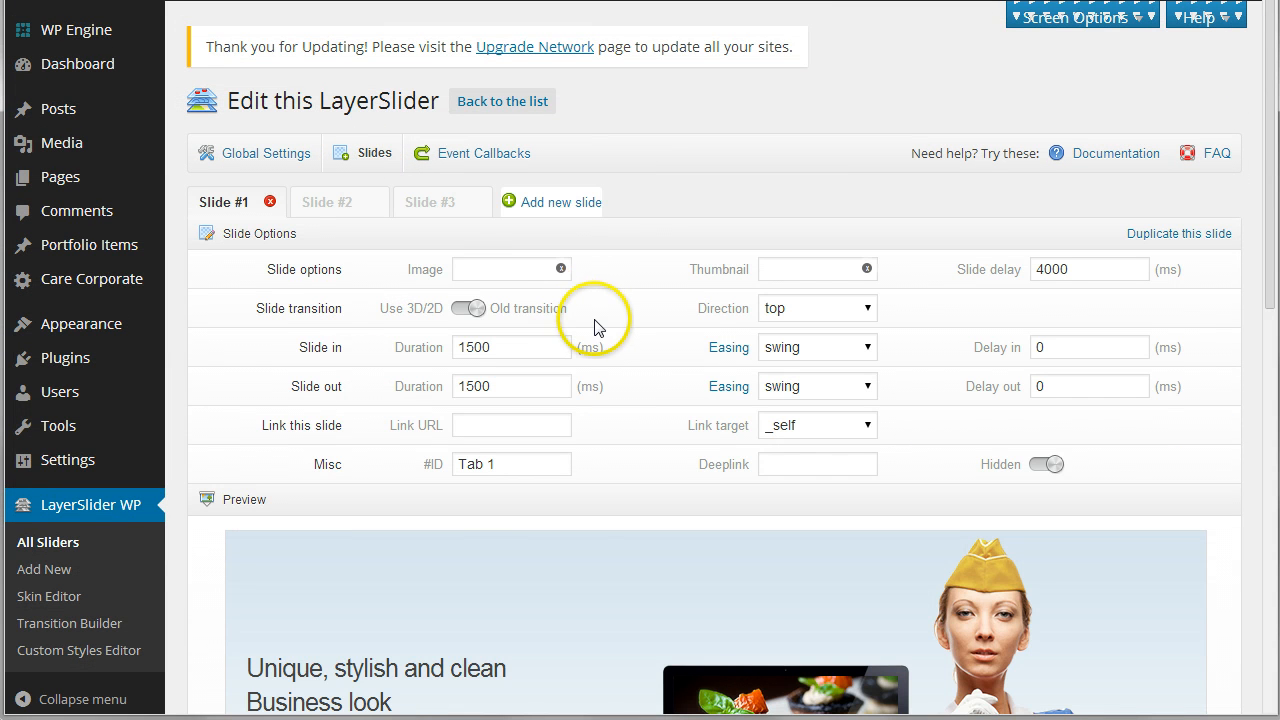
scroll(598, 337, "down", 3)
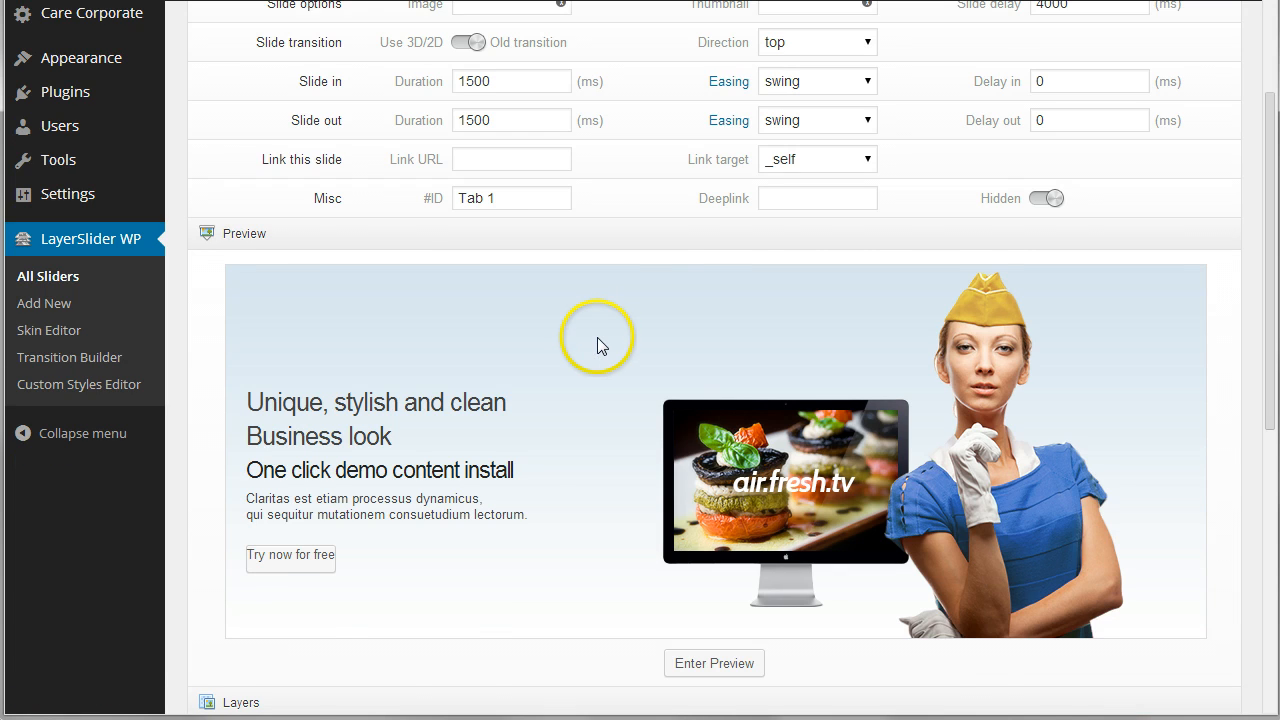
scroll(597, 337, "up", 3)
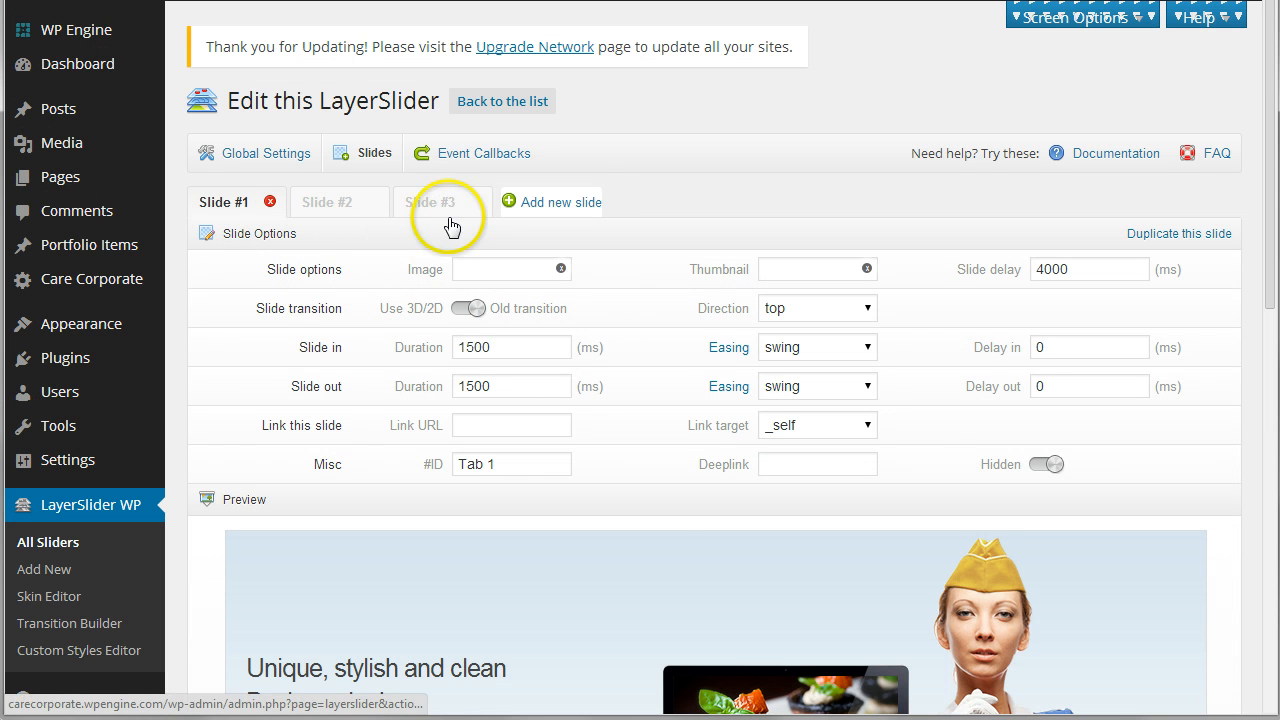
scroll(408, 323, "down", 3)
scroll(659, 463, "down", 3)
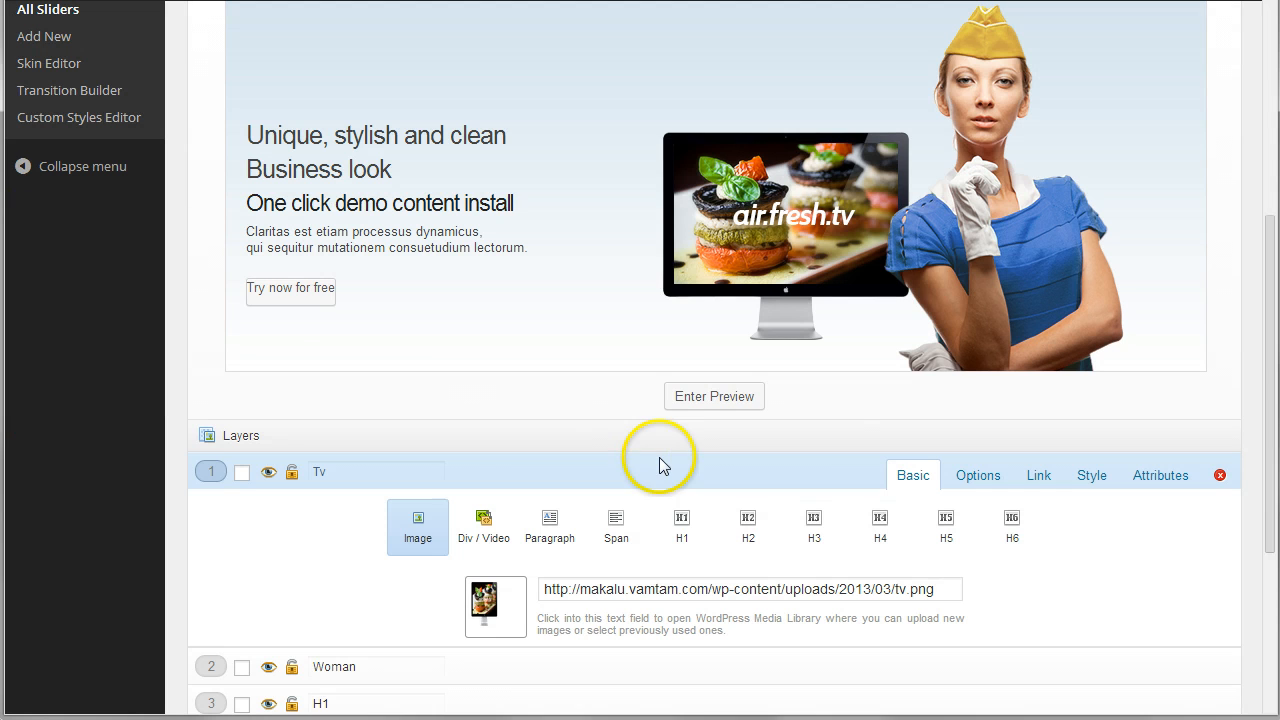
left_click(269, 289)
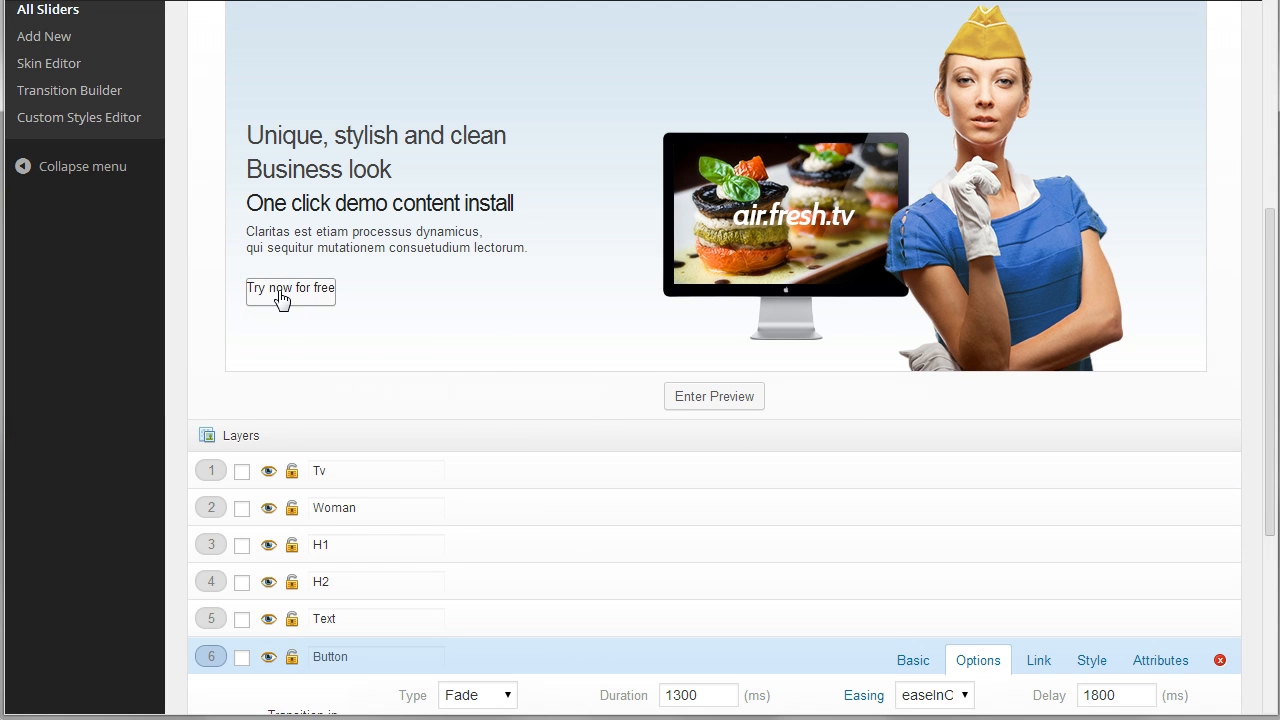
scroll(506, 380, "down", 3)
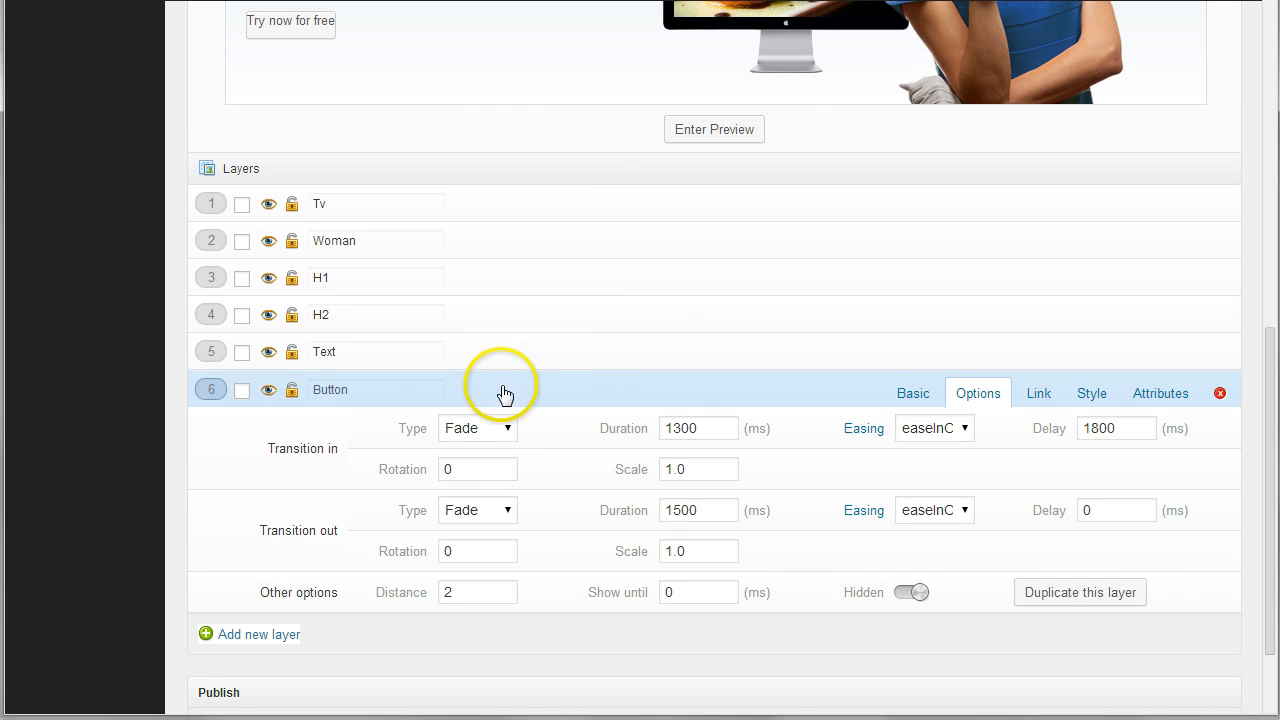
left_click(1038, 393)
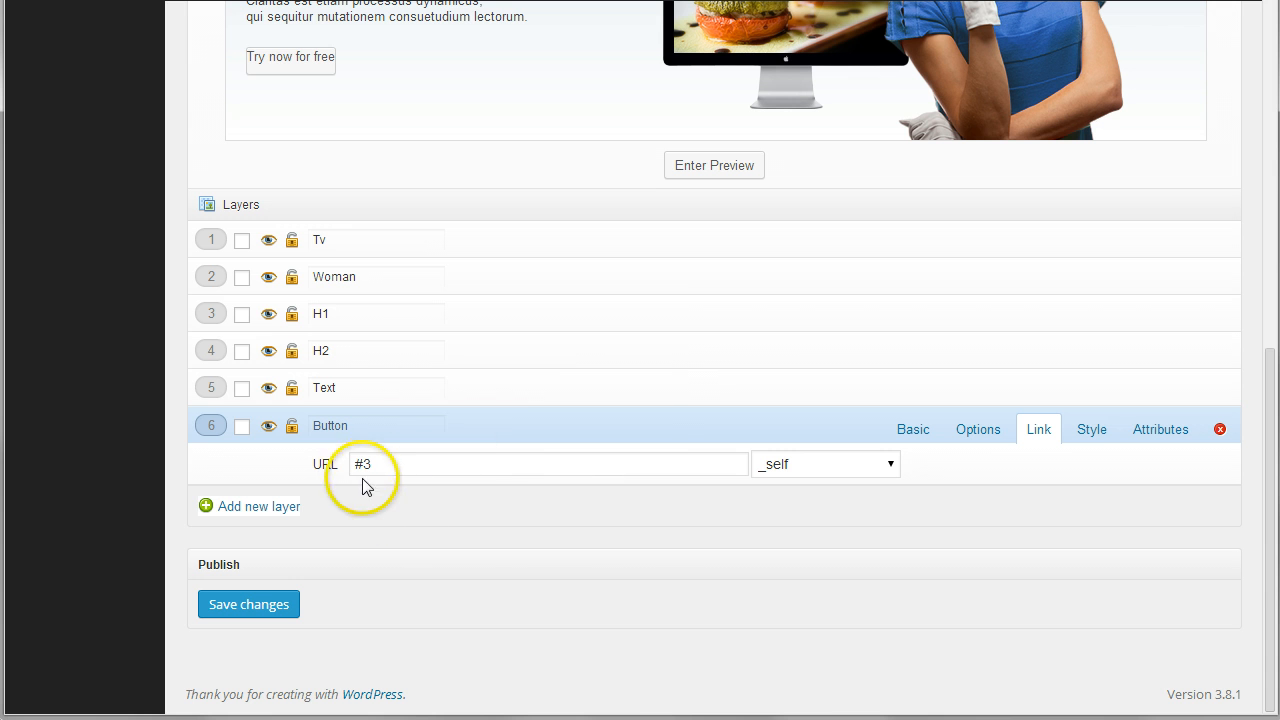
Step: Examine the button layer's link URL and the available link target options without changing them
mouse_move(363, 466)
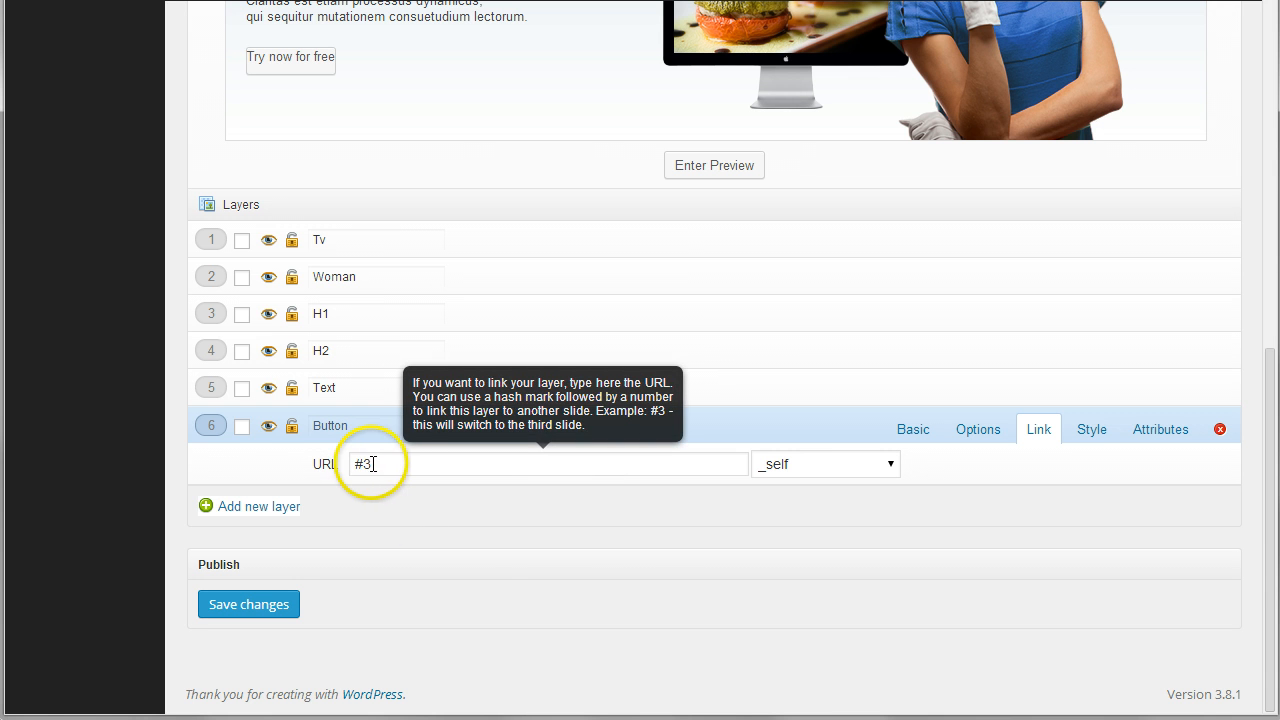
left_click(833, 468)
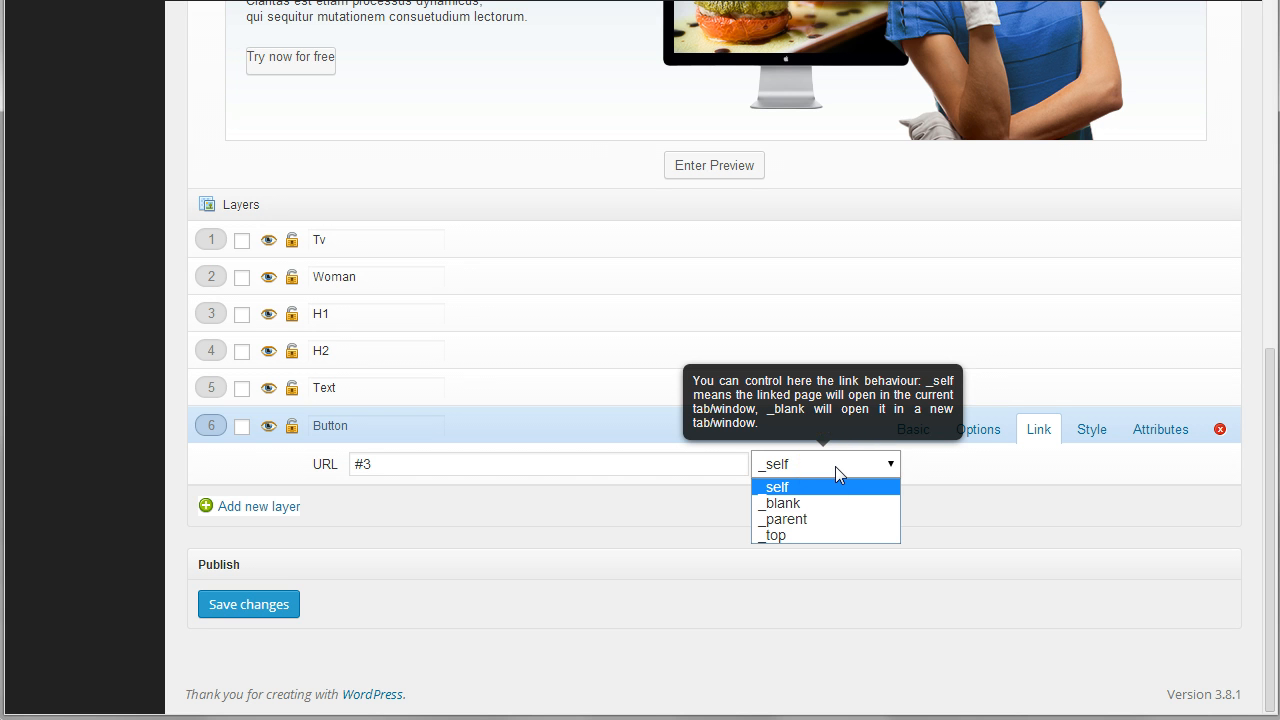
left_click(835, 466)
left_click(413, 468)
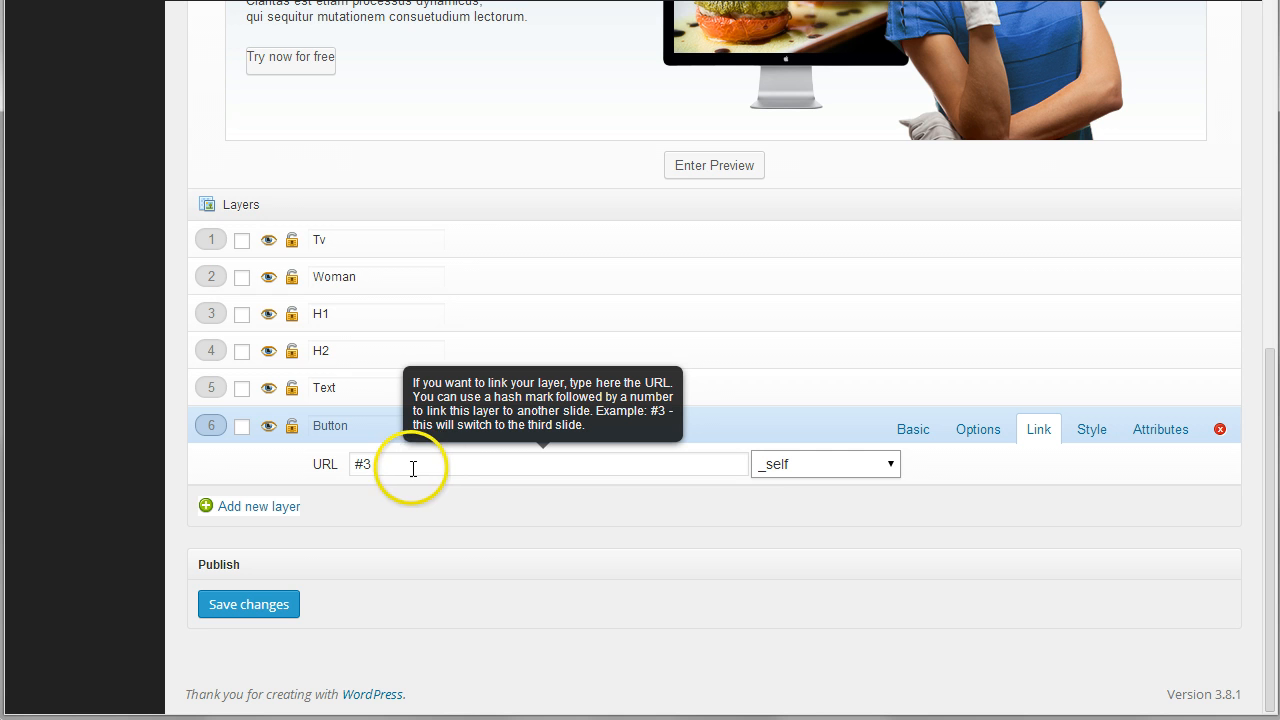
Step: Preview the slider and test the "Try now for free" button's link to another slide
scroll(413, 468, "up", 5)
scroll(528, 477, "down", 3)
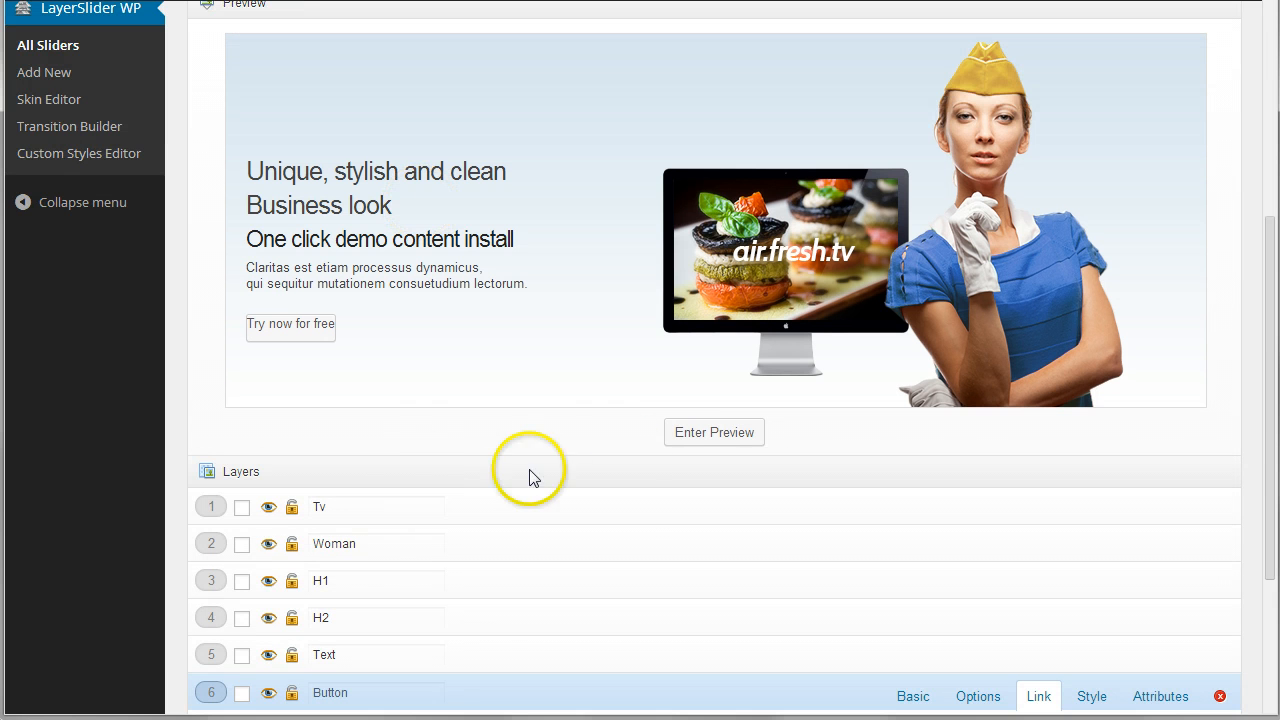
left_click(726, 444)
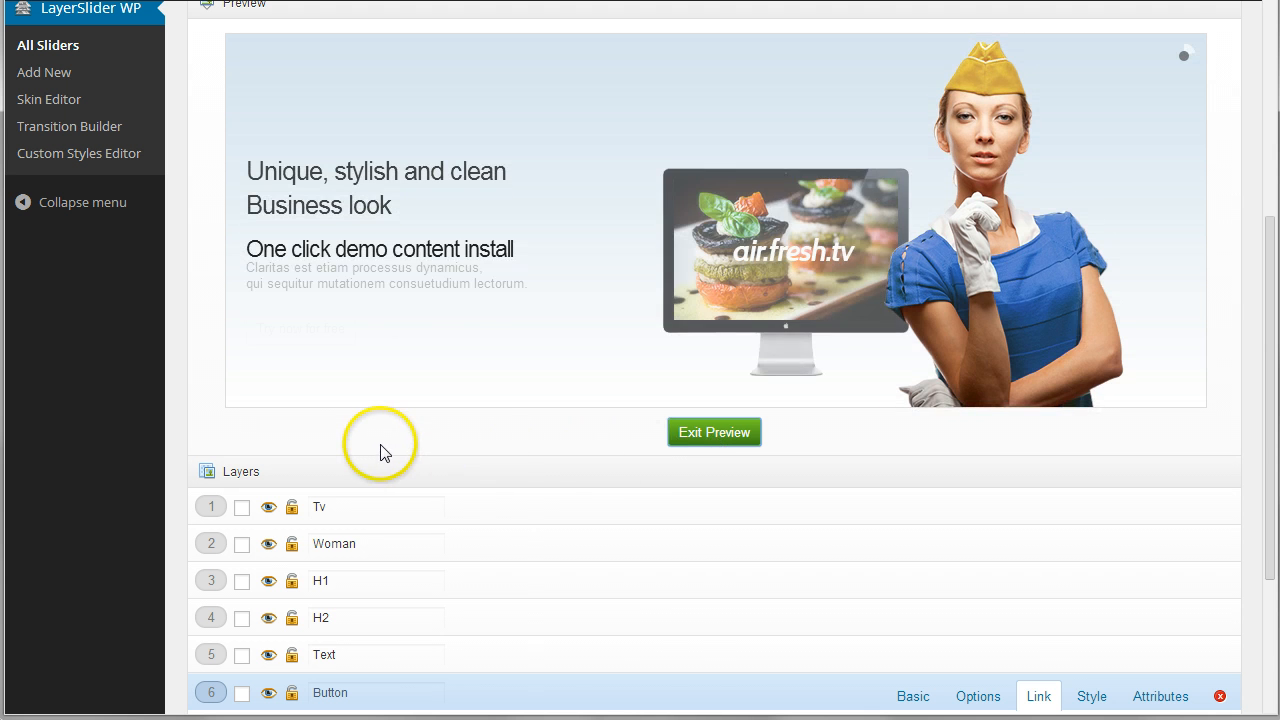
left_click(310, 329)
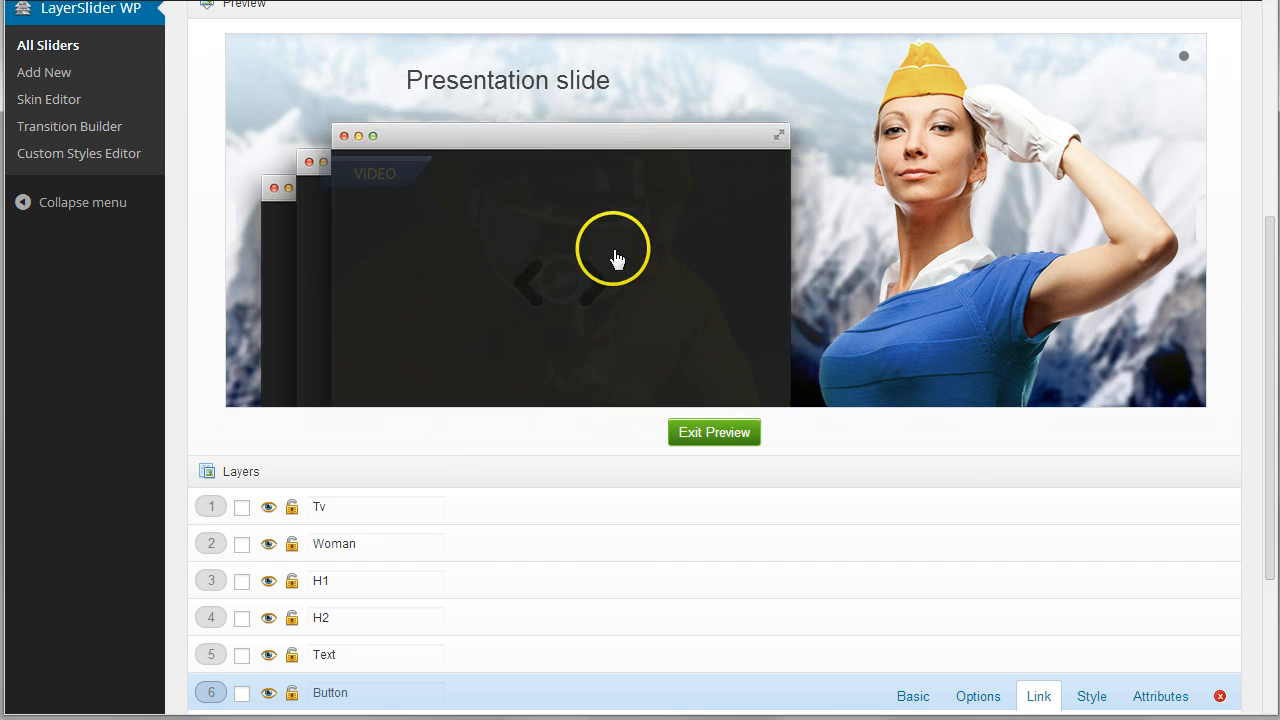
Step: Compare the button layer's link URL with the slide numbering and exit the preview
scroll(966, 434, "up", 5)
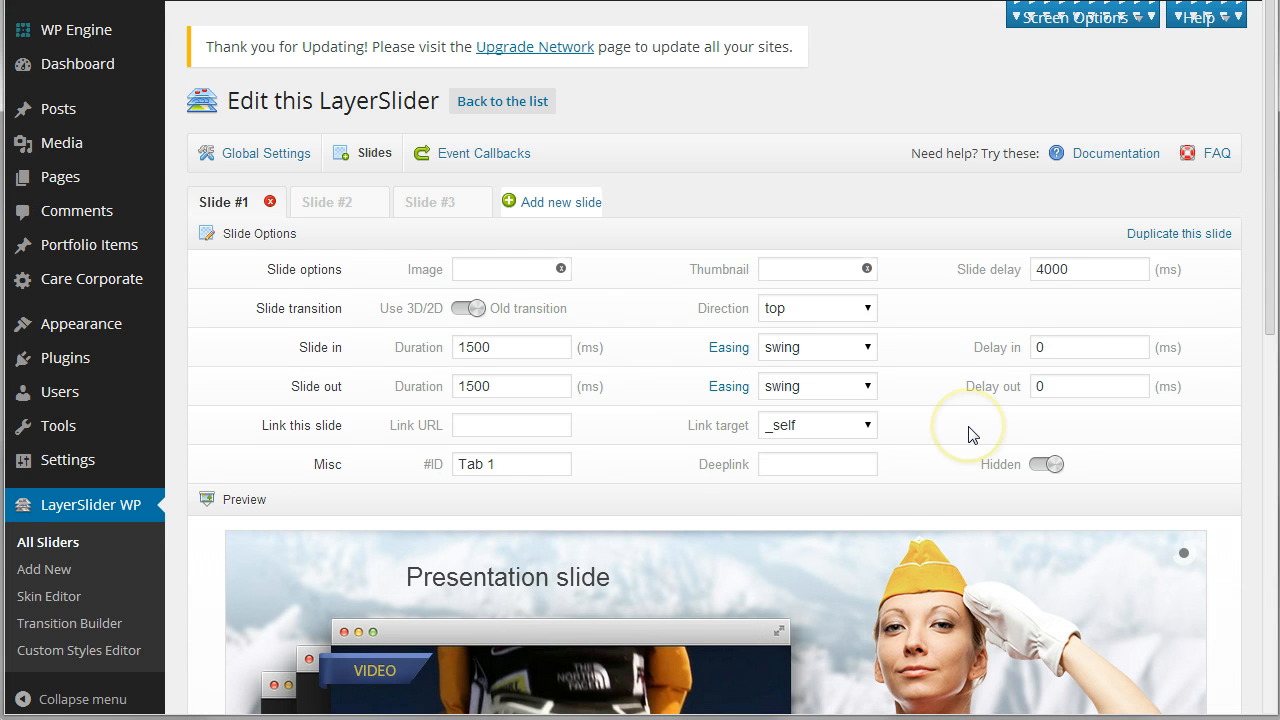
scroll(968, 434, "down", 5)
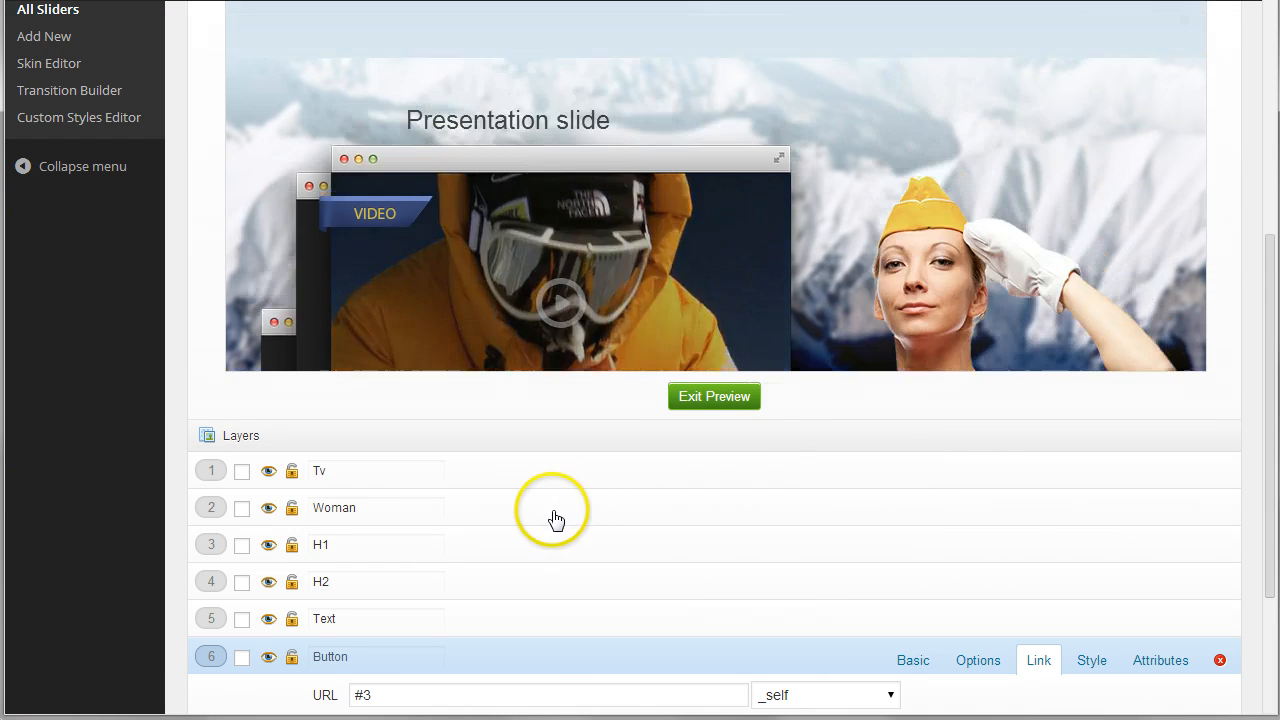
scroll(553, 519, "down", 3)
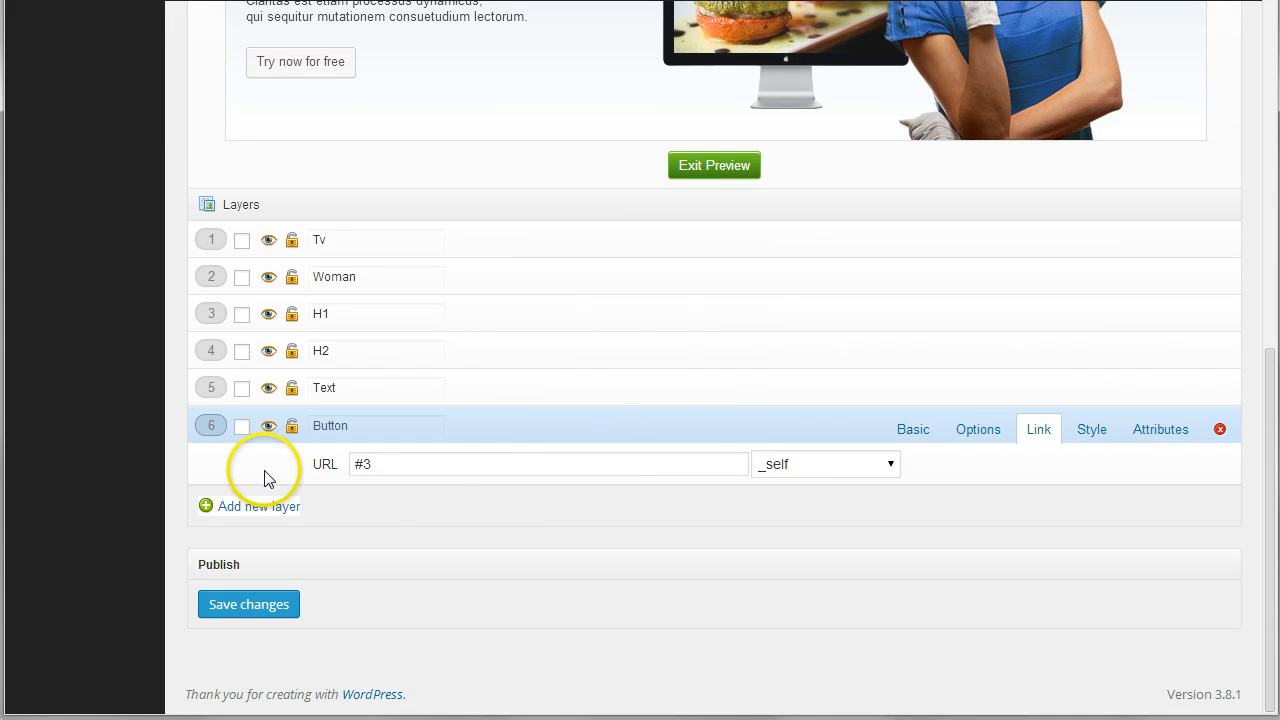
left_click(436, 464)
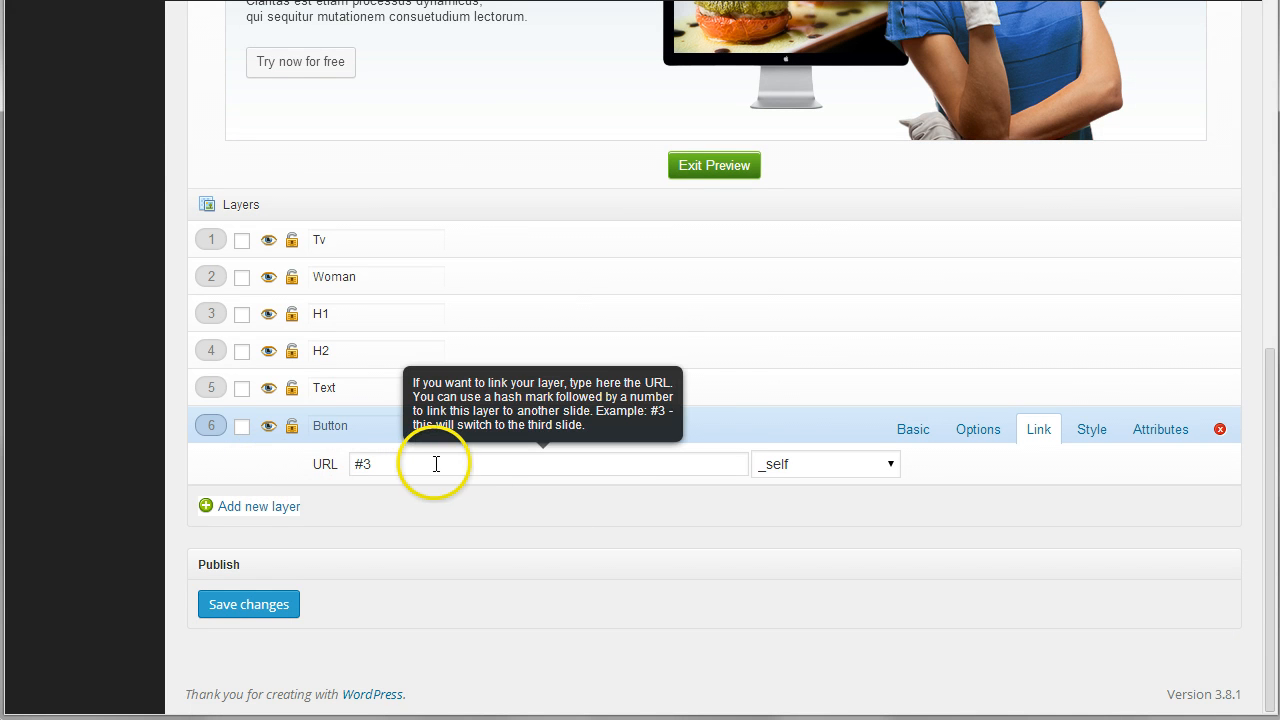
scroll(434, 463, "up", 5)
scroll(606, 423, "down", 5)
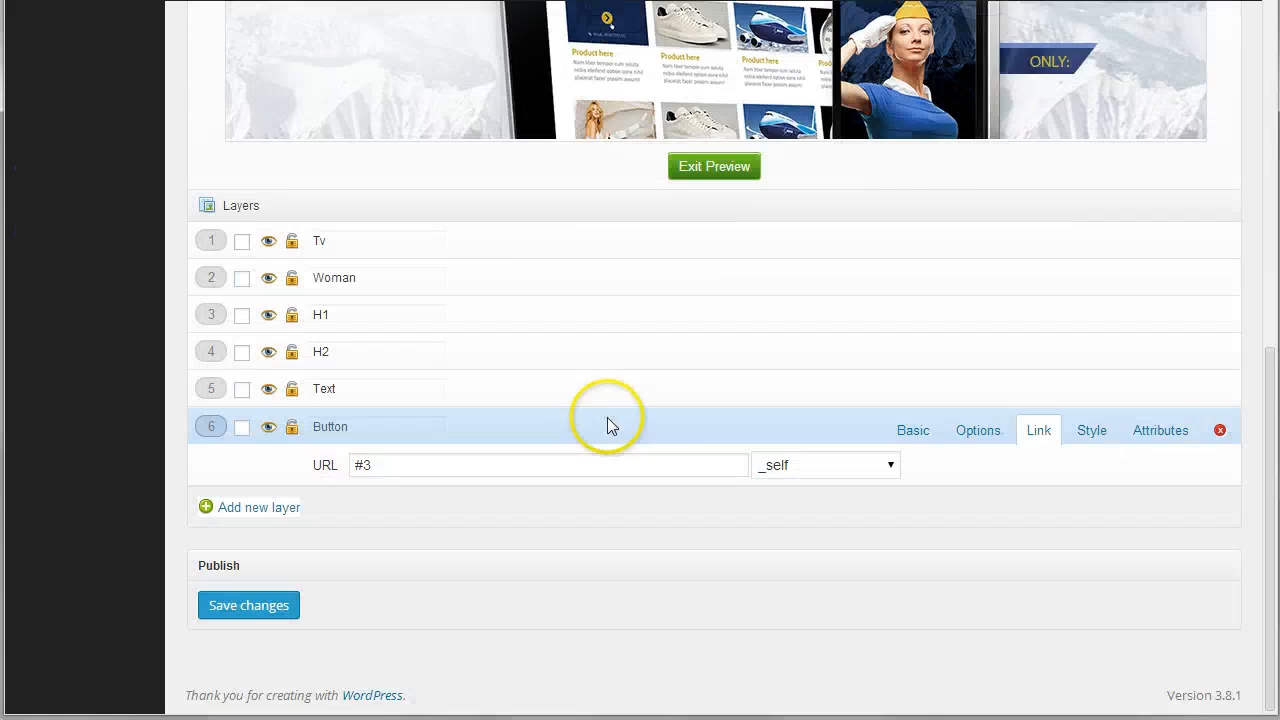
left_click(721, 170)
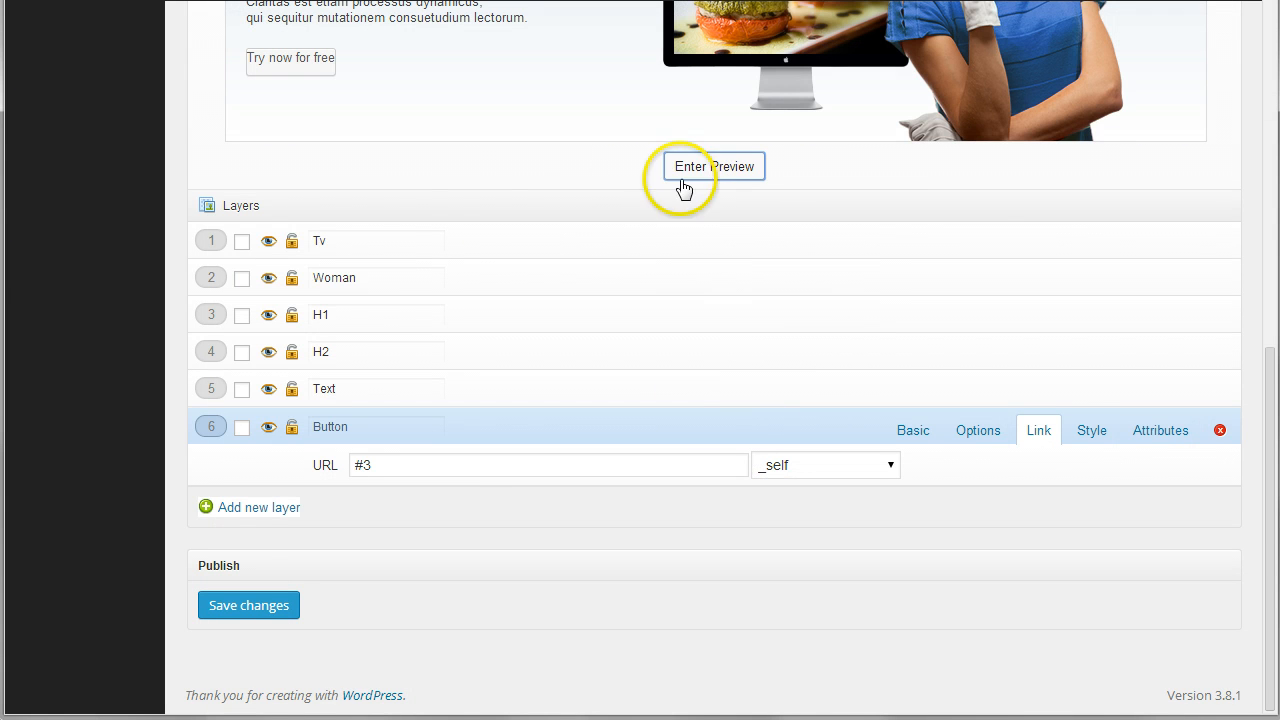
Step: On Slide #3, shift the woman image slightly to the right and move the VIDEO ribbon up beside the "Presentation slide" heading
scroll(433, 320, "up", 3)
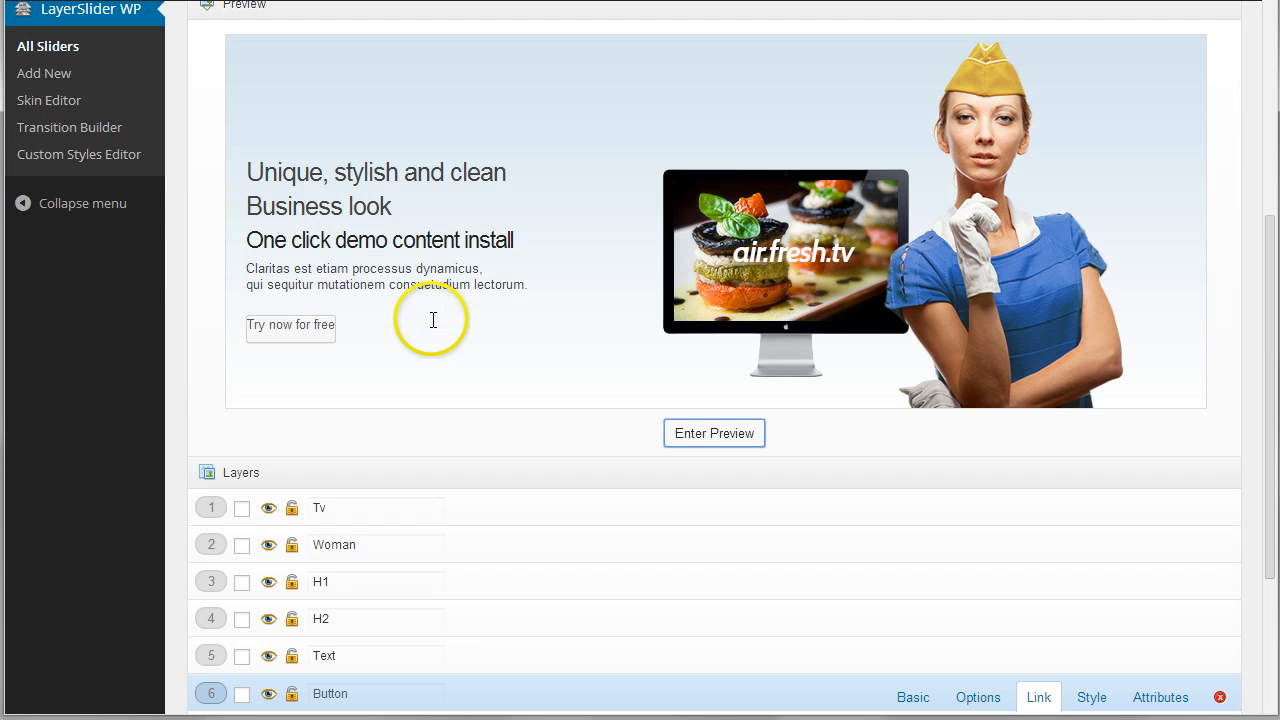
scroll(436, 330, "up", 6)
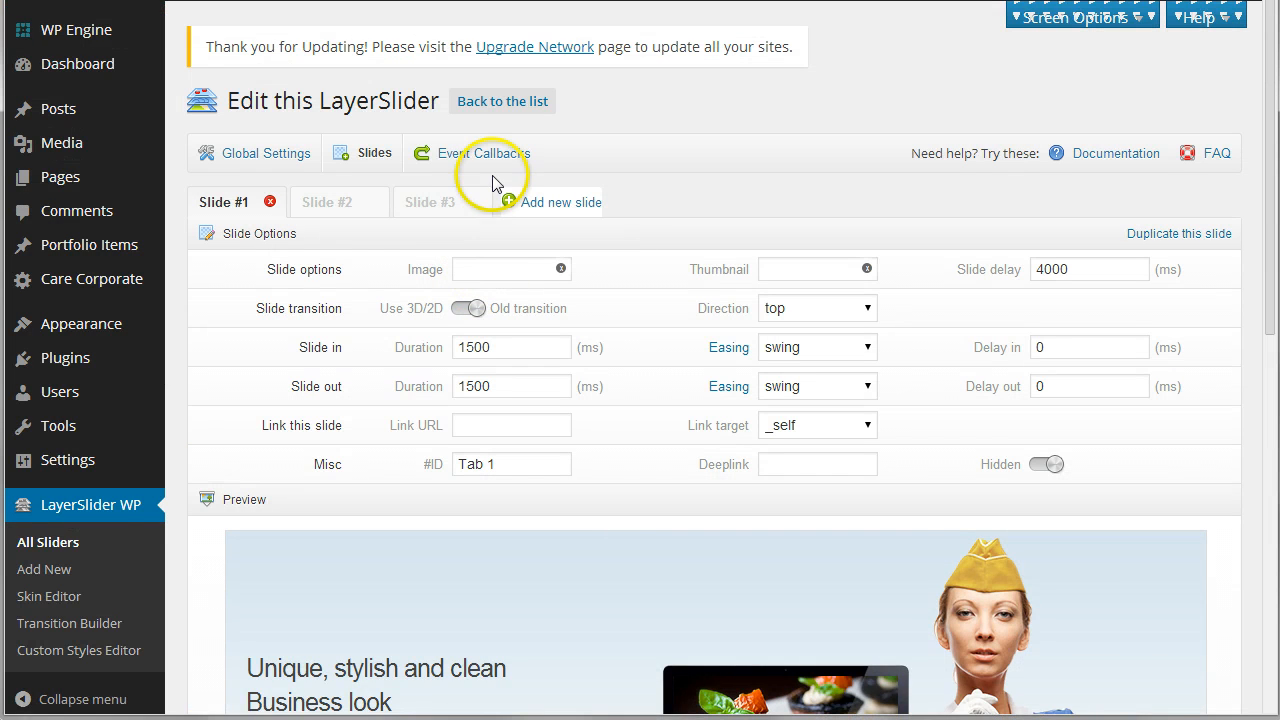
left_click(434, 204)
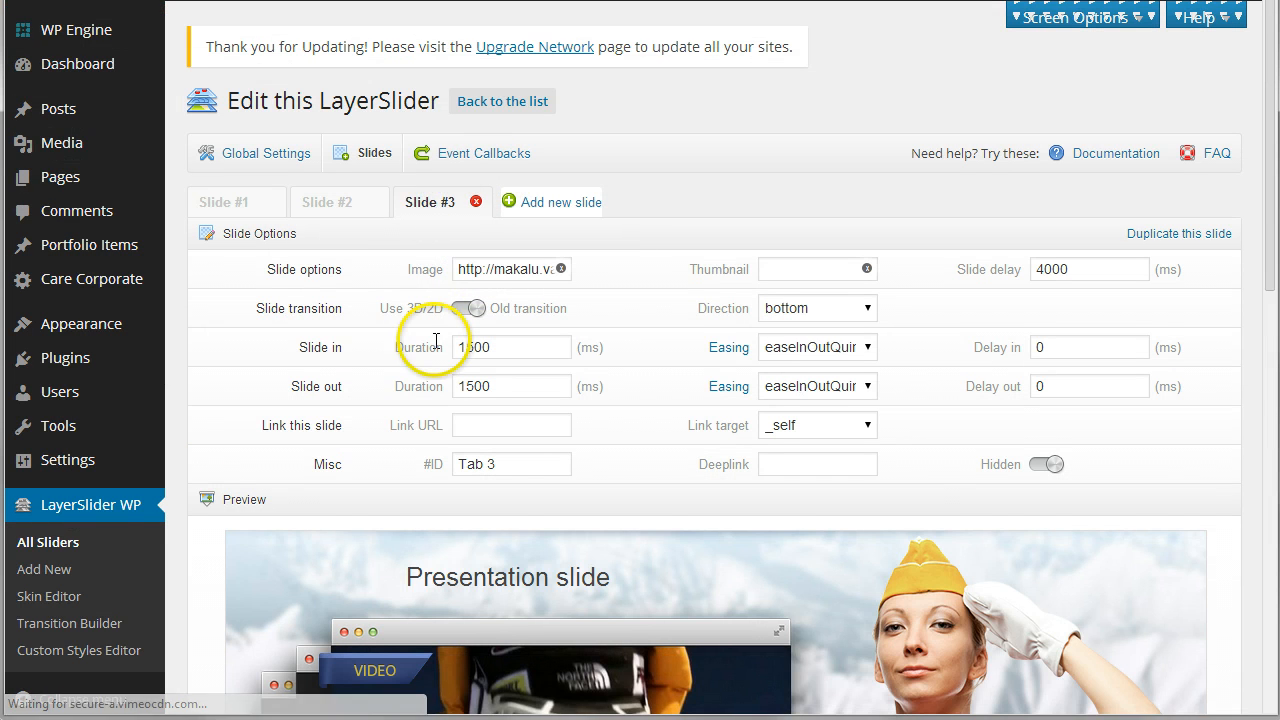
scroll(432, 344, "down", 6)
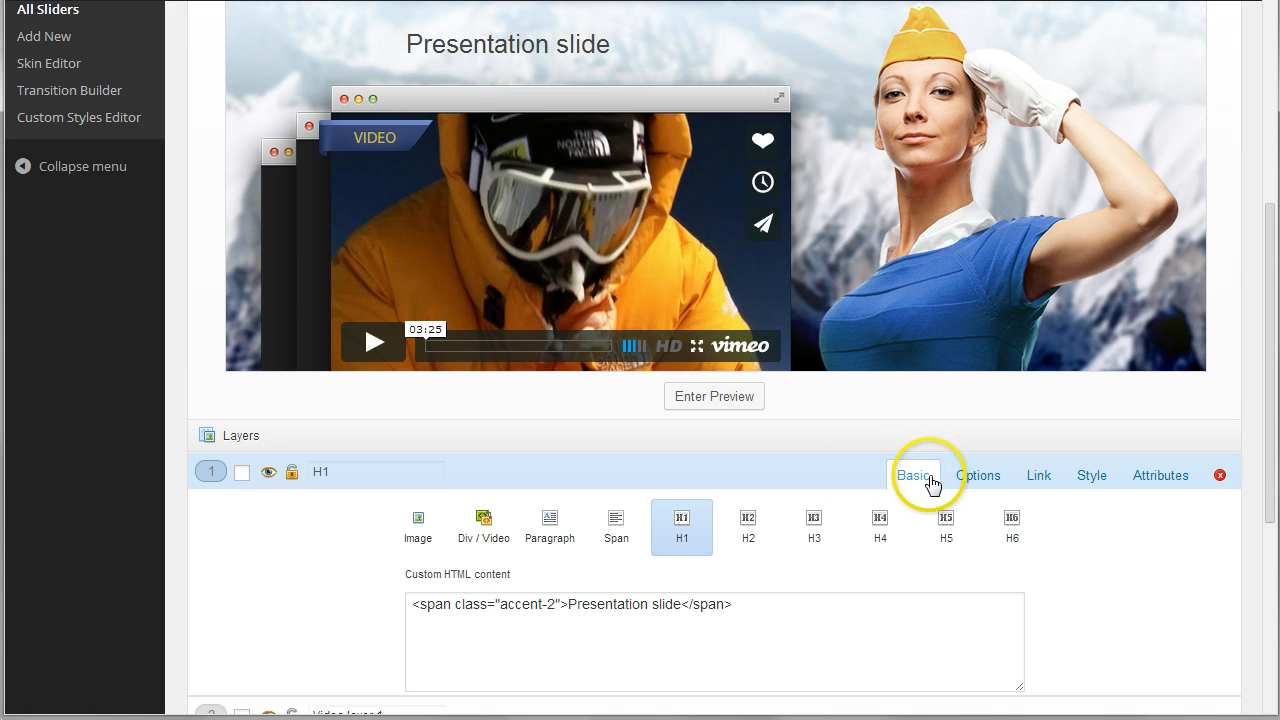
mouse_move(918, 305)
left_mouse_down()
mouse_move(970, 280)
mouse_move(927, 308)
left_mouse_up()
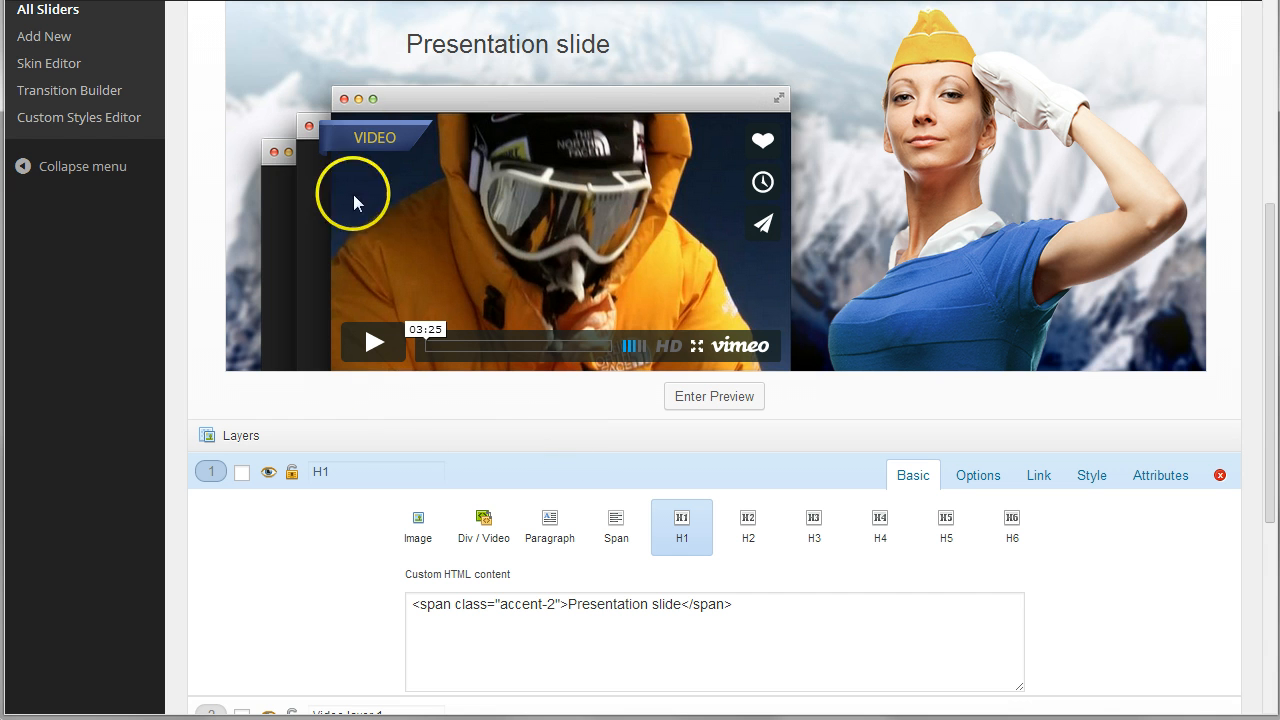
left_click_drag(312, 133, 282, 50)
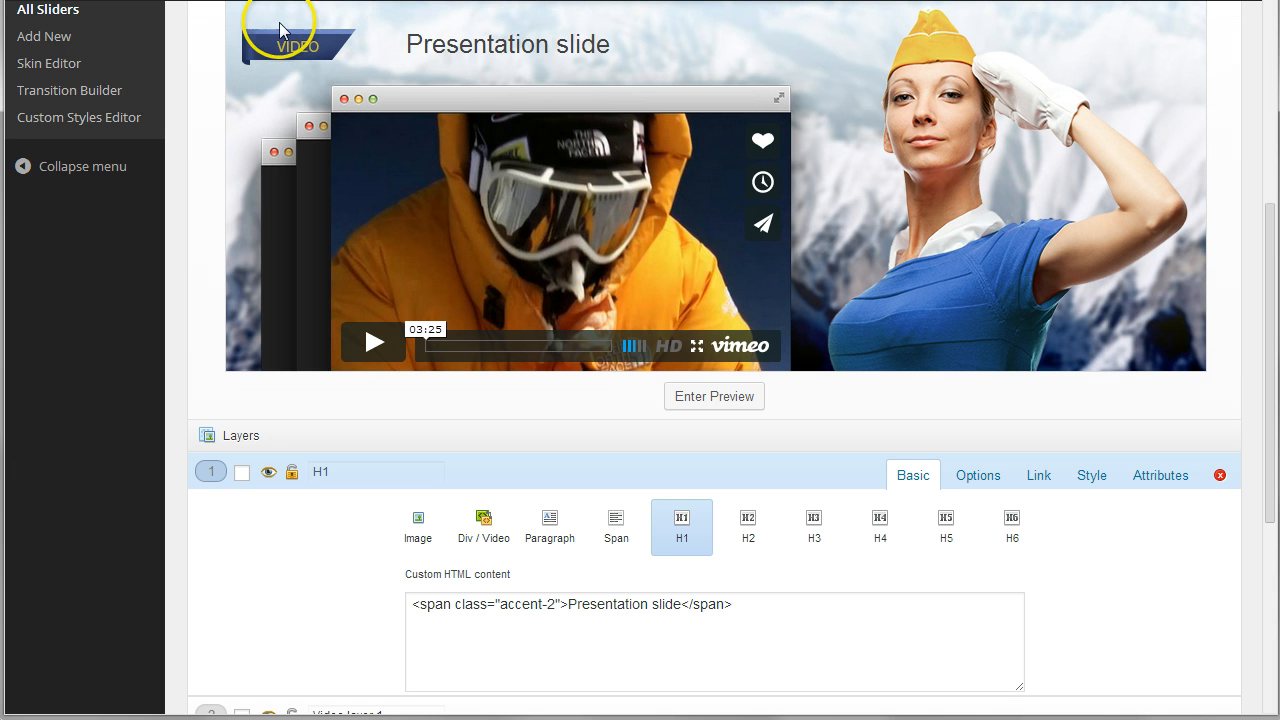
Step: Examine the "Presentation slide" heading layer's transition options and the slide's list of layers
left_click(527, 51)
scroll(520, 620, "down", 4)
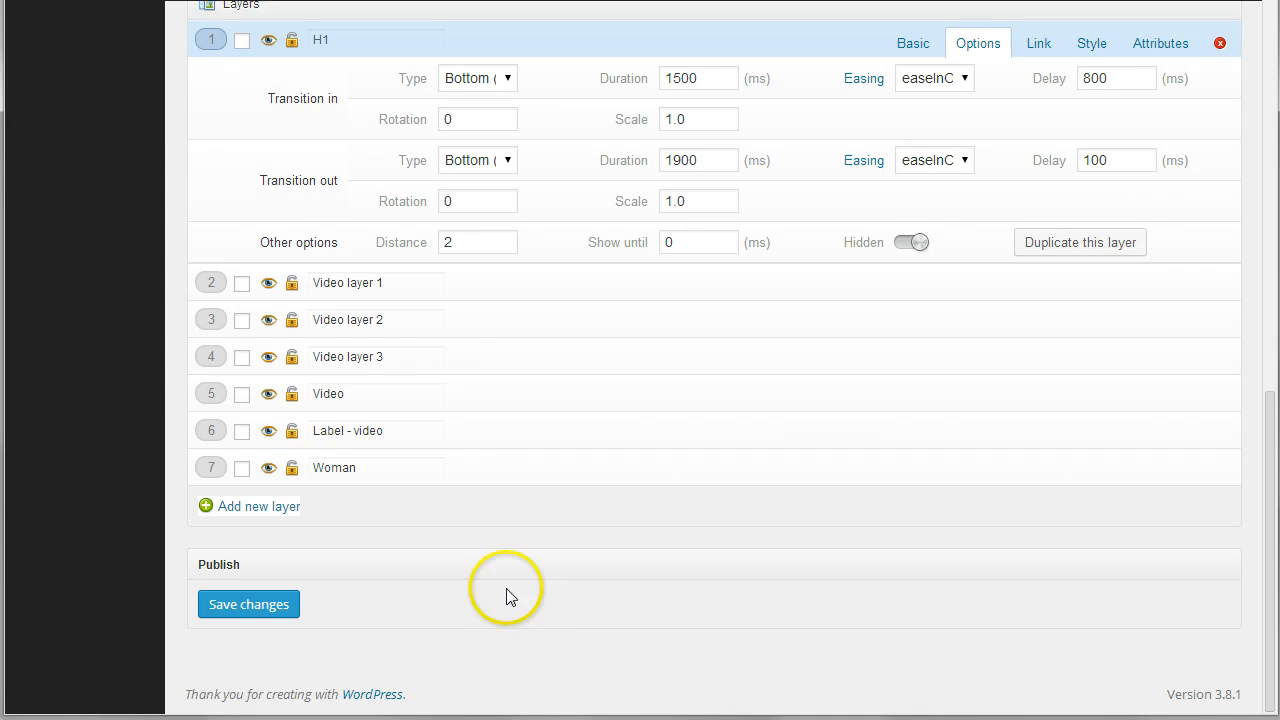
scroll(450, 388, "up", 3)
scroll(465, 438, "down", 3)
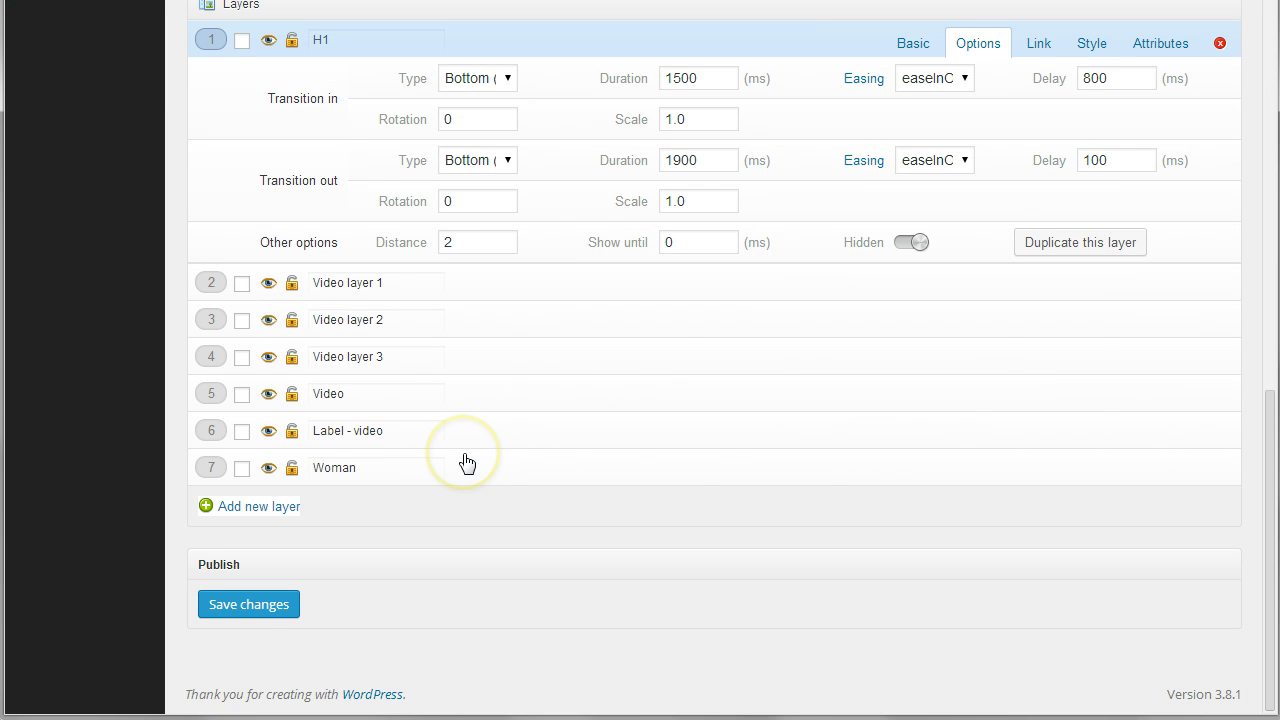
scroll(466, 455, "up", 3)
scroll(465, 450, "down", 3)
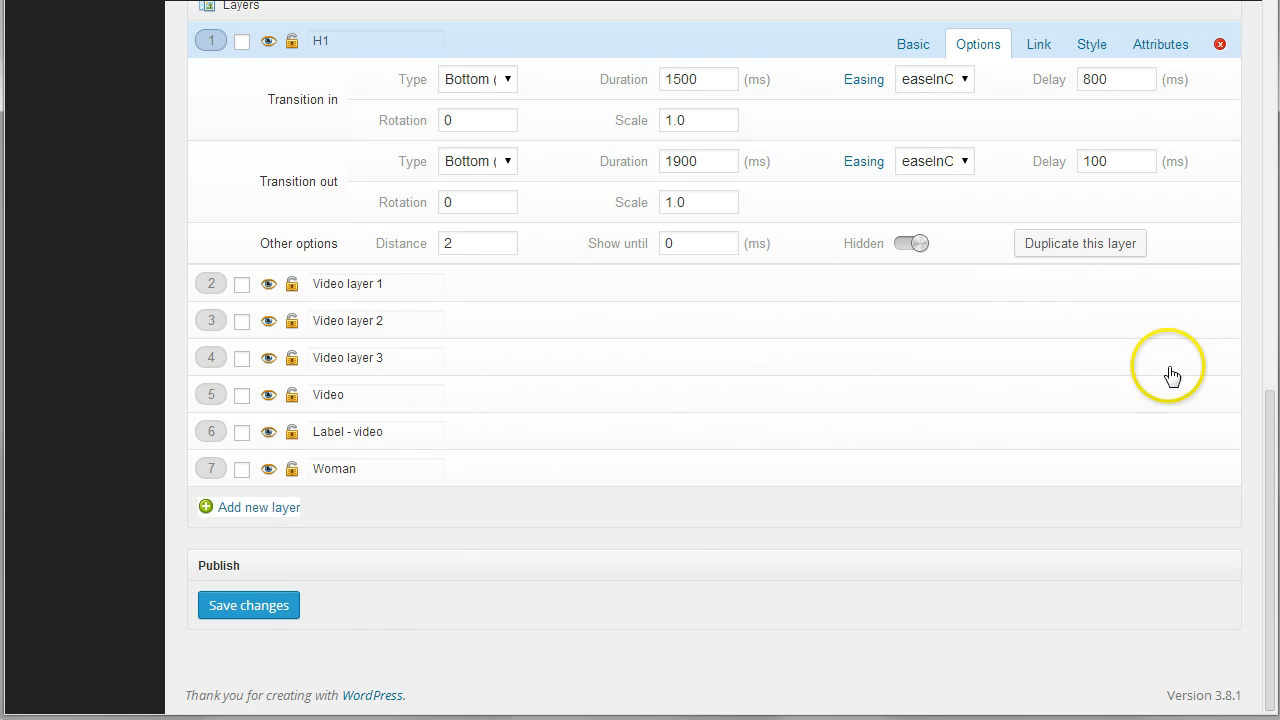
scroll(630, 390, "up", 3)
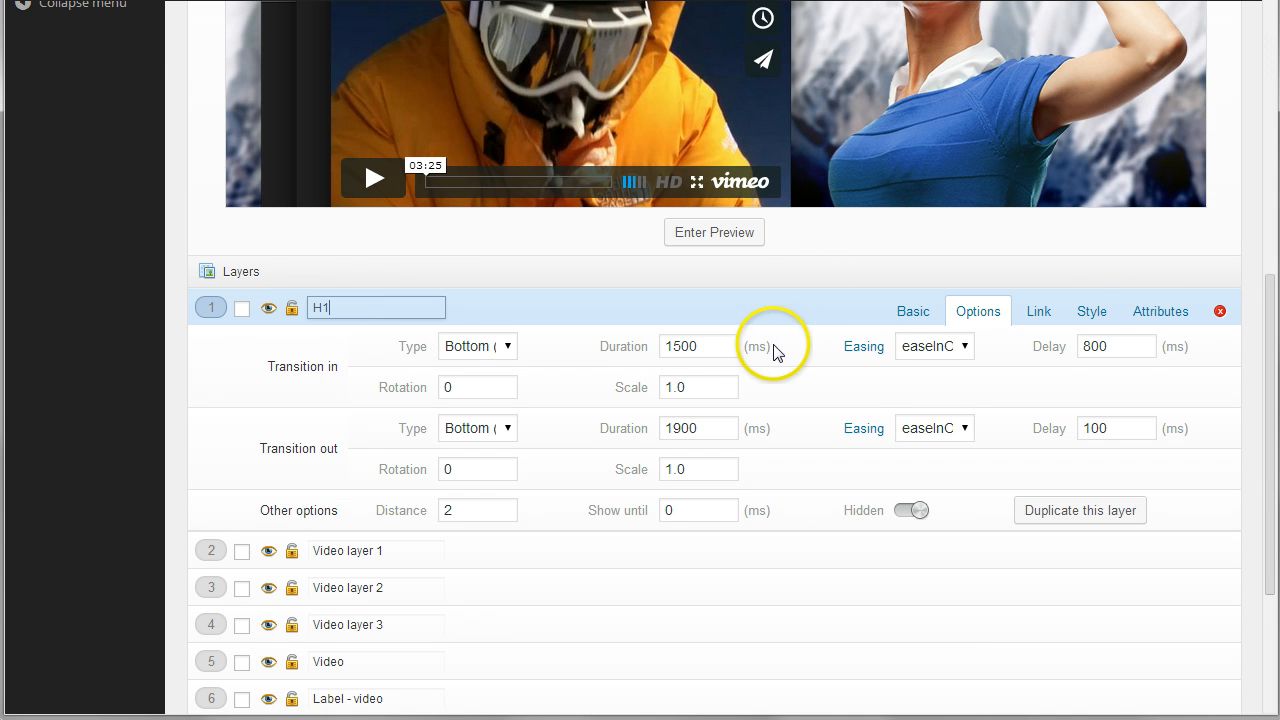
scroll(778, 352, "up", 3)
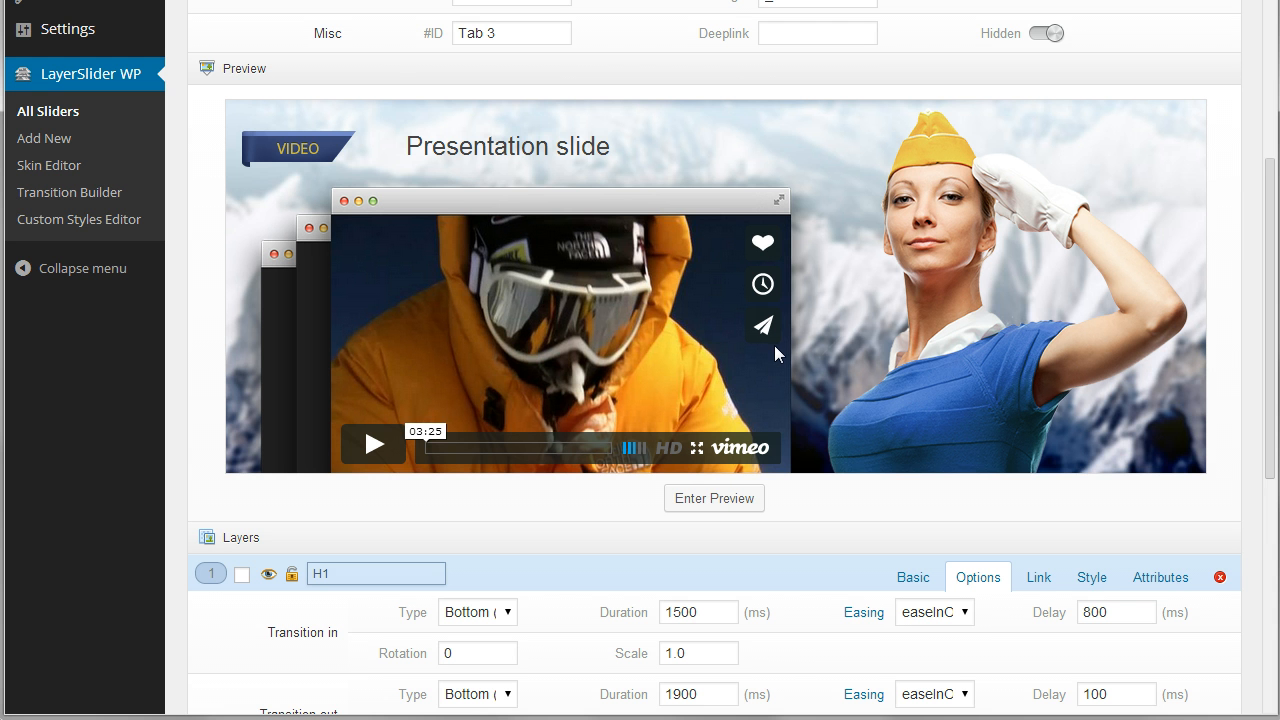
scroll(774, 348, "down", 3)
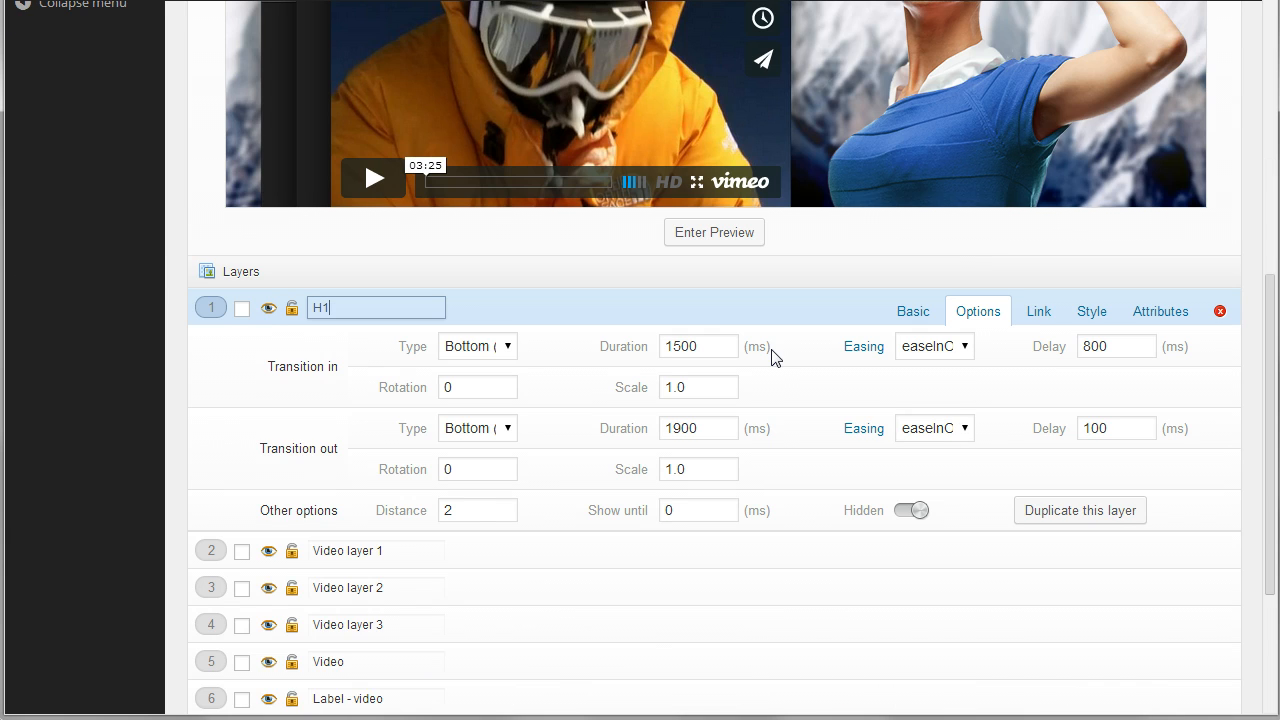
Step: Compare the Video layer entries in the layer list with the stacked browser windows in the slide preview
scroll(770, 355, "down", 3)
scroll(767, 362, "up", 3)
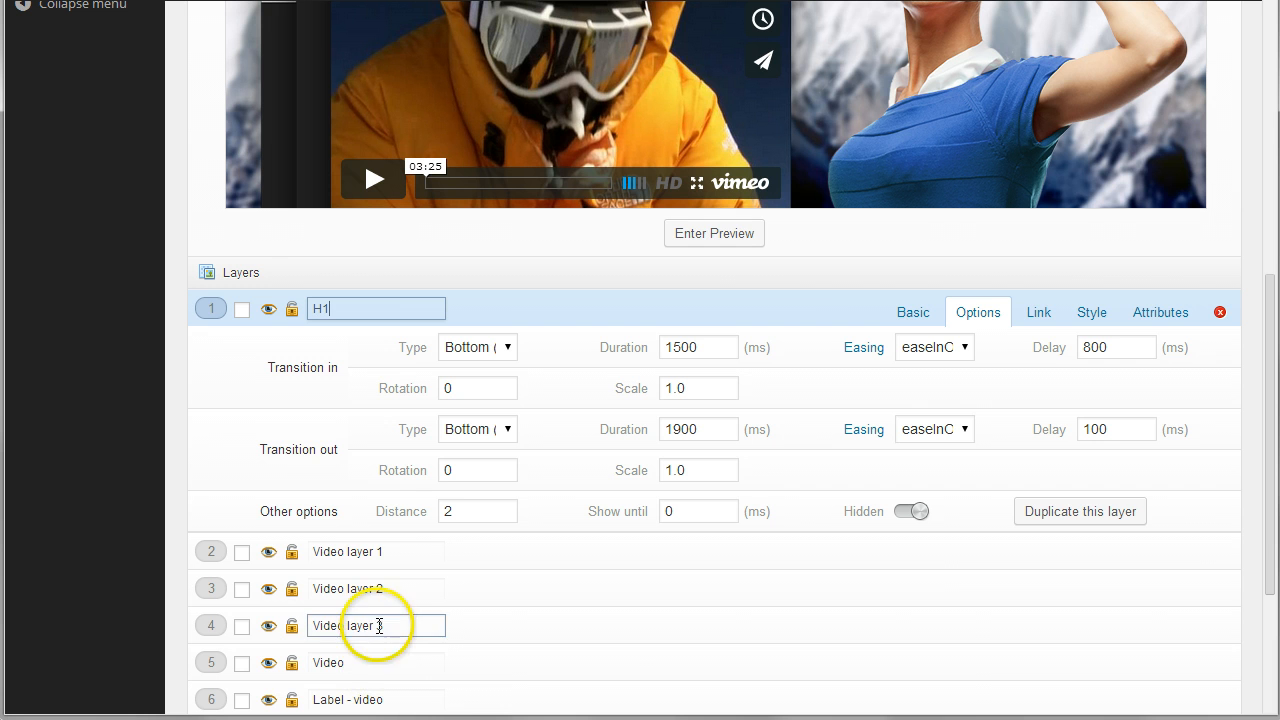
scroll(207, 342, "up", 3)
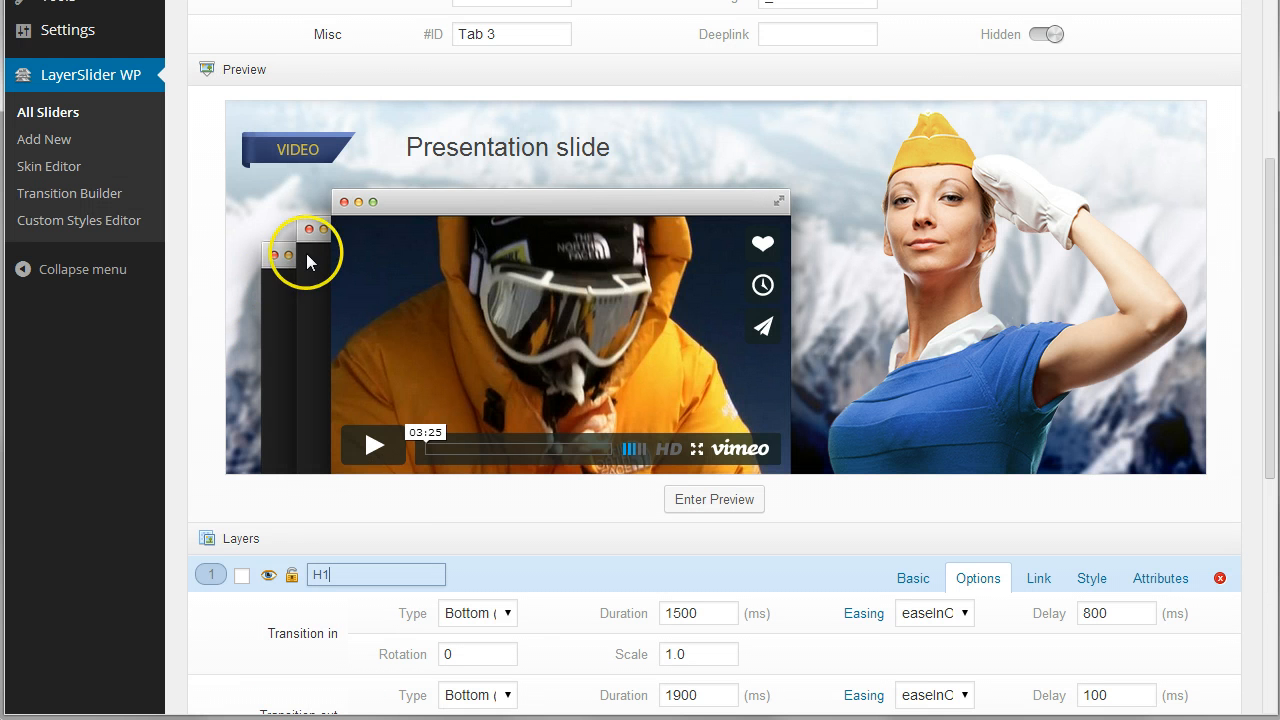
scroll(331, 357, "down", 3)
scroll(400, 557, "down", 3)
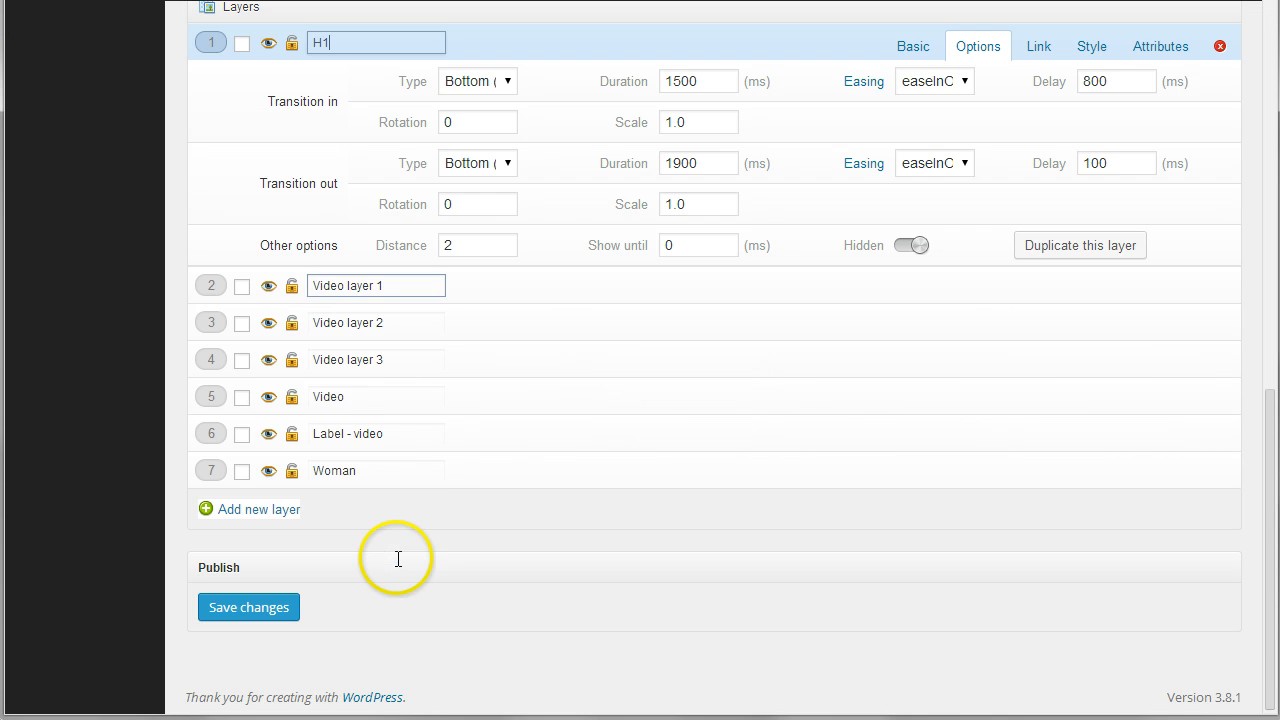
Step: Hide the Video layer and shift the front browser window image slightly right and down on the slide
left_click(268, 397)
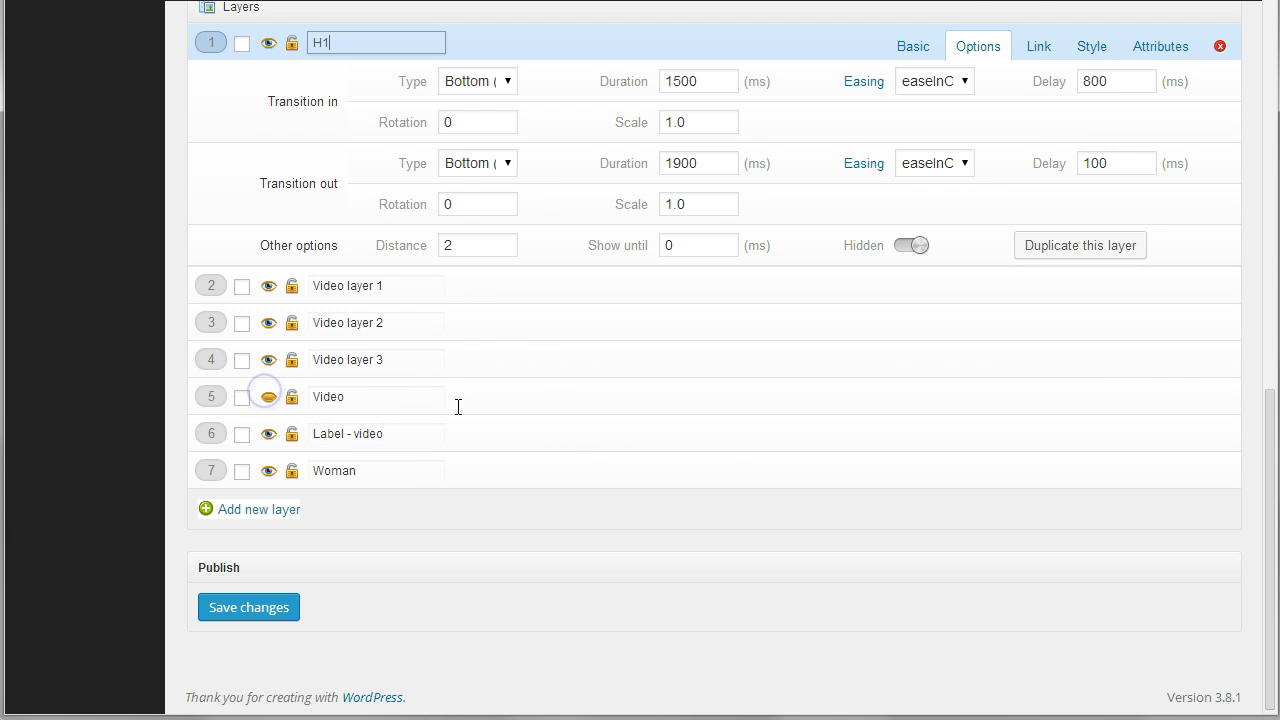
scroll(520, 410, "up", 6)
left_click_drag(414, 212, 437, 234)
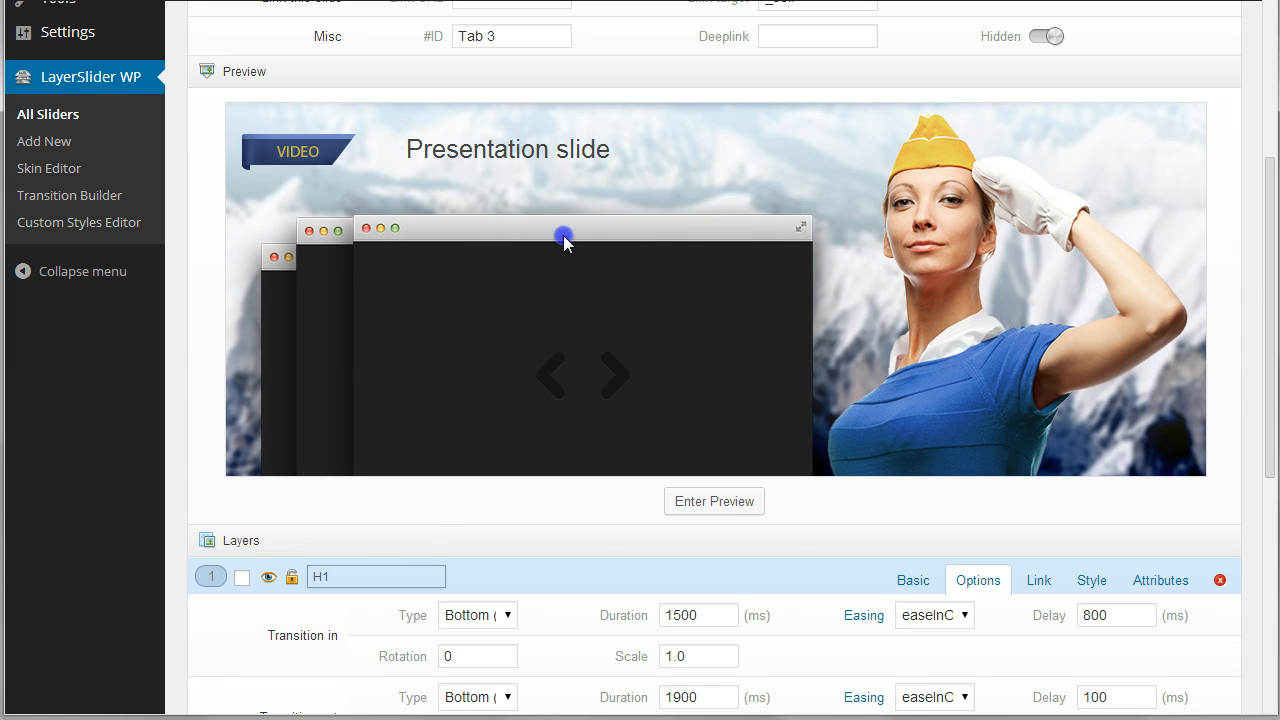
left_click_drag(564, 242, 563, 234)
scroll(600, 351, "down", 5)
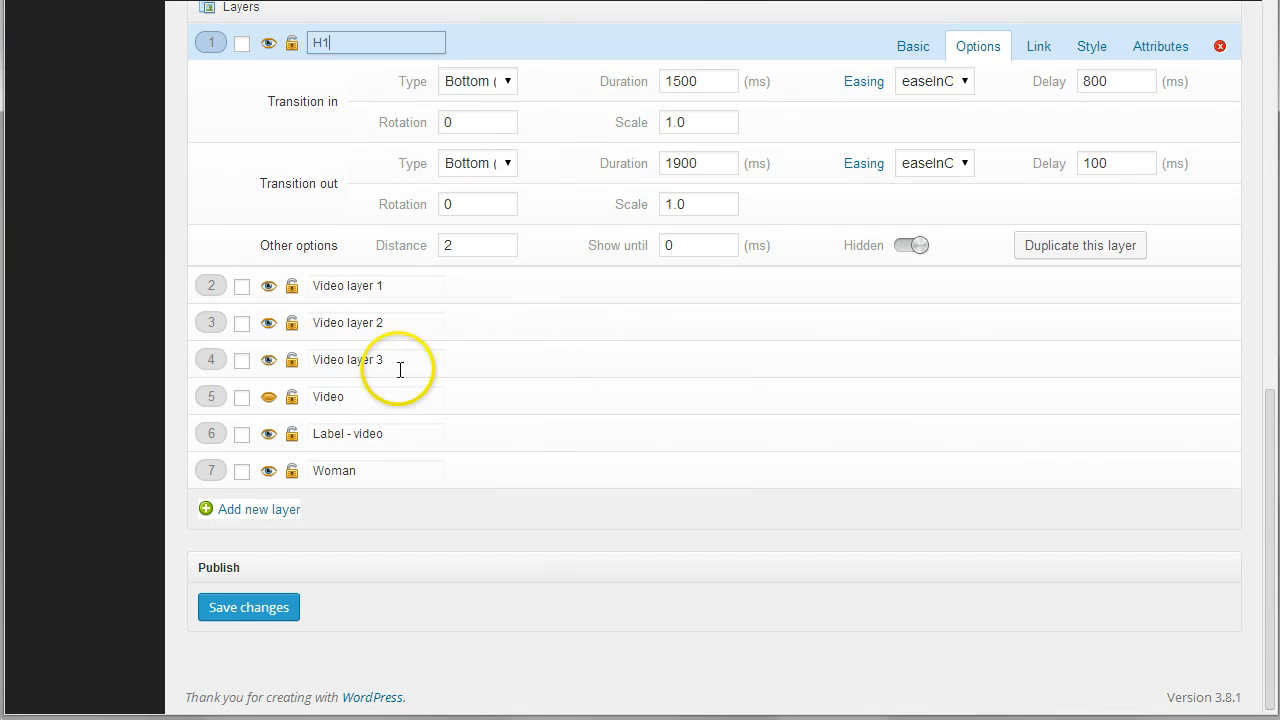
Step: Examine the image source URL of Video layer 3 and compare it with the browser windows in the preview
left_click(337, 360)
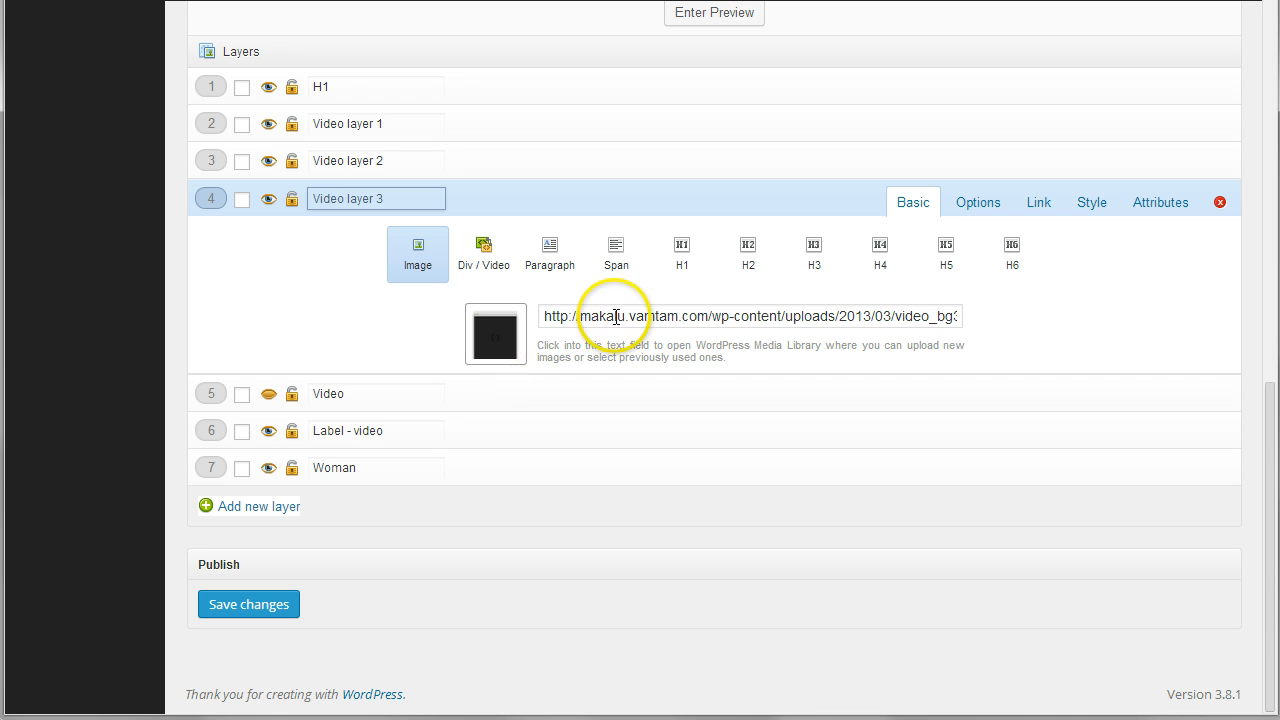
left_click_drag(601, 316, 1050, 320)
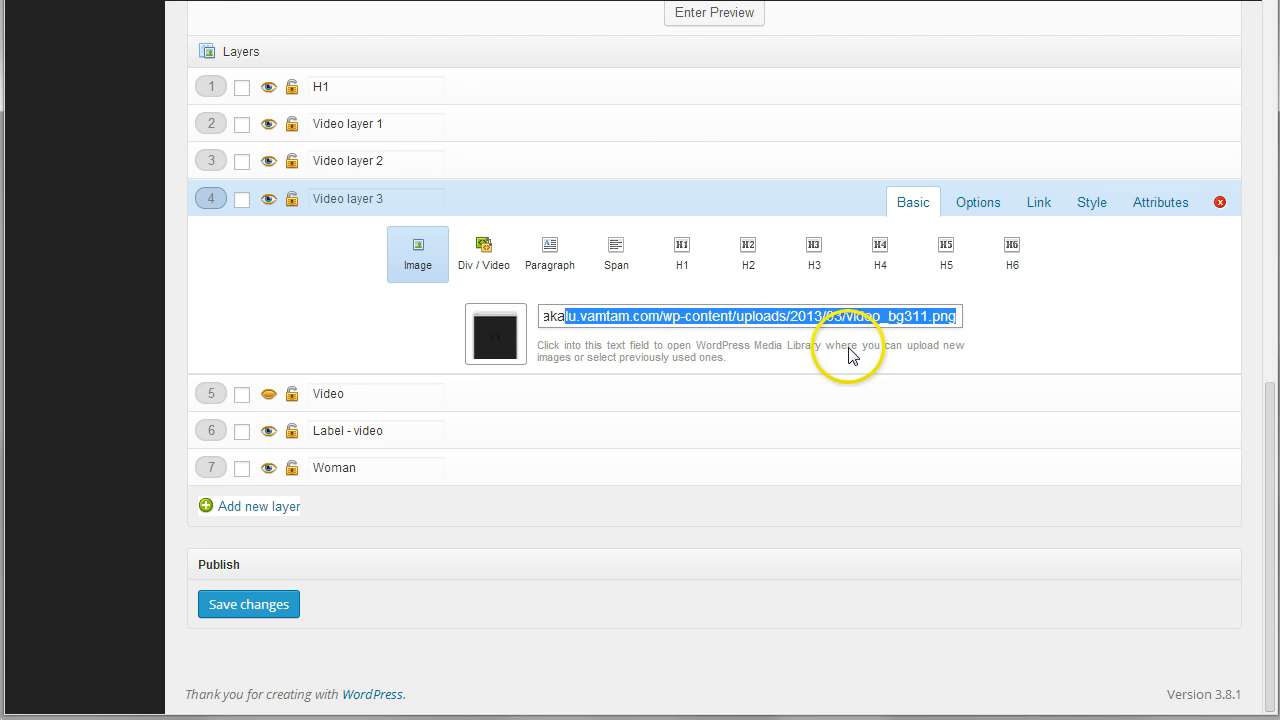
scroll(845, 355, "up", 3)
scroll(845, 356, "up", 3)
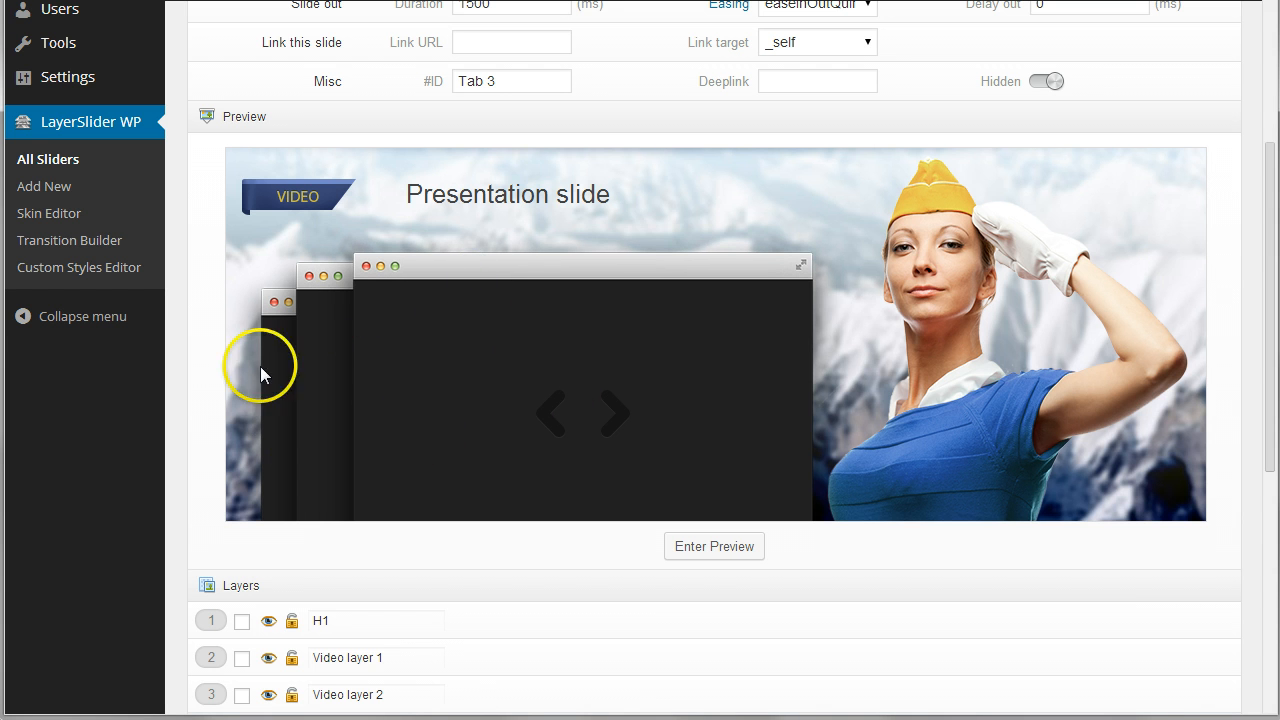
Step: Show the Video layer again and move the front browser window image back into alignment behind the Vimeo video
scroll(455, 347, "down", 3)
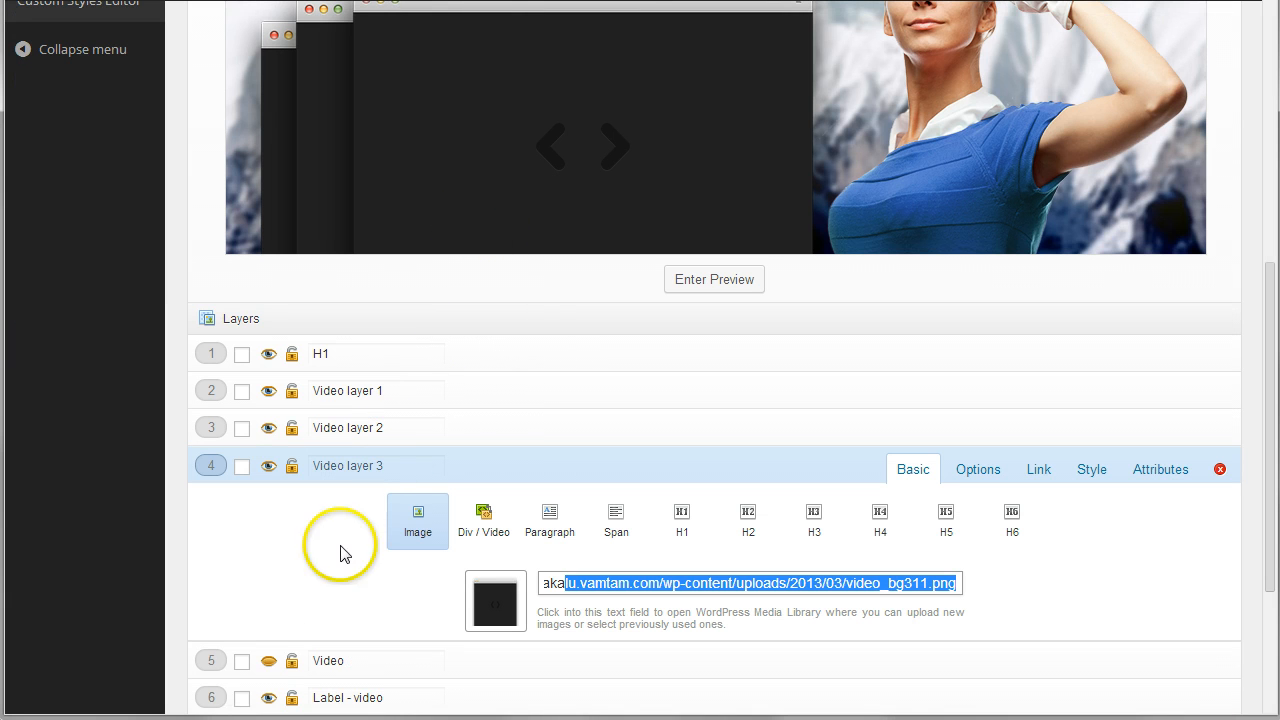
left_click(268, 662)
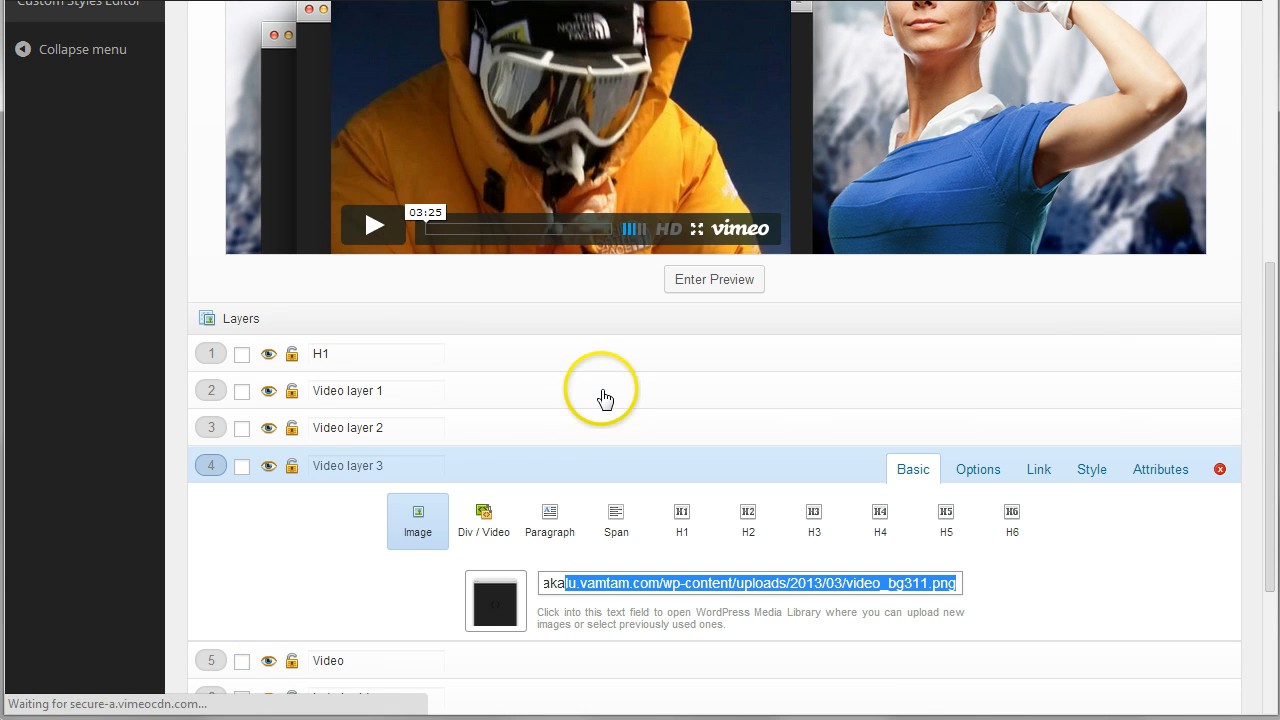
scroll(602, 394, "up", 3)
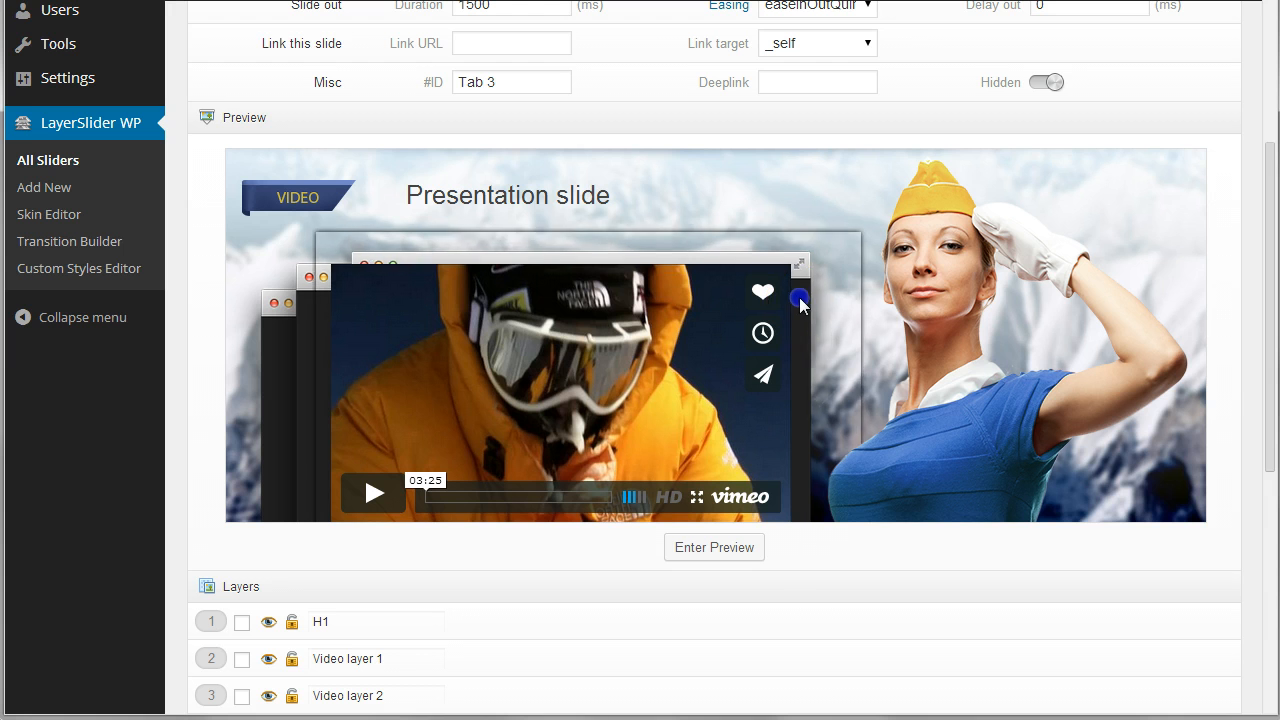
left_click(762, 291)
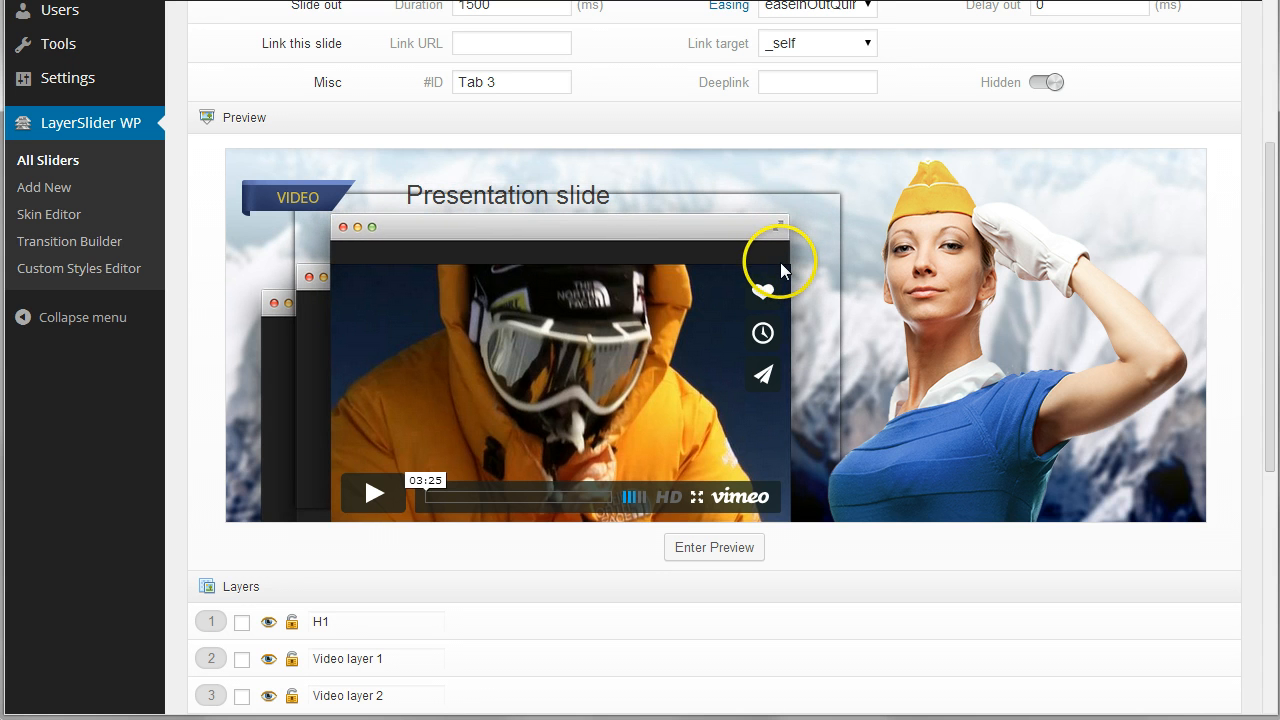
left_click(569, 351)
left_click(382, 498)
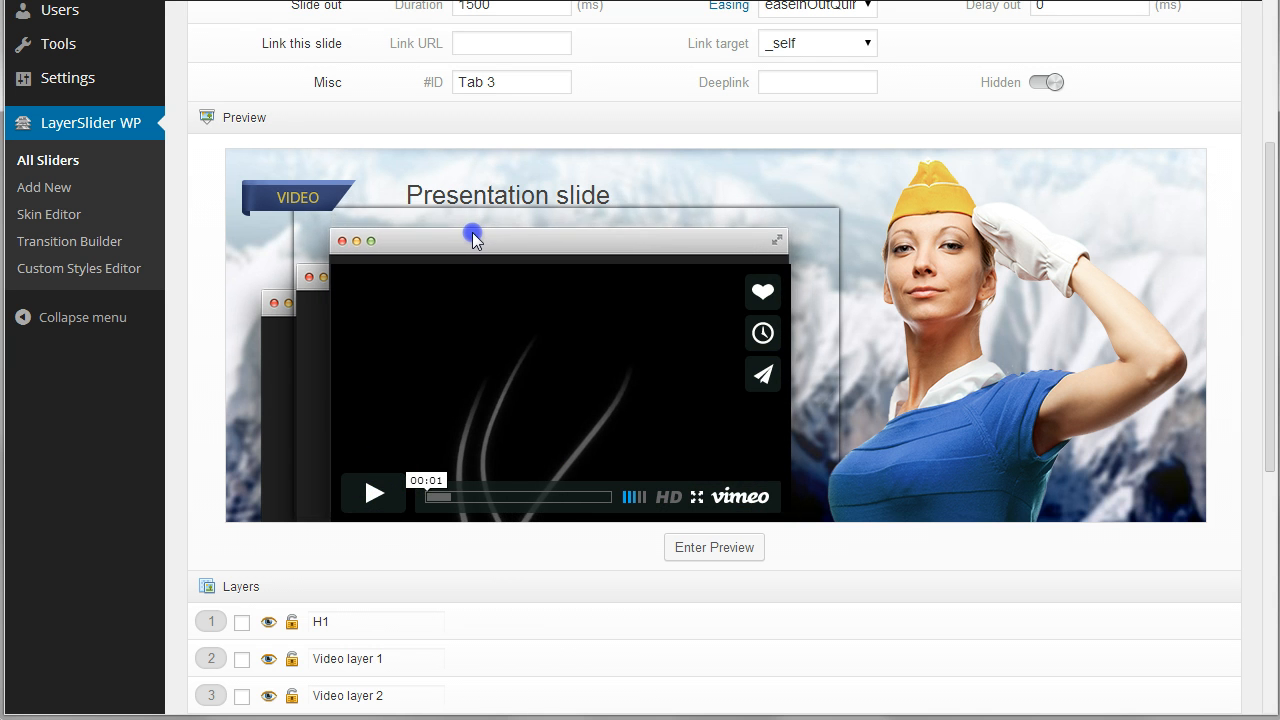
left_click(362, 498)
left_click(485, 273)
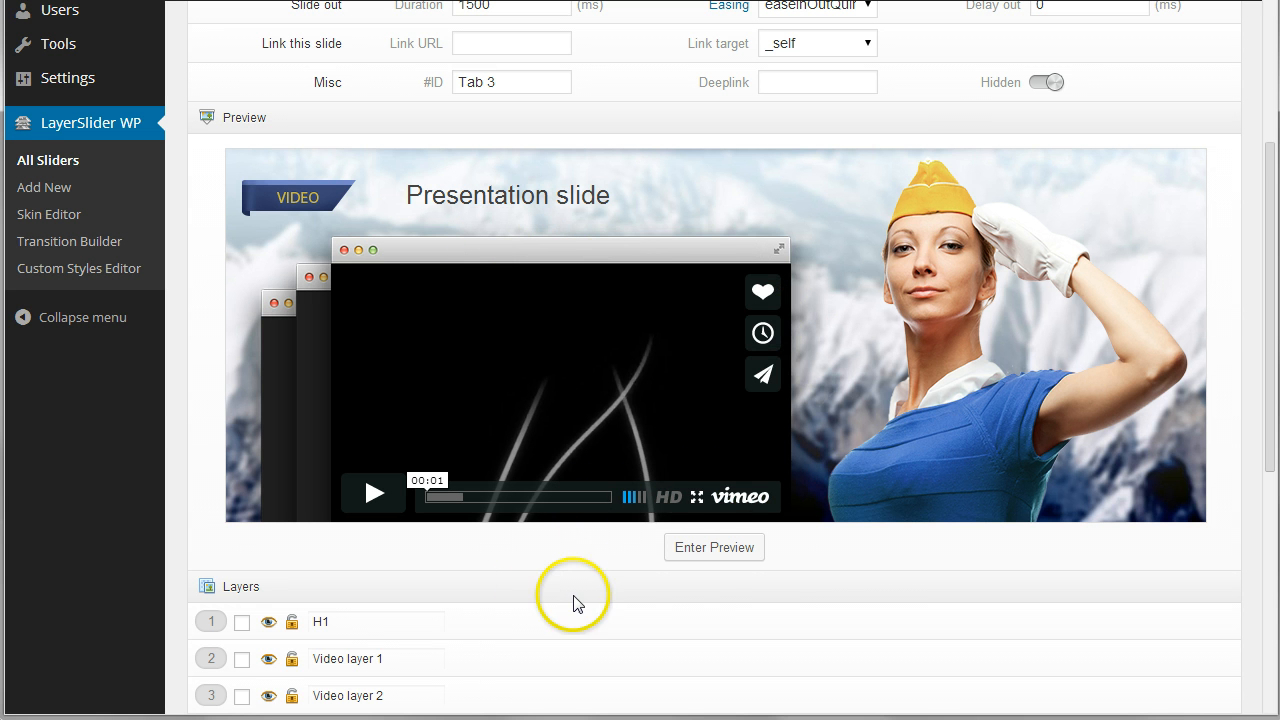
Step: Examine the iframe embed code in the Video layer's custom HTML content alongside the slide preview
scroll(574, 603, "down", 3)
scroll(400, 533, "down", 3)
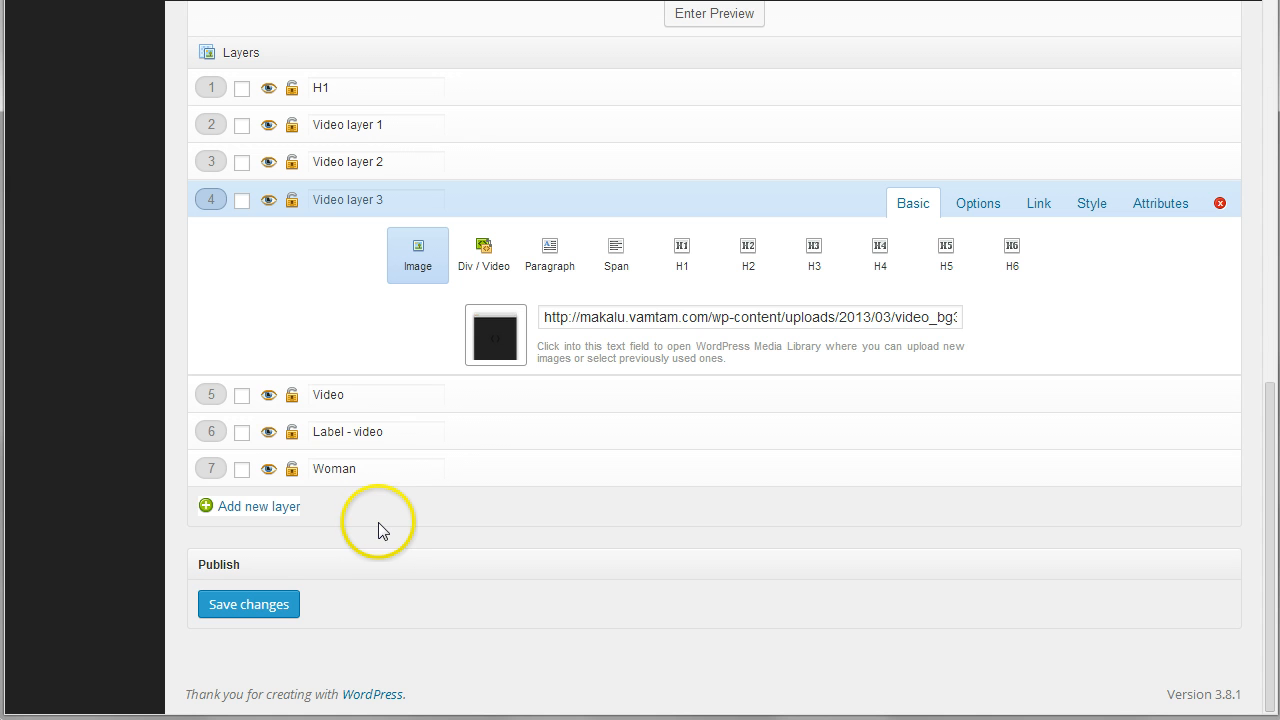
left_click(386, 394)
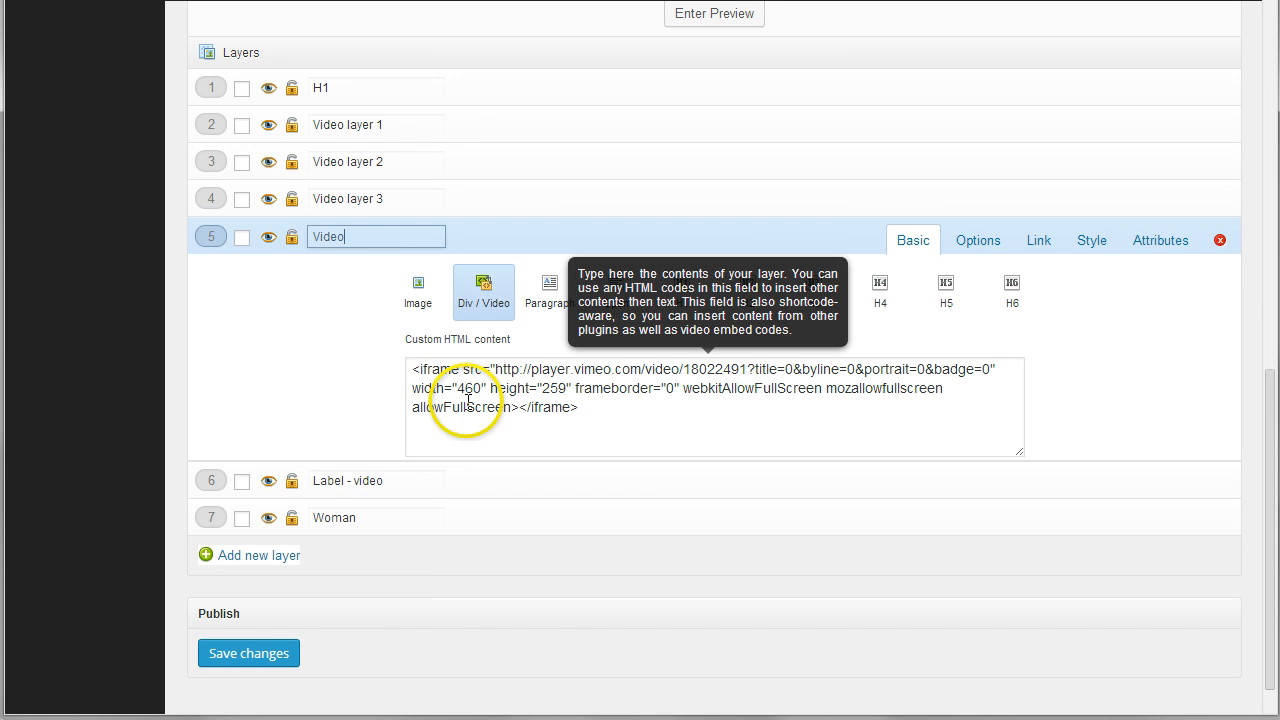
left_click_drag(661, 408, 524, 407)
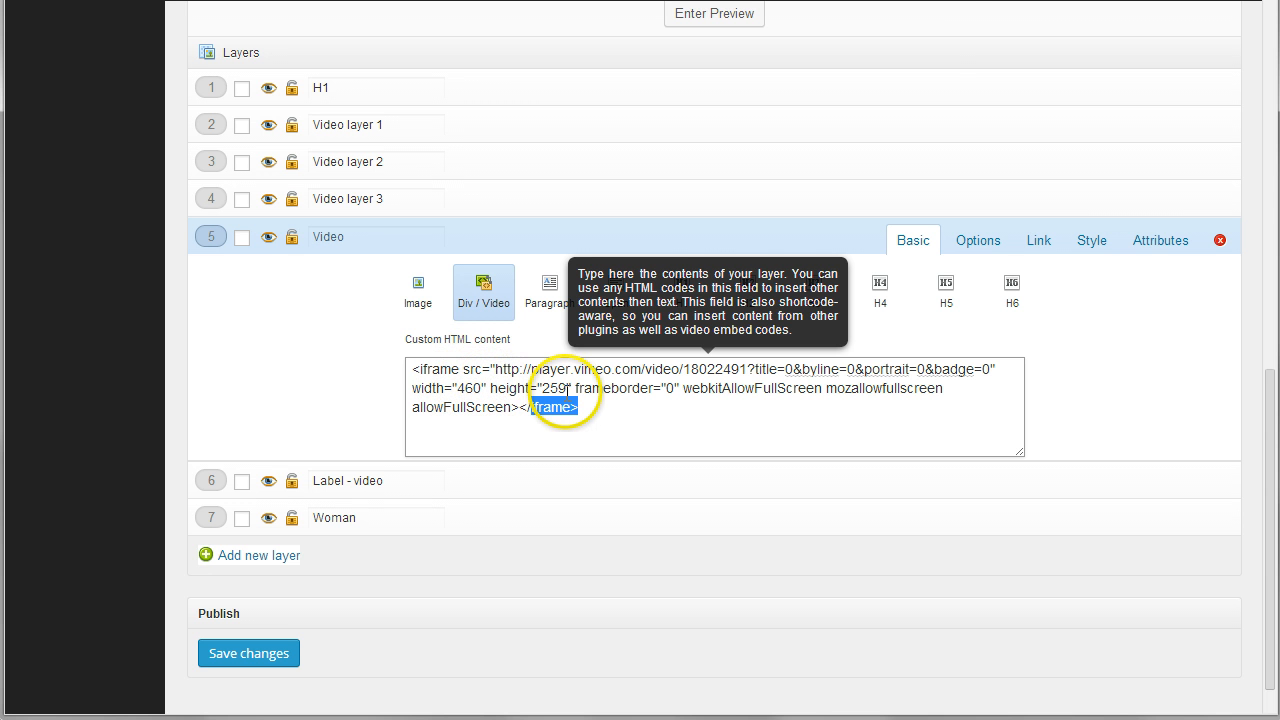
scroll(563, 393, "up", 2)
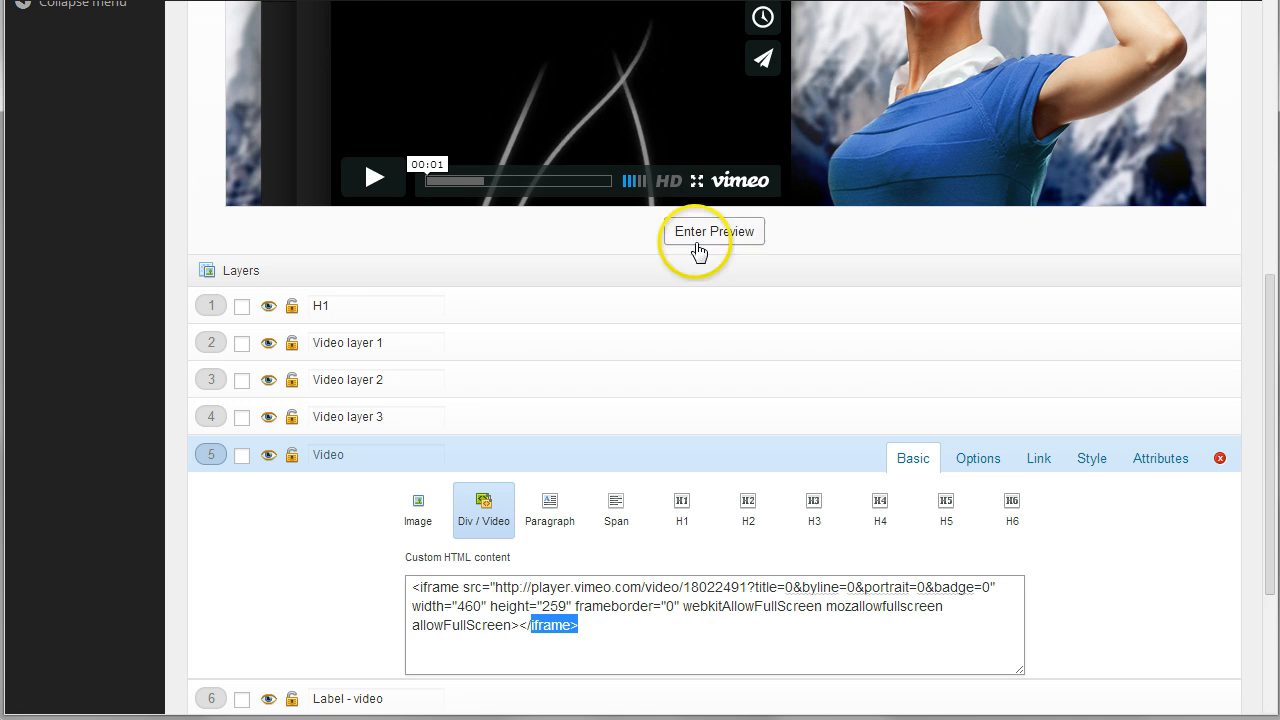
scroll(1157, 543, "down", 3)
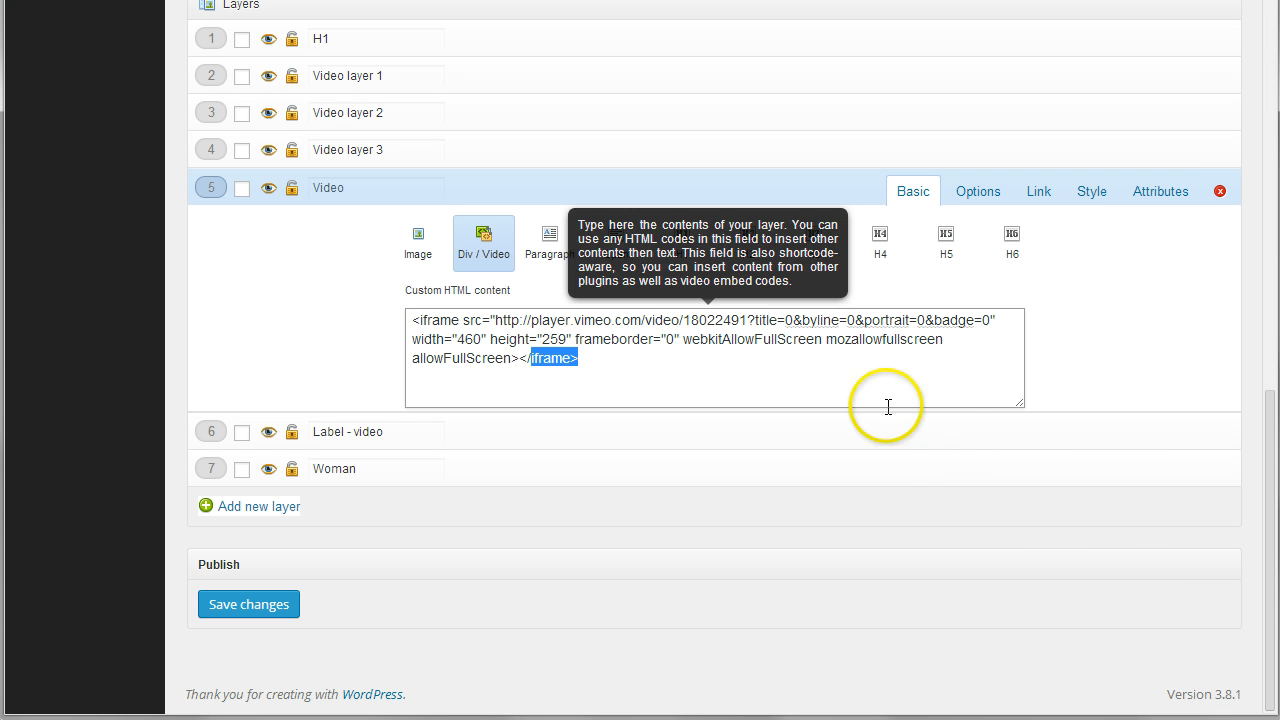
Step: Examine the full-screen attributes in the Video layer's iframe code and the embedded video without changing them
left_click(684, 339)
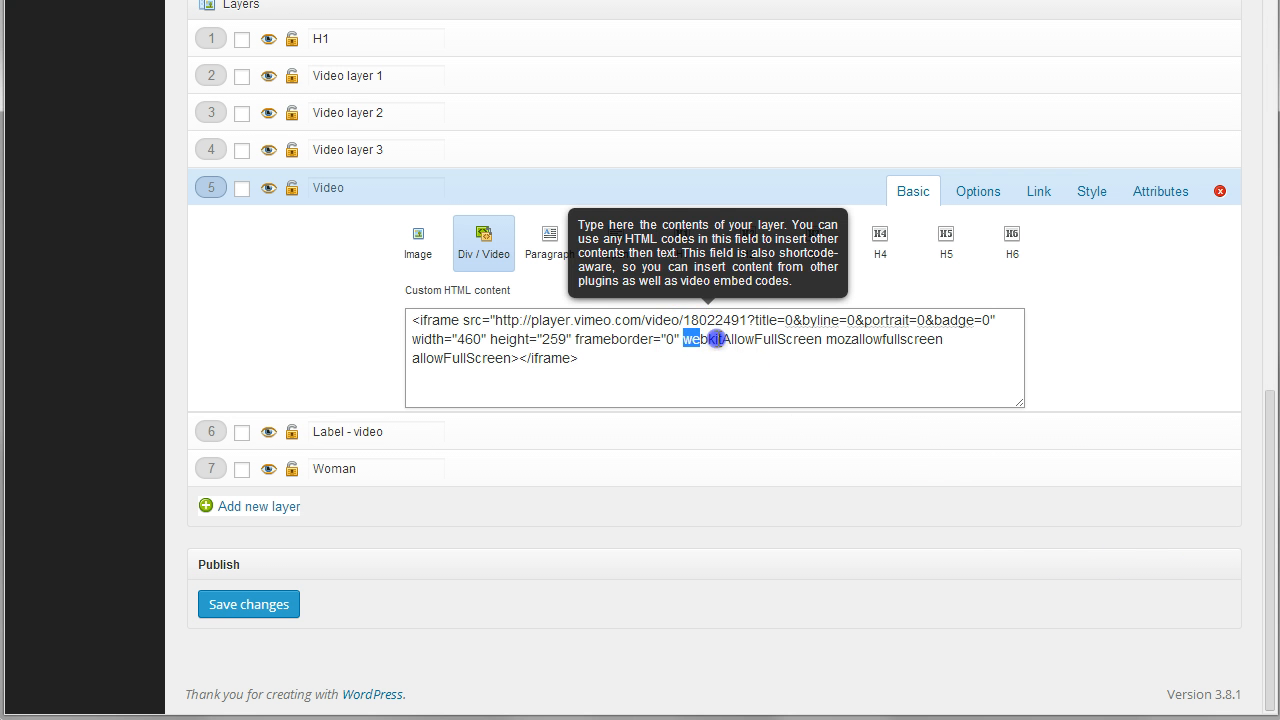
left_click_drag(790, 340, 511, 368)
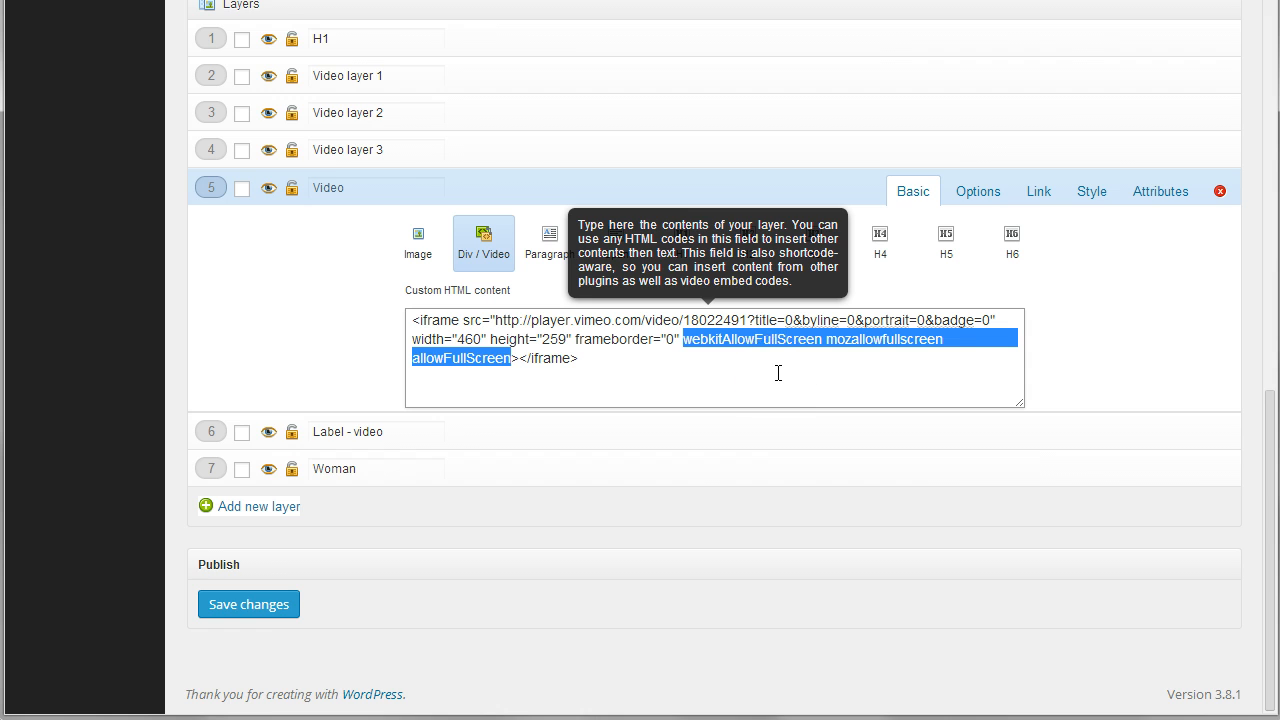
scroll(778, 373, "up", 5)
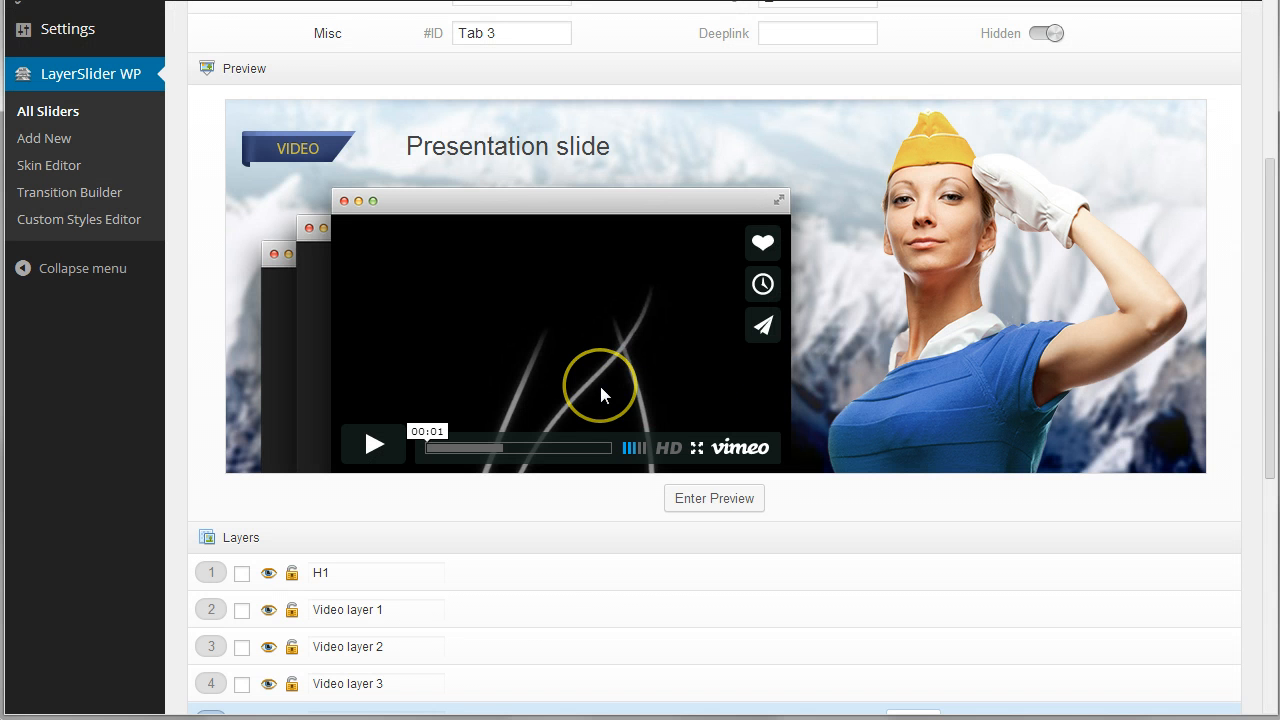
scroll(954, 546, "down", 3)
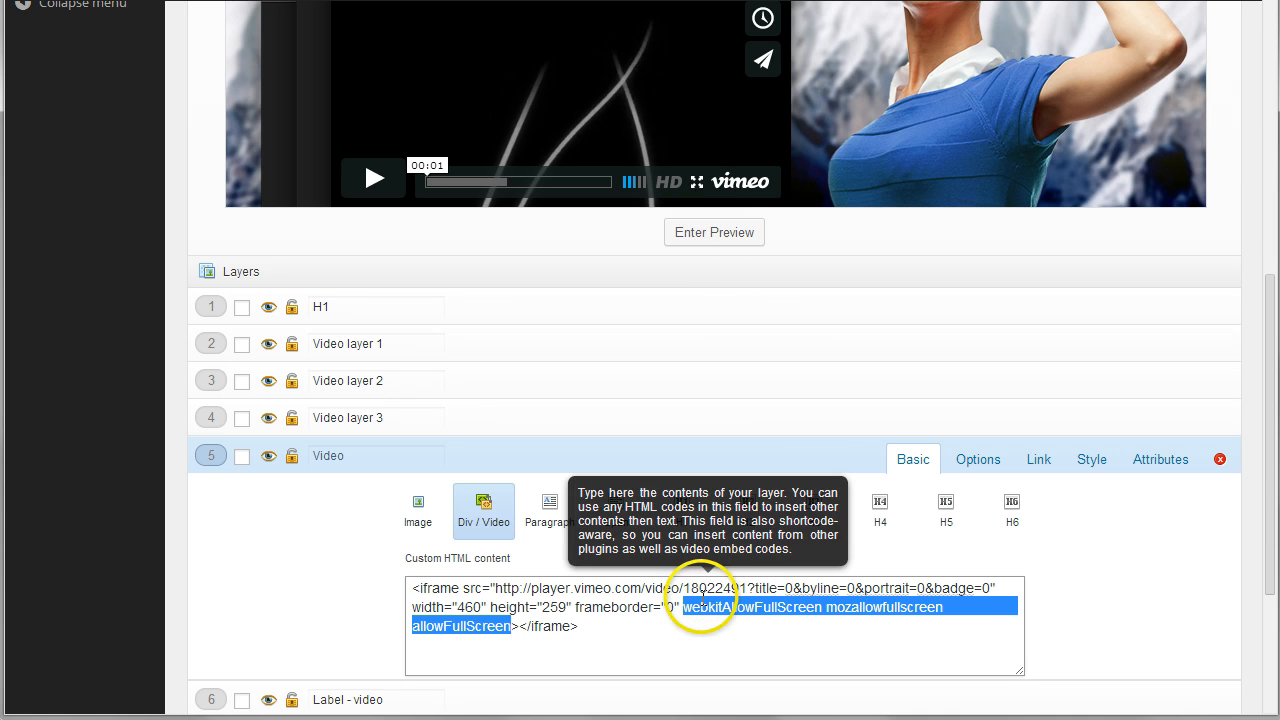
left_click(735, 603)
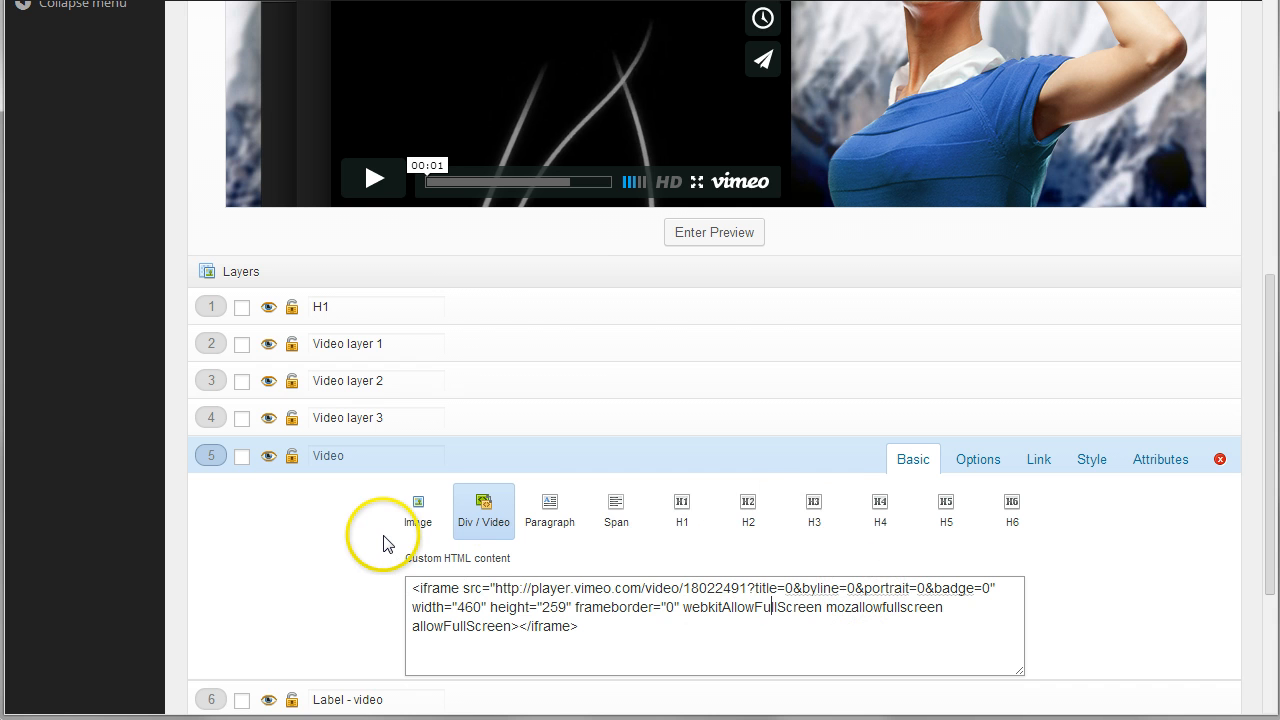
Step: Examine the Woman layer's image source and its transition in and out options, including duration and scale
scroll(382, 540, "down", 3)
left_click(346, 468)
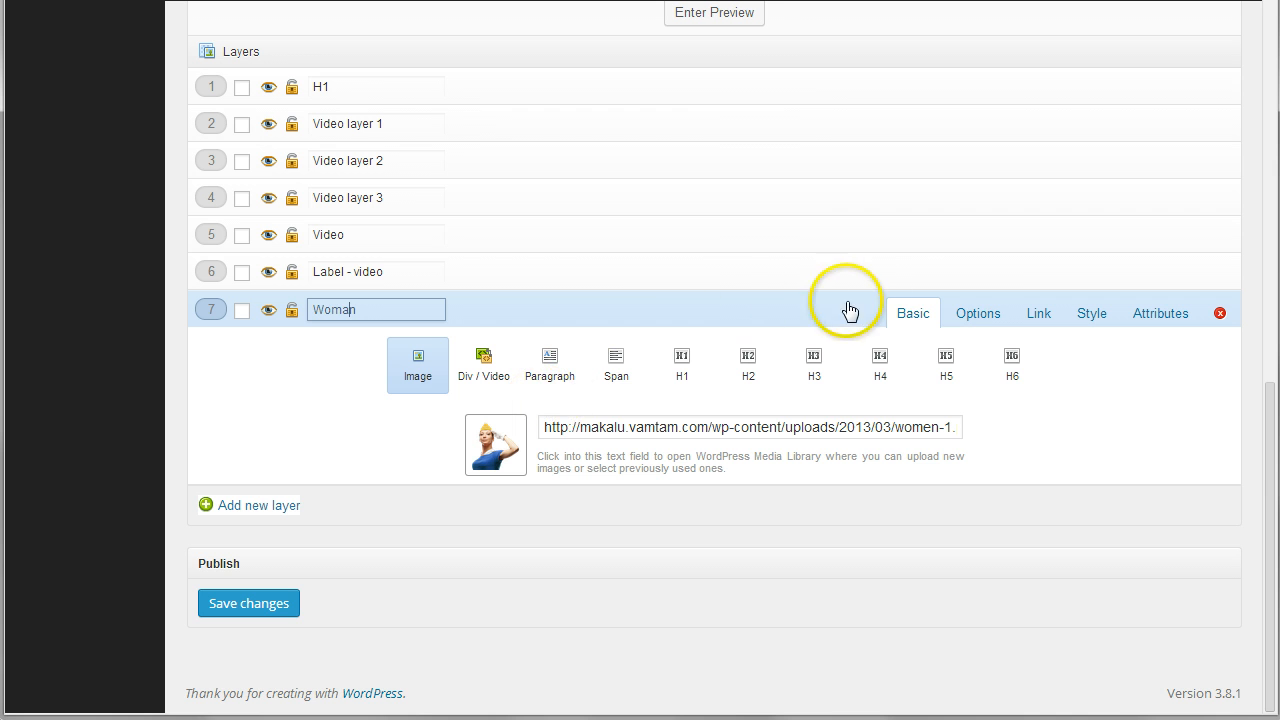
left_click(970, 316)
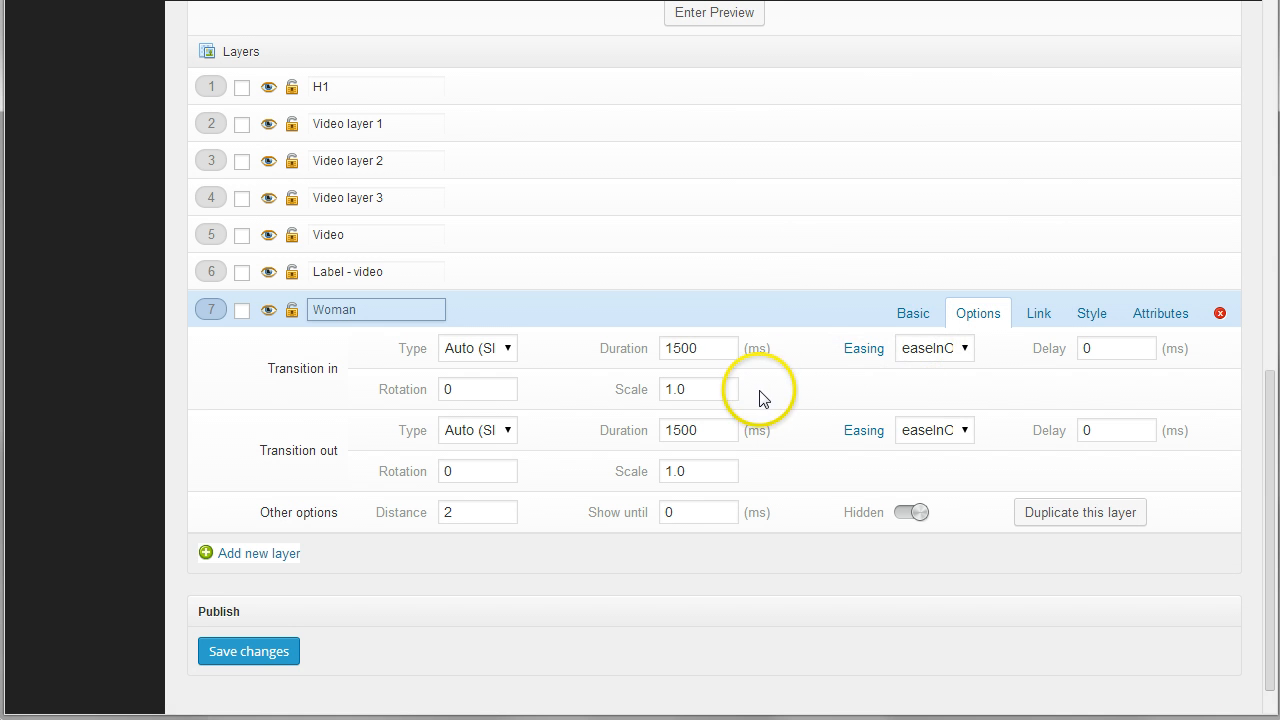
mouse_move(718, 352)
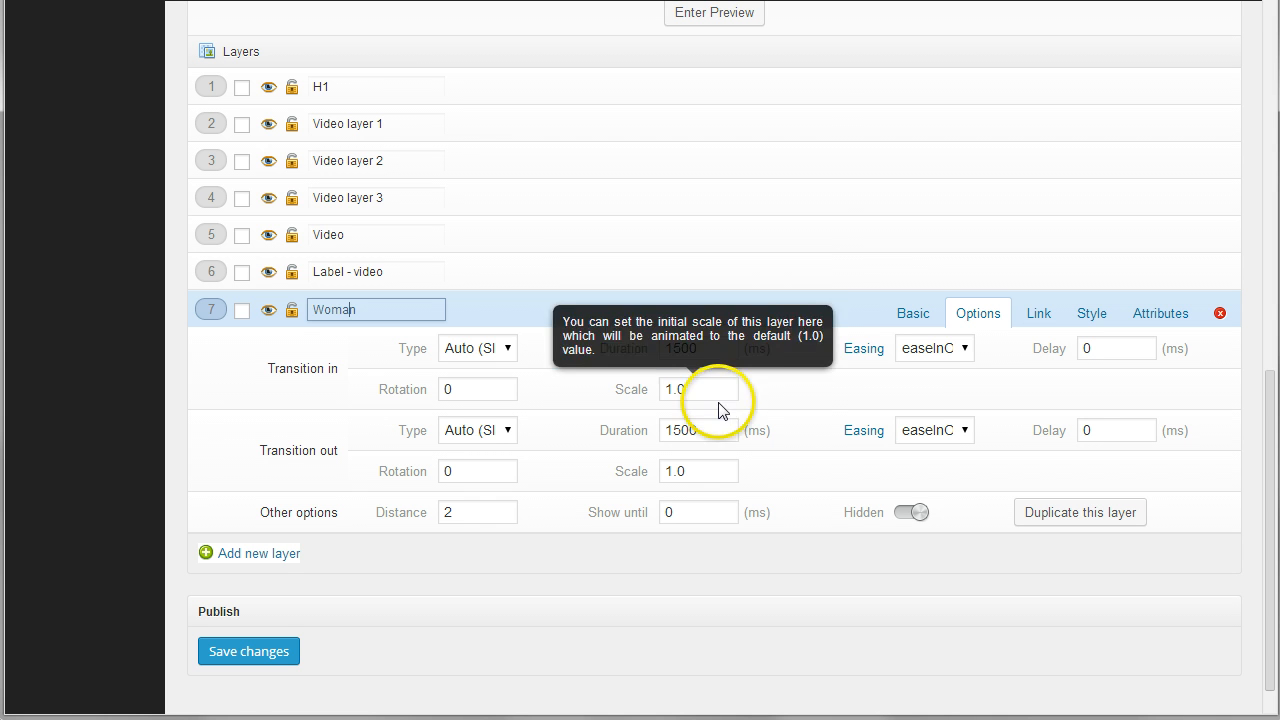
mouse_move(716, 423)
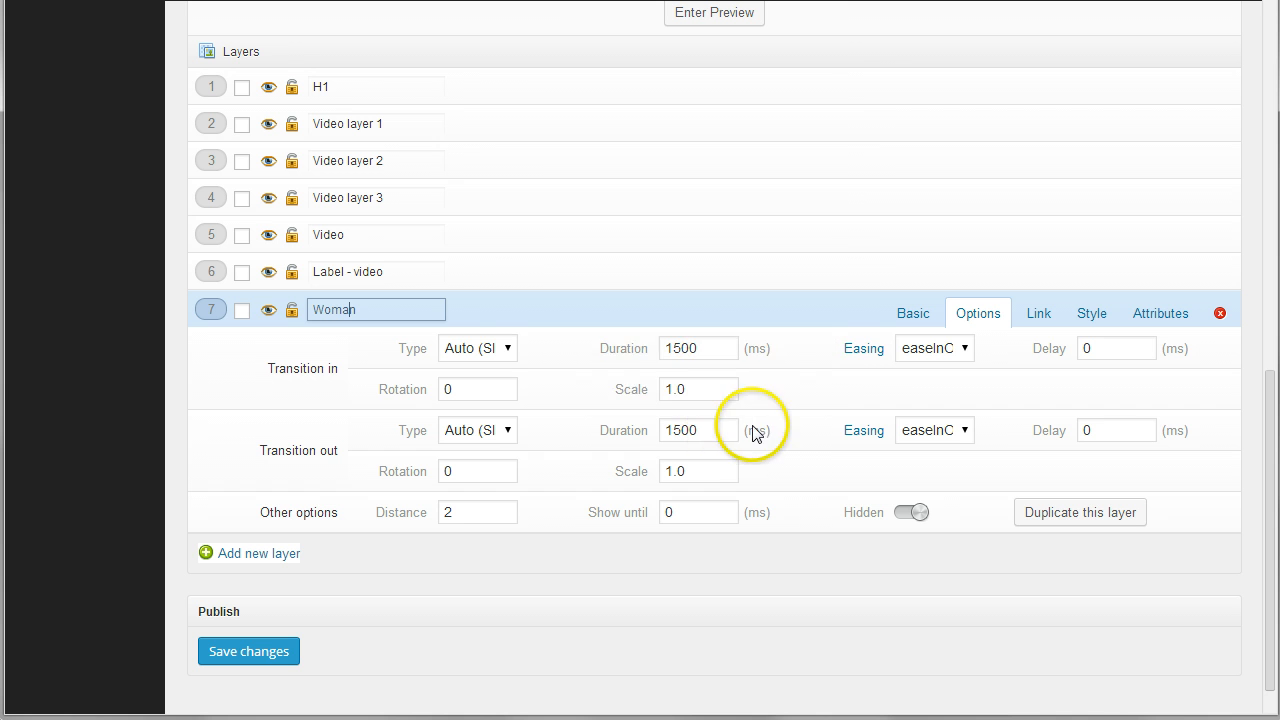
Step: Examine the Label - video layer's image source and transition options, especially the transition-in delay, alongside the slide preview
left_click(337, 268)
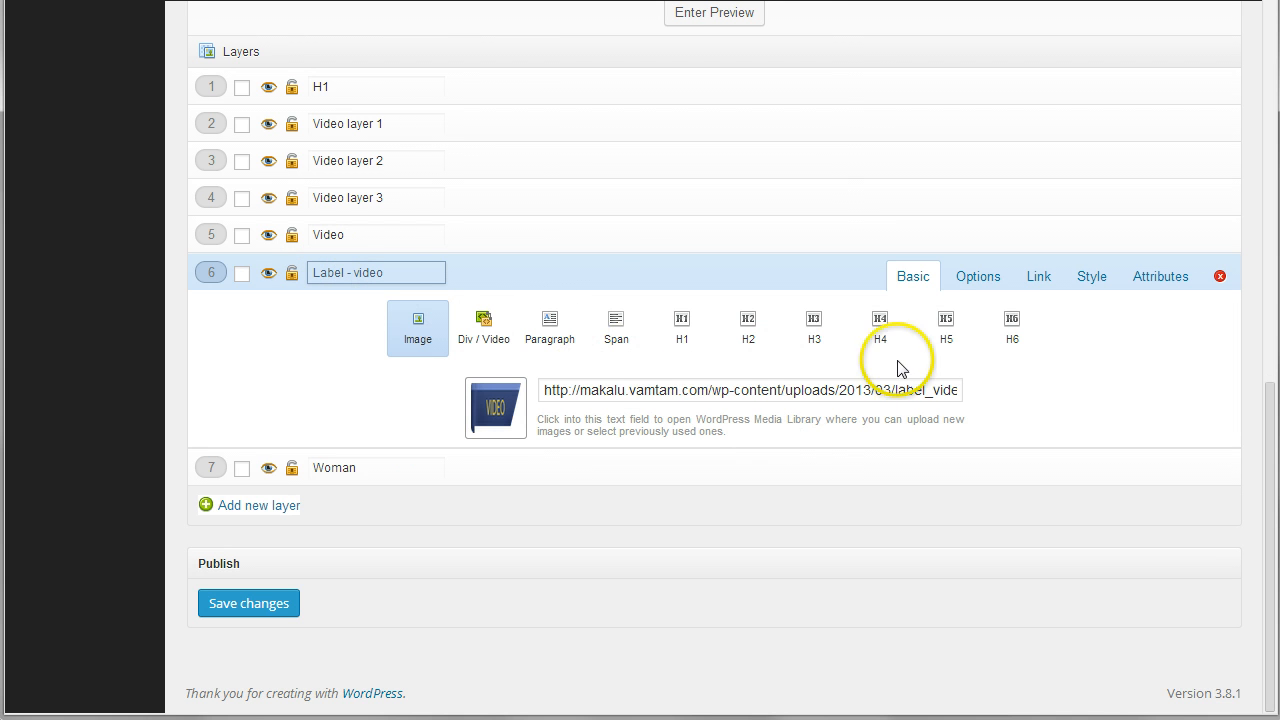
left_click(970, 283)
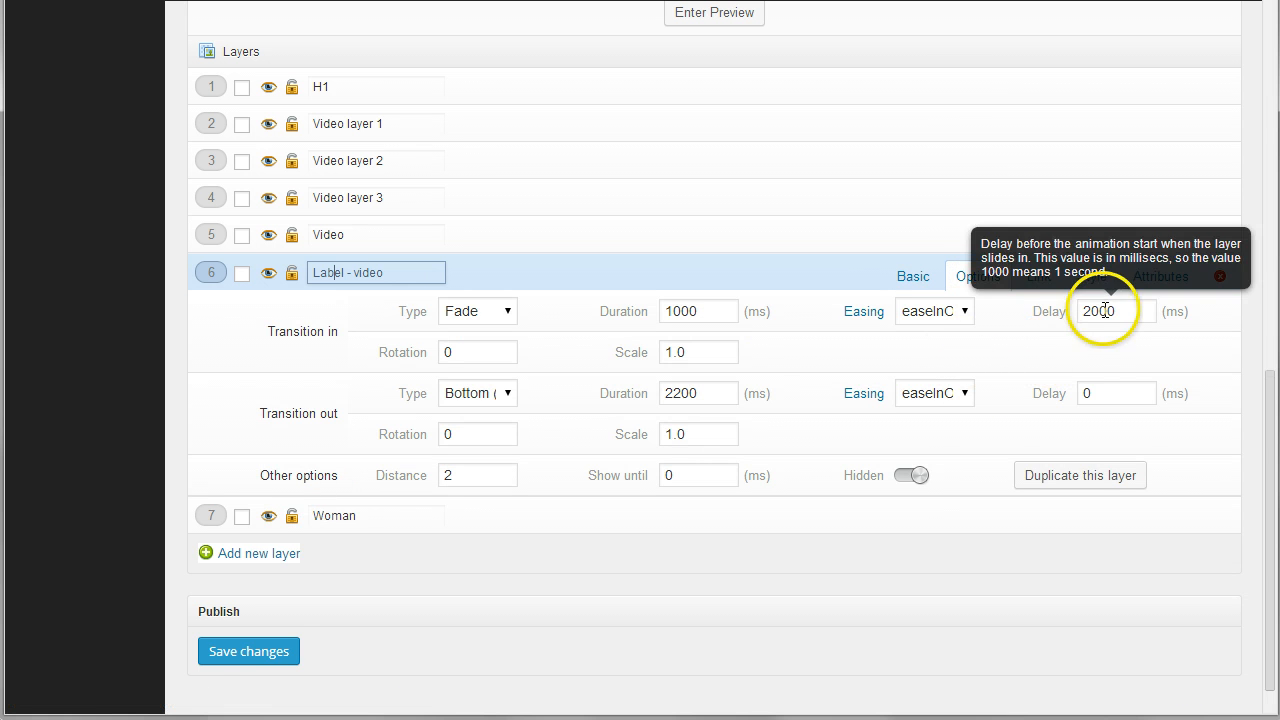
scroll(671, 370, "up", 5)
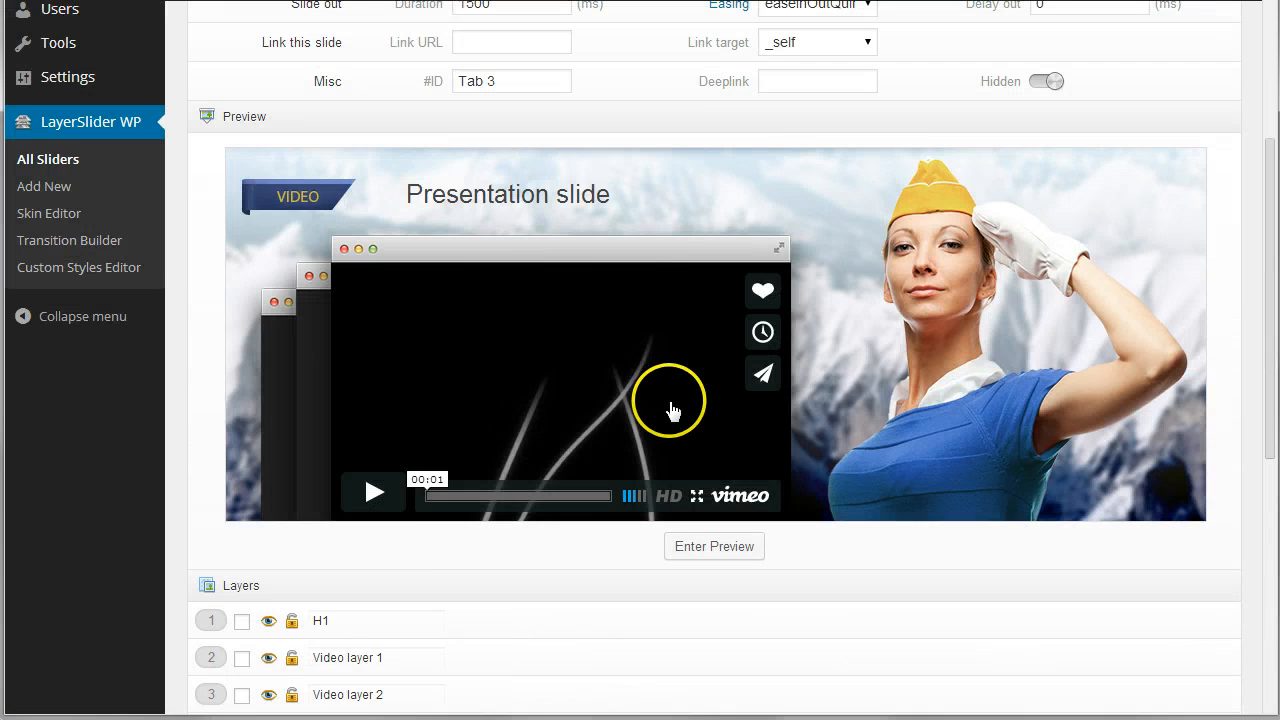
scroll(670, 405, "down", 3)
scroll(671, 409, "up", 3)
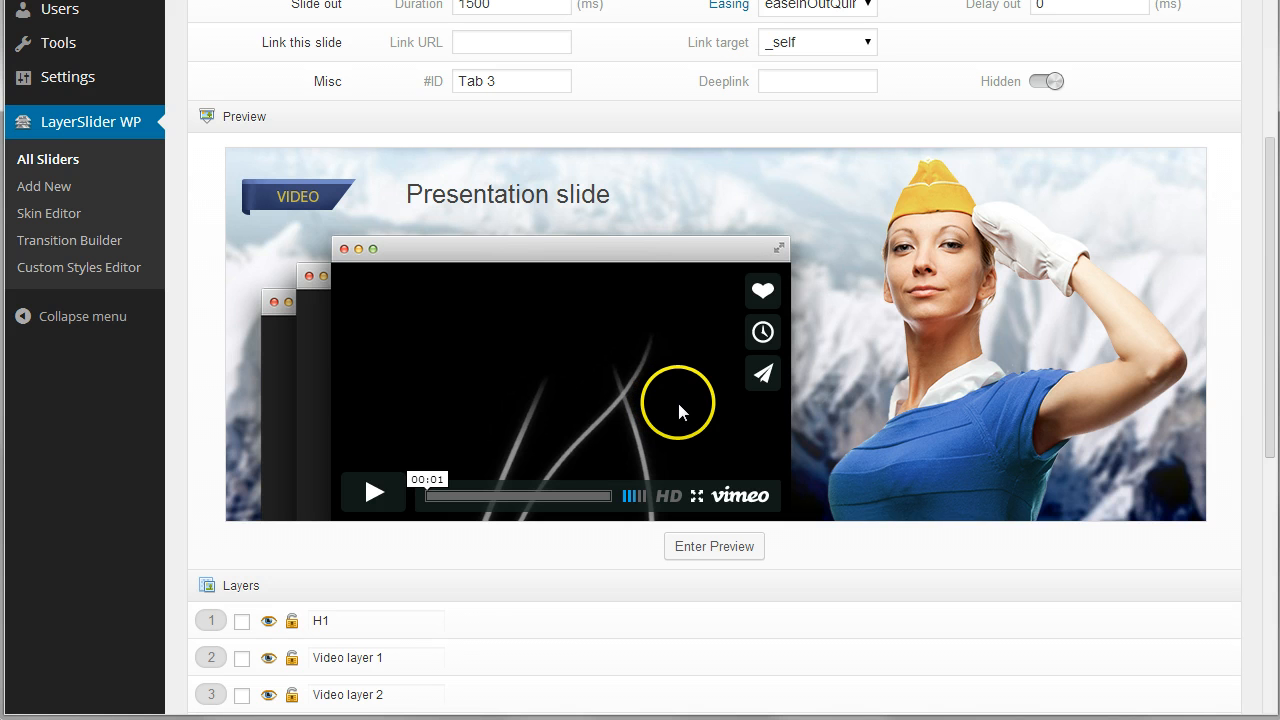
scroll(660, 415, "down", 3)
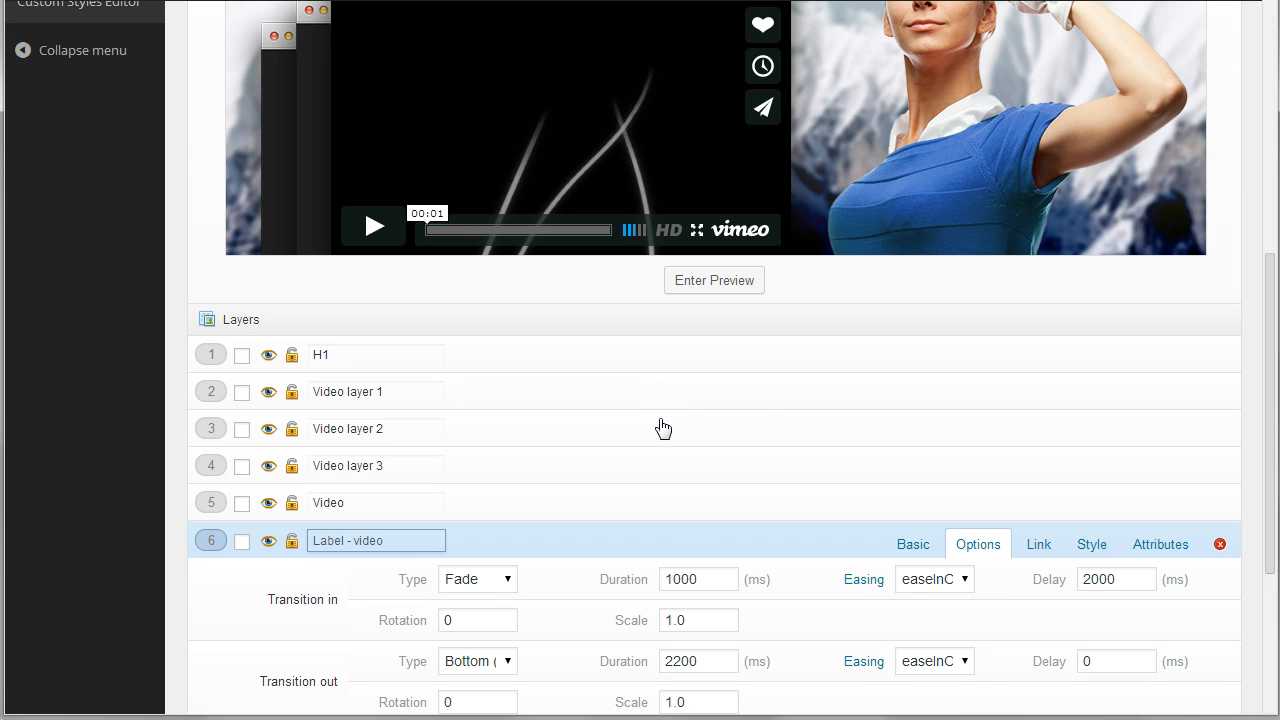
mouse_move(1122, 582)
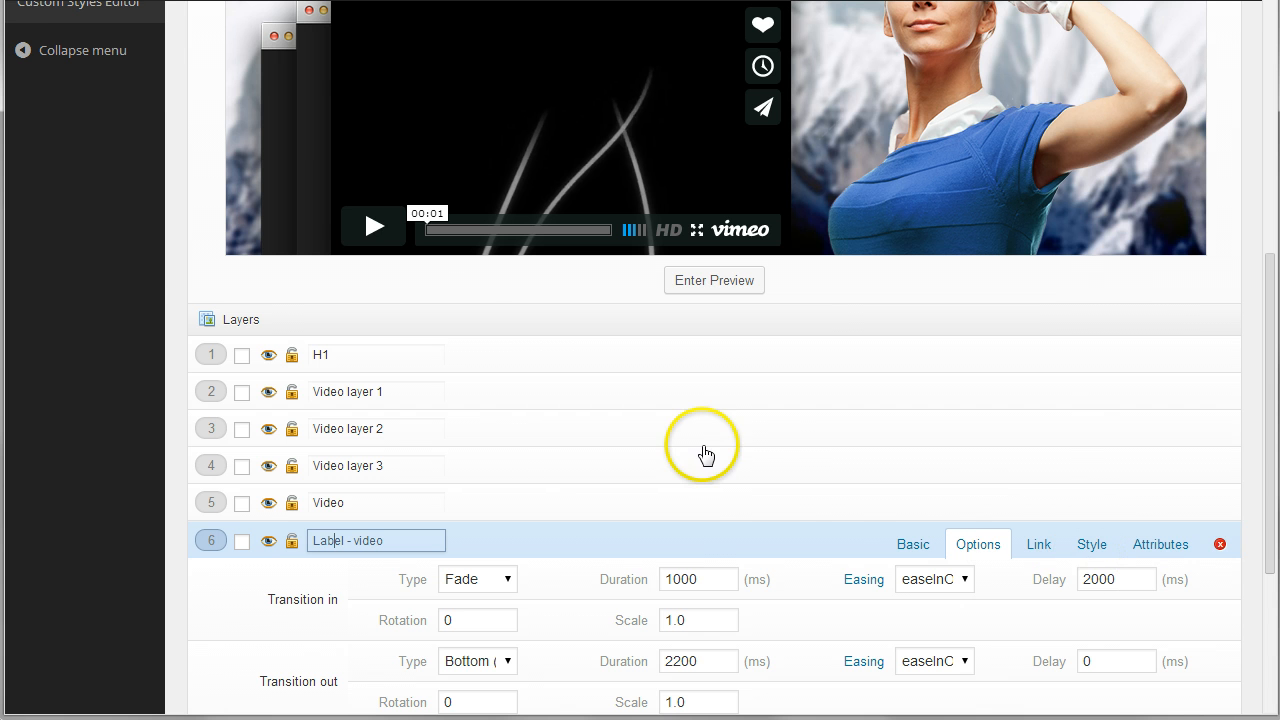
scroll(754, 444, "up", 3)
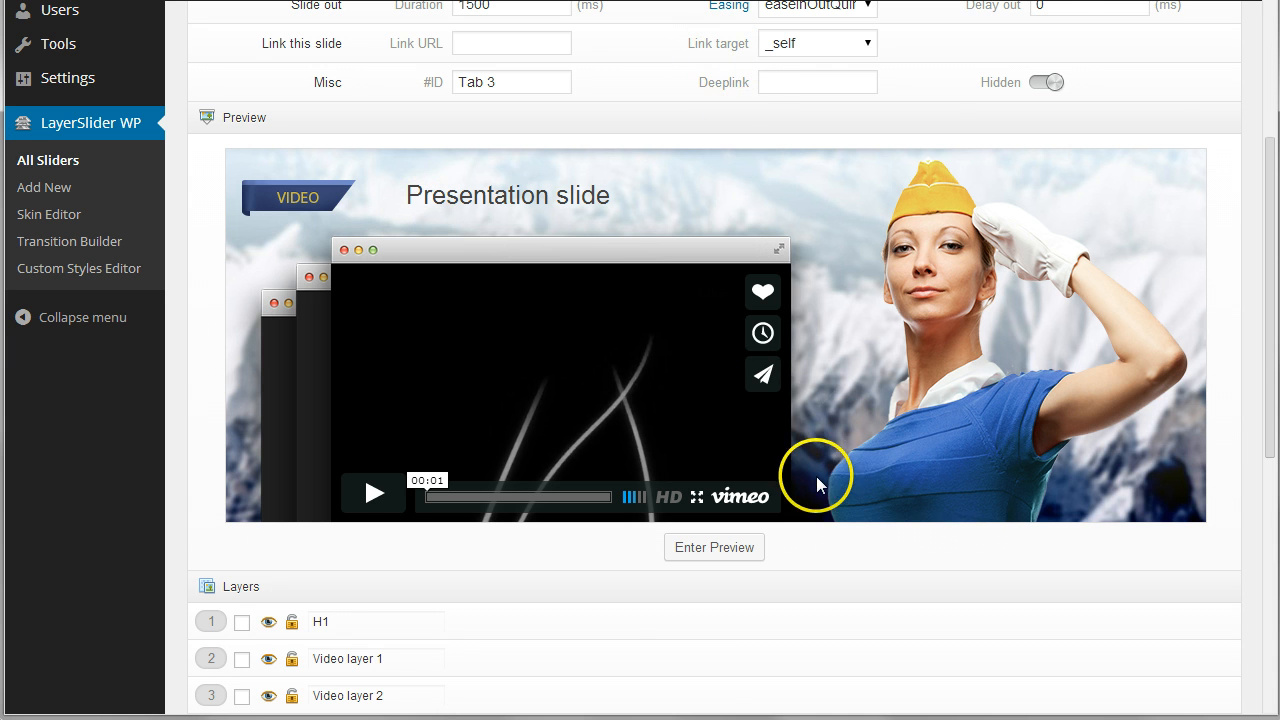
scroll(820, 483, "down", 6)
mouse_move(1086, 314)
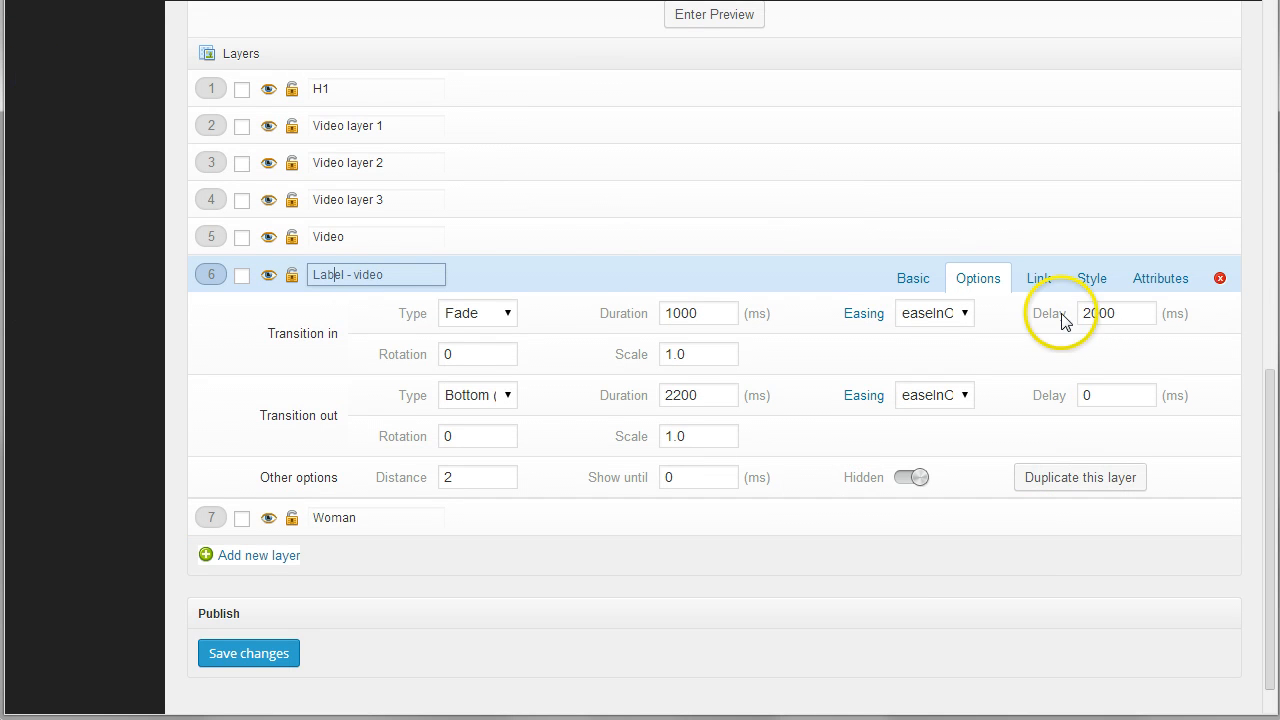
scroll(432, 152, "up", 6)
scroll(432, 152, "down", 6)
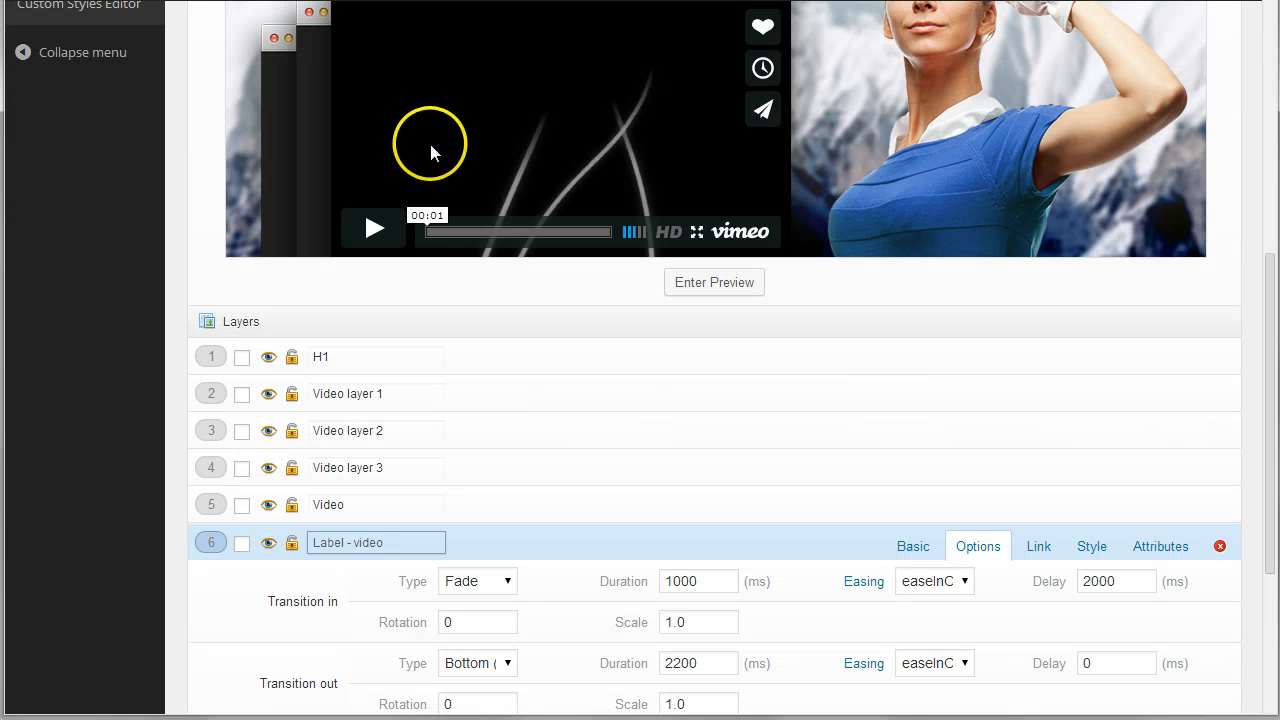
Step: Move the Label - video layer to first place in the layer order and hide all the layers of Slide #3 in the preview
left_click(268, 545)
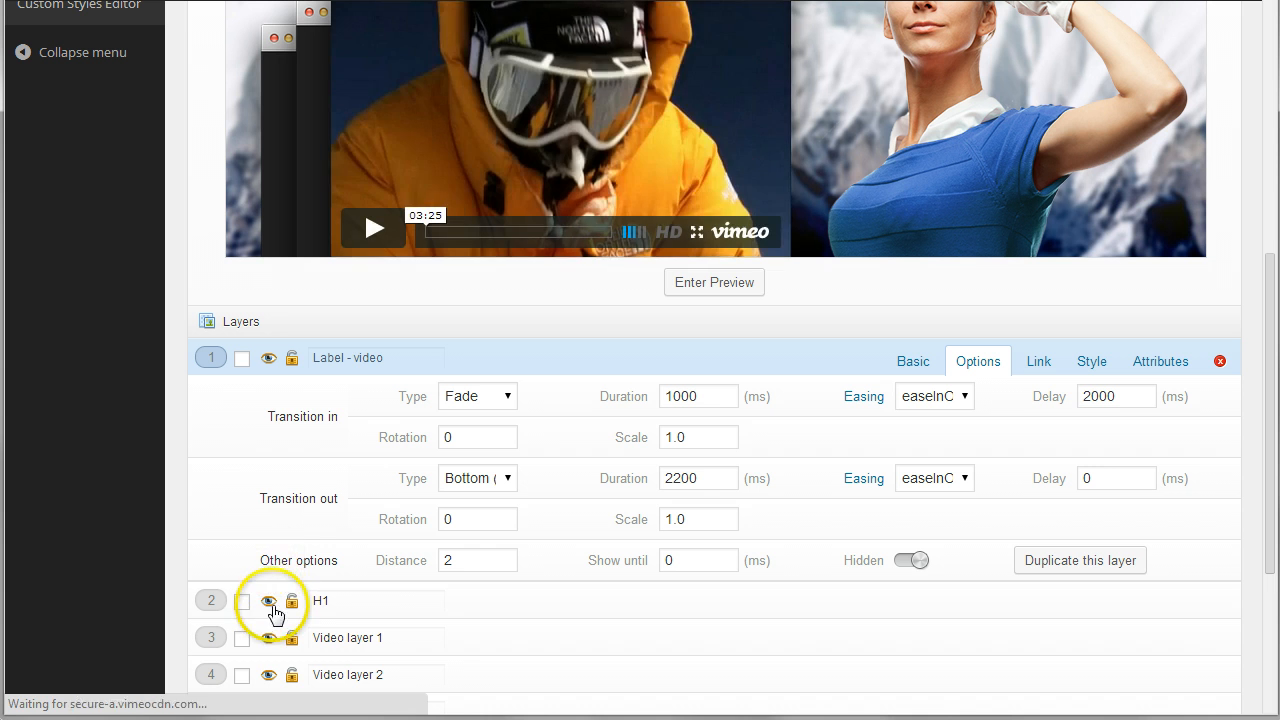
left_click(269, 601)
left_click(269, 637)
scroll(270, 640, "down", 3)
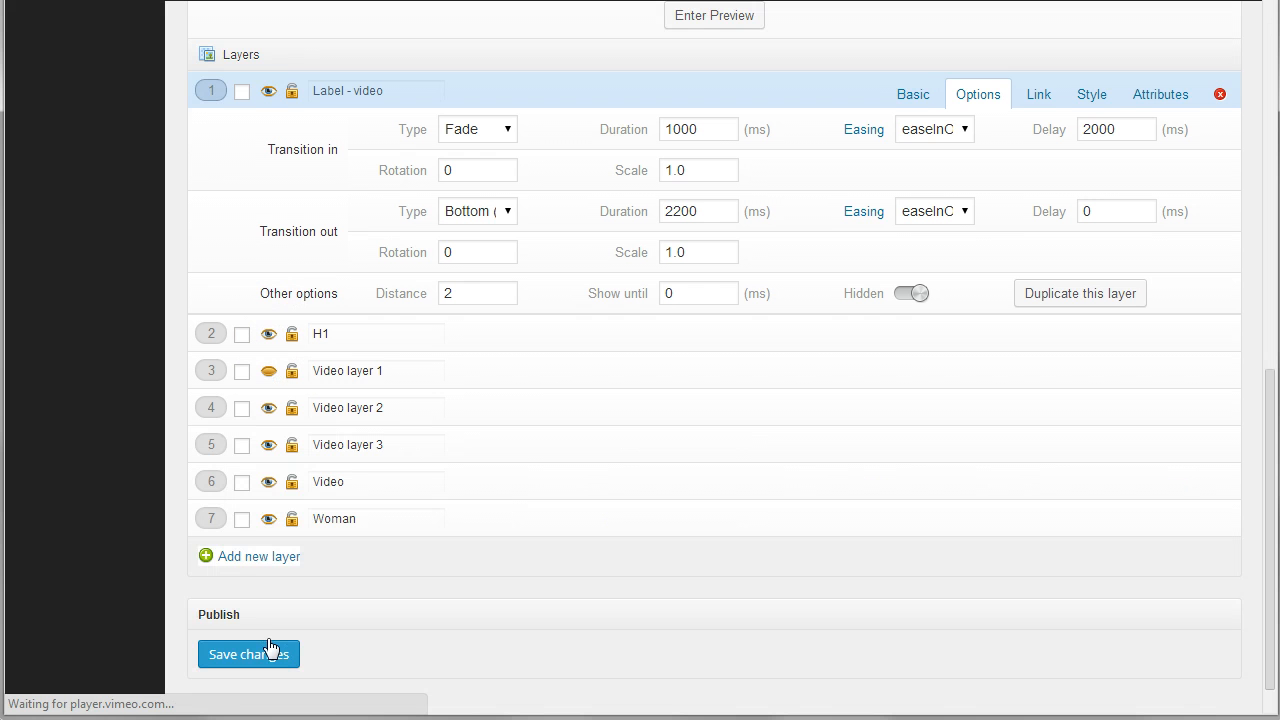
left_click(272, 519)
left_click(270, 481)
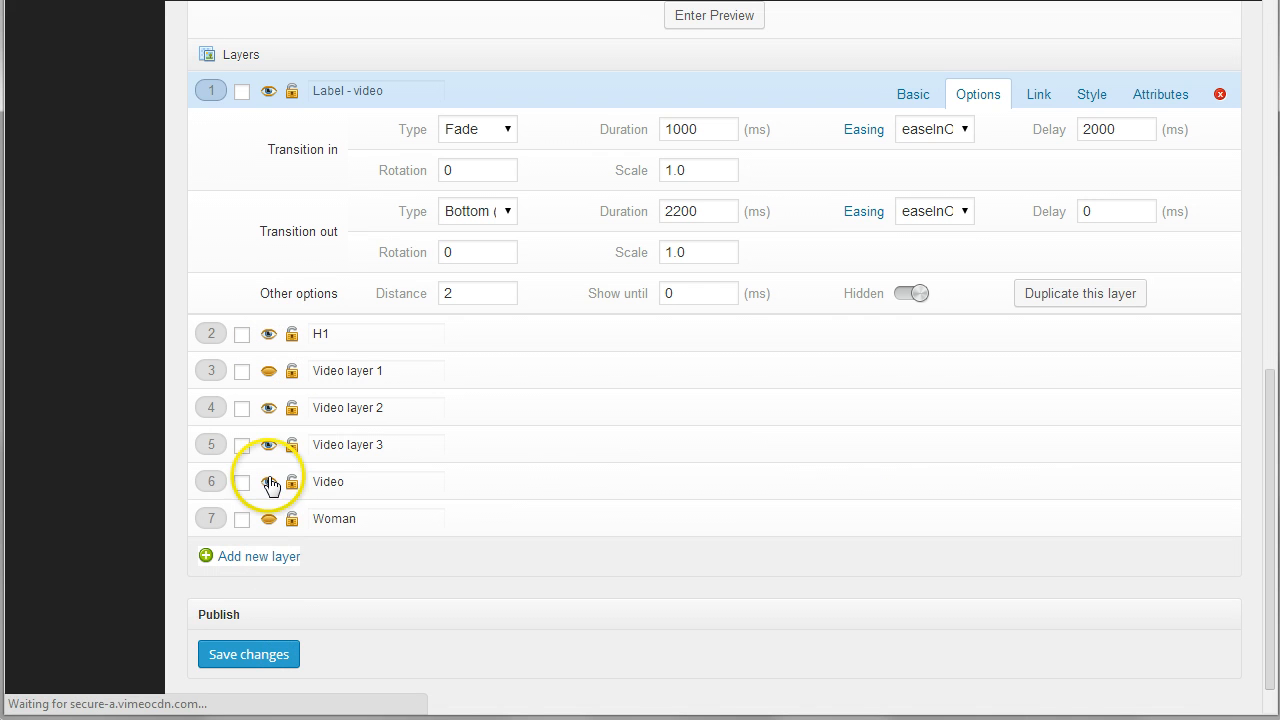
left_click(270, 408)
left_click(266, 334)
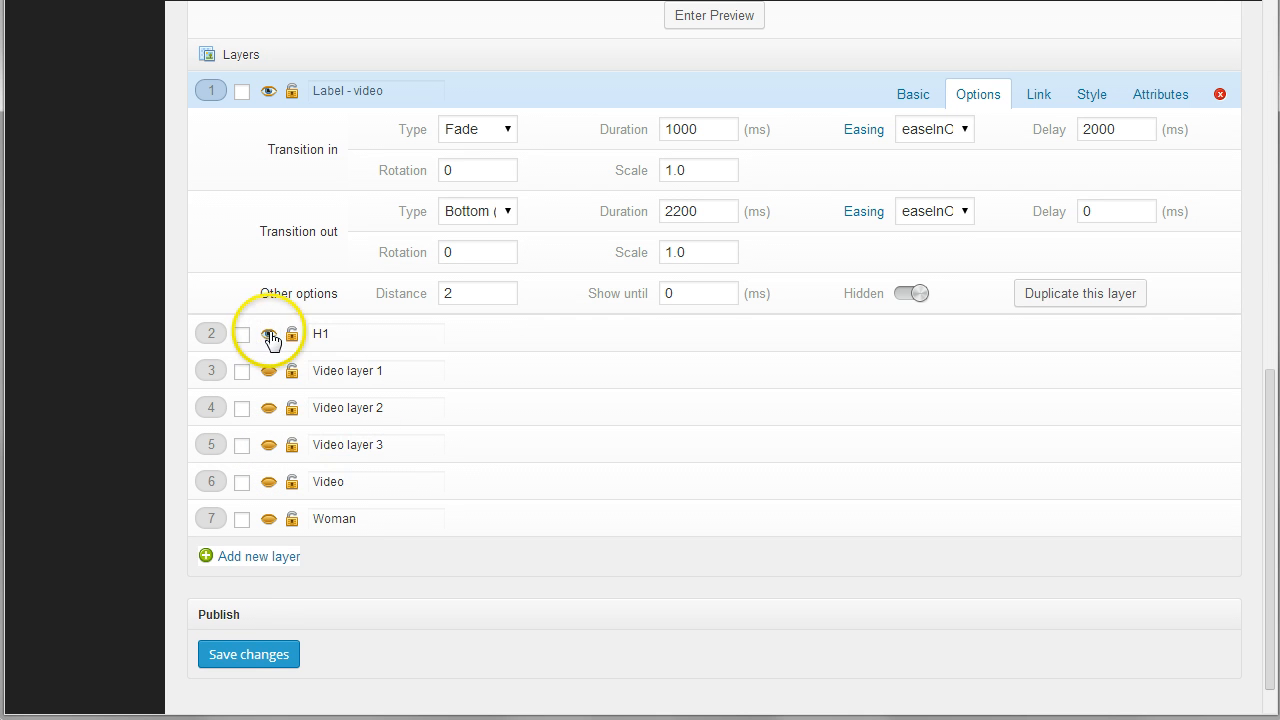
left_click(269, 334)
left_click(264, 334)
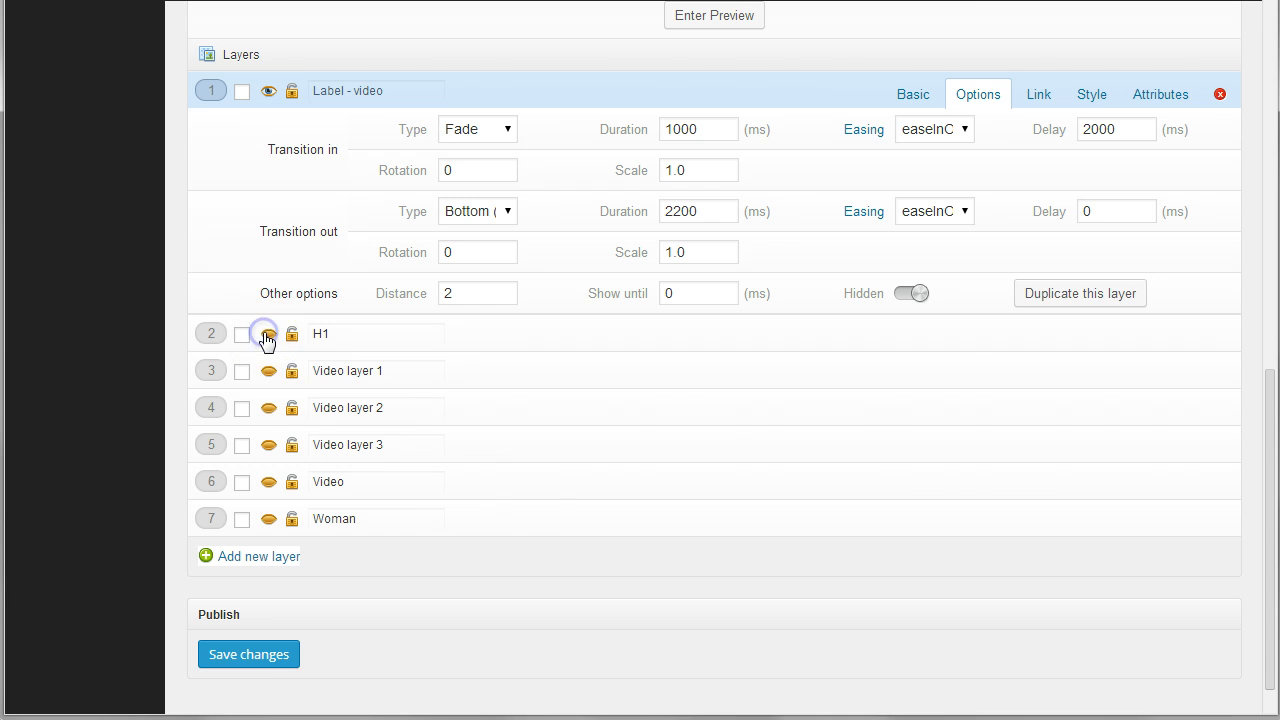
scroll(528, 508, "up", 3)
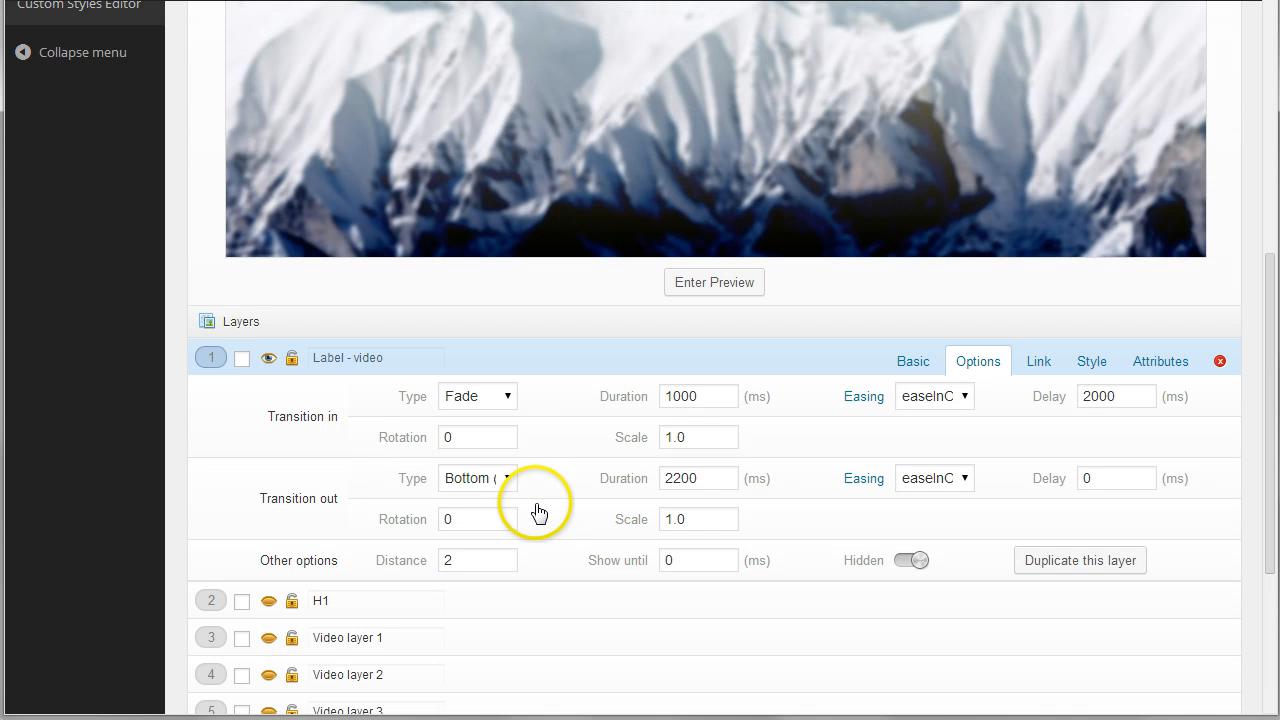
left_click(270, 360)
Step: Check the bare background in the Slide #3 preview and make only the Woman layer visible again
scroll(757, 566, "up", 5)
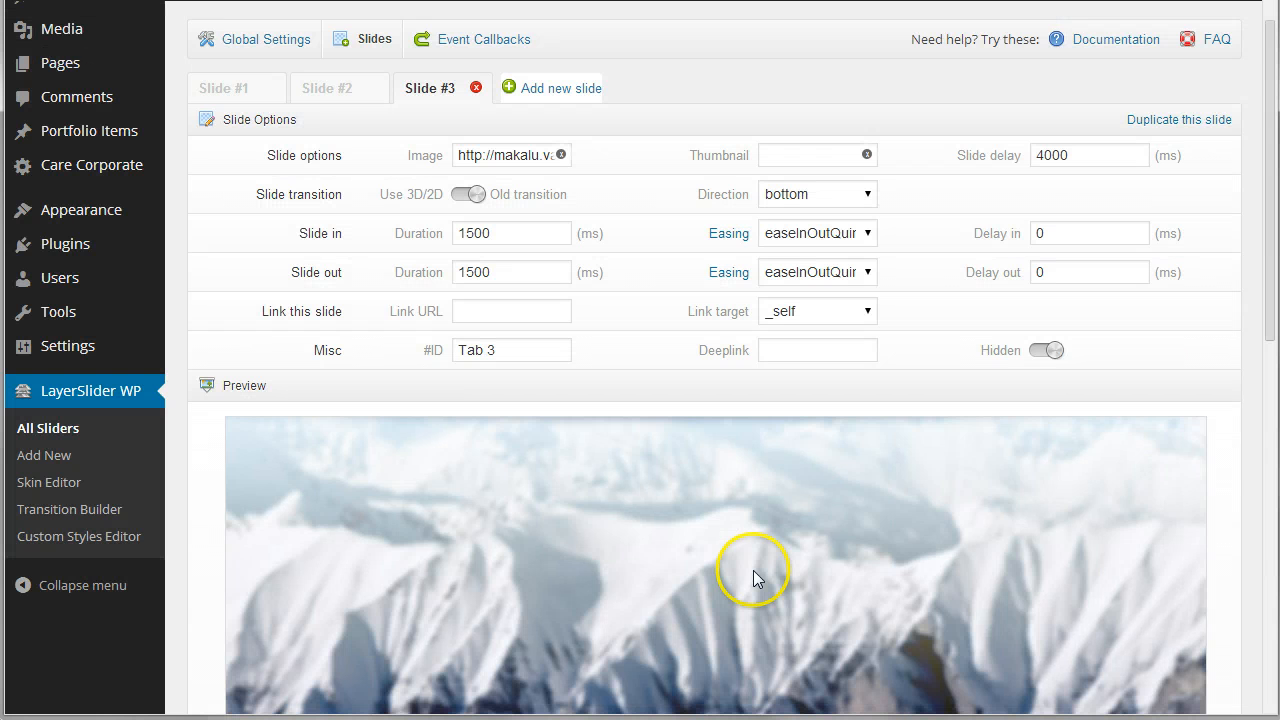
scroll(755, 572, "down", 3)
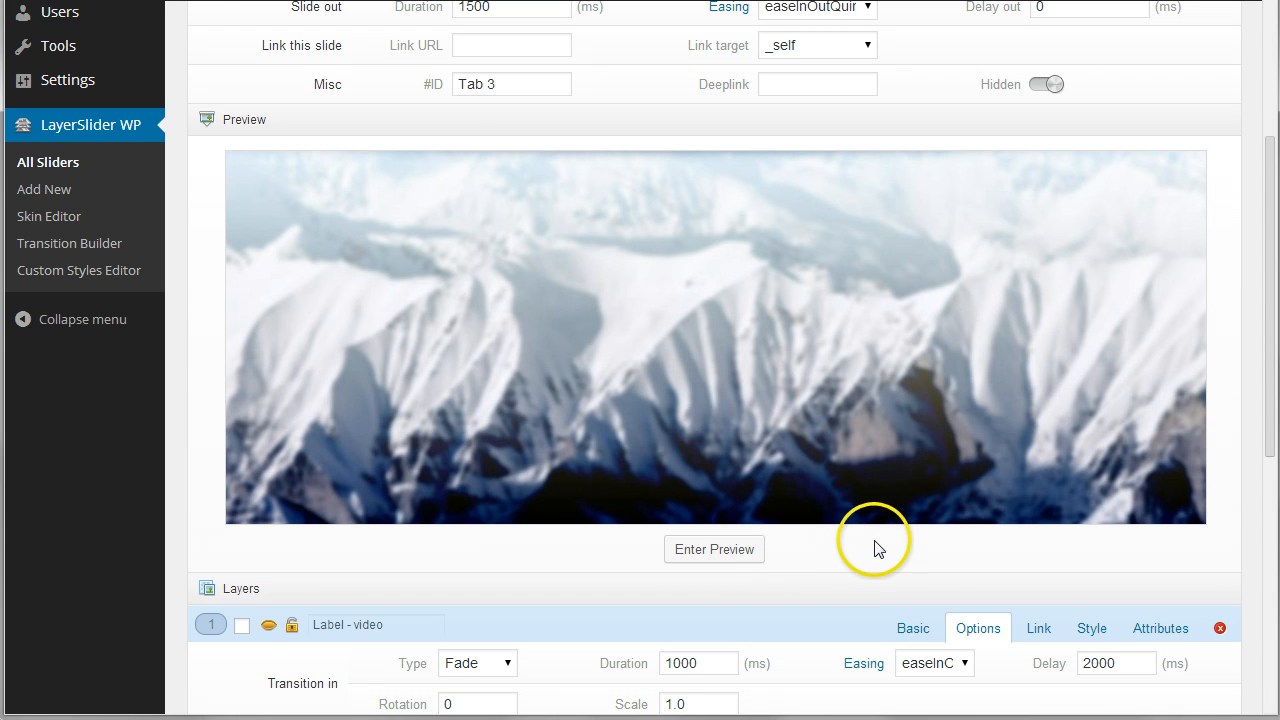
scroll(872, 546, "down", 3)
scroll(866, 548, "down", 3)
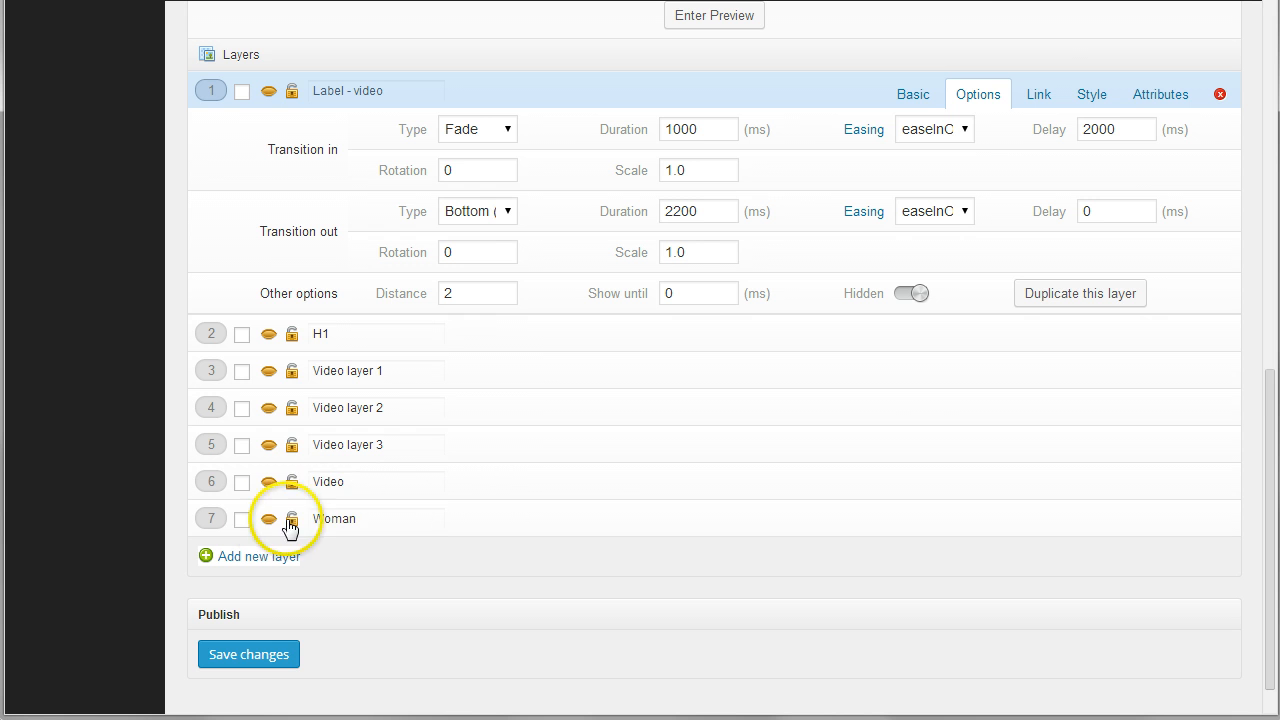
scroll(891, 526, "up", 3)
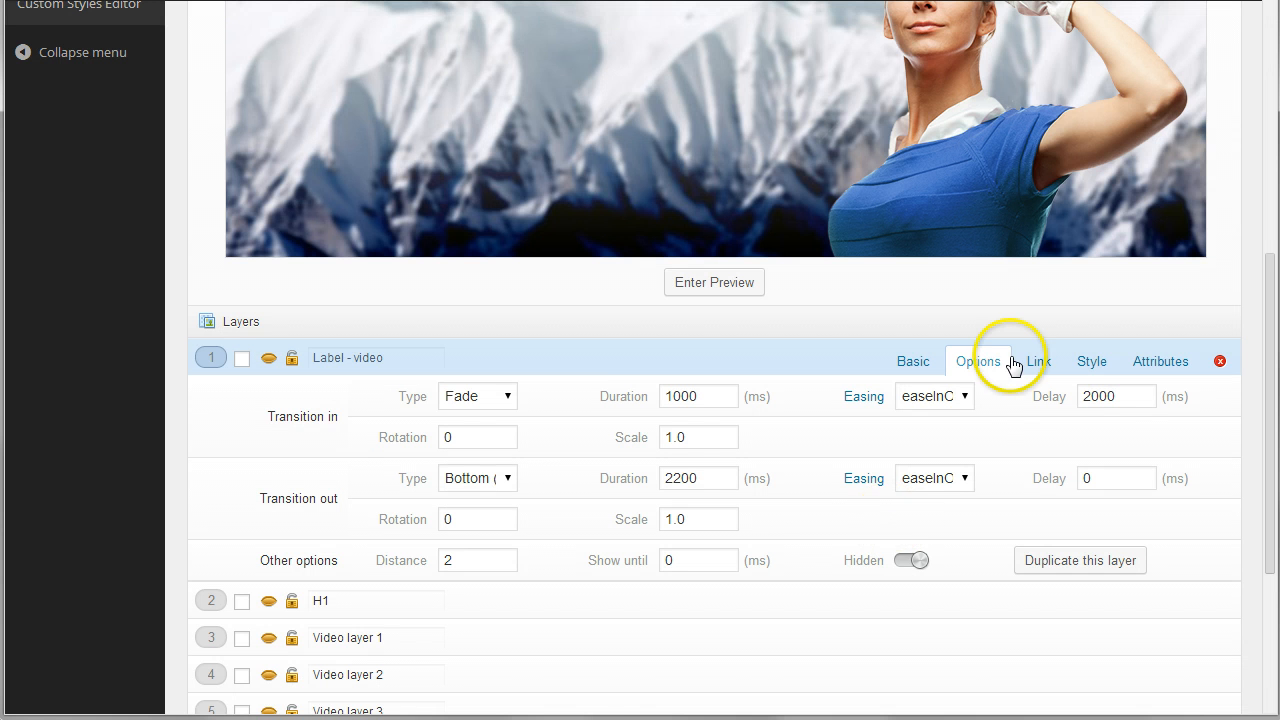
scroll(1020, 428, "up", 3)
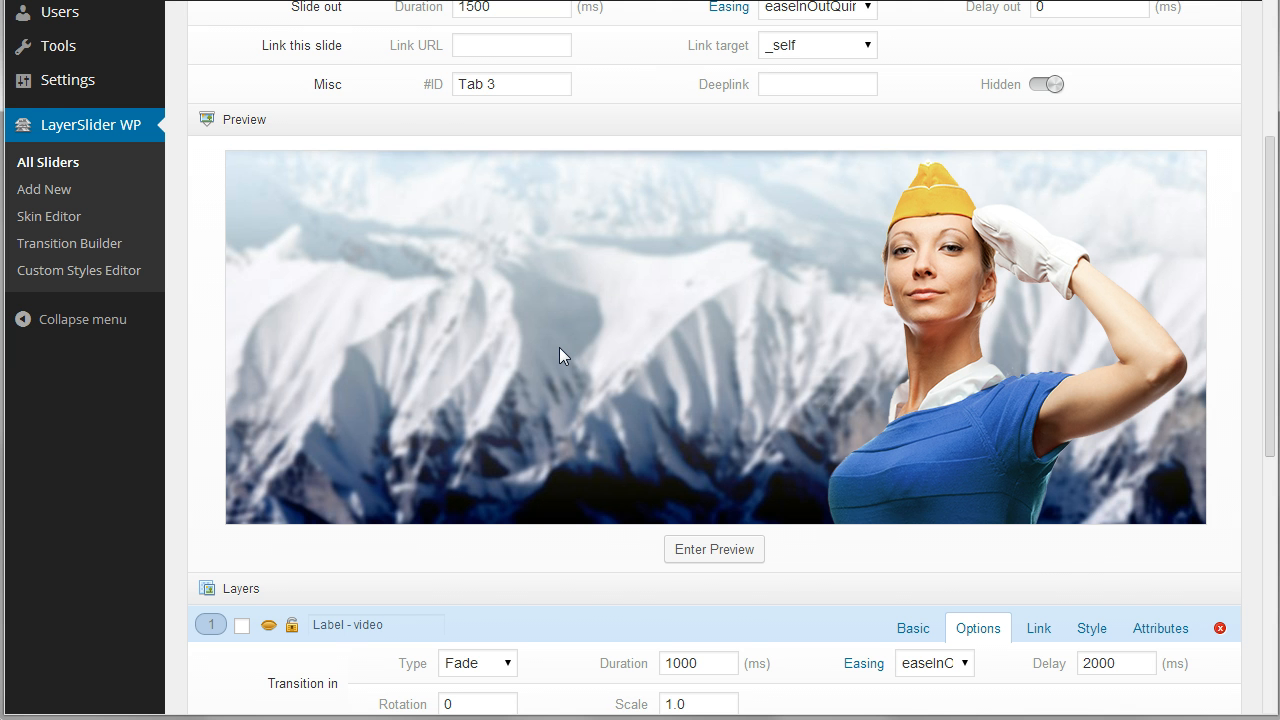
Step: Switch to Slide #2 and move the "Resposive for mobile devices" heading slightly down and to the right in the preview
scroll(559, 347, "up", 4)
left_click(320, 207)
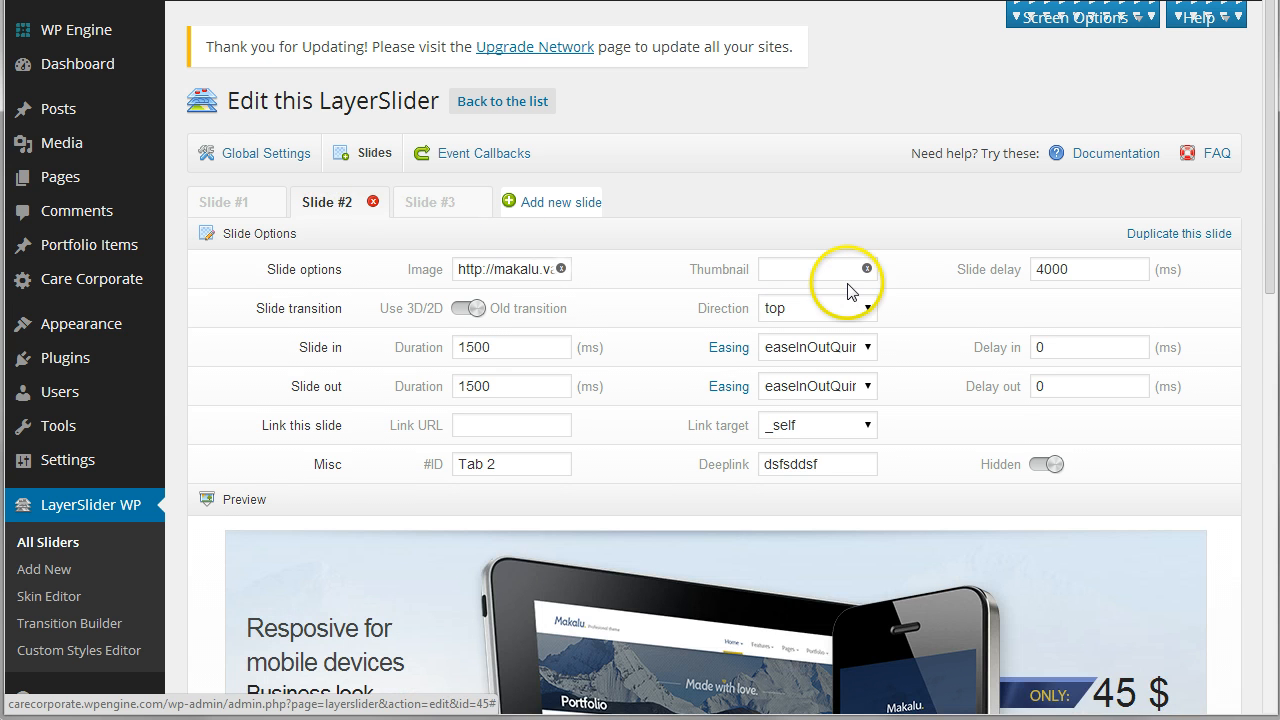
scroll(848, 285, "down", 5)
scroll(940, 328, "down", 3)
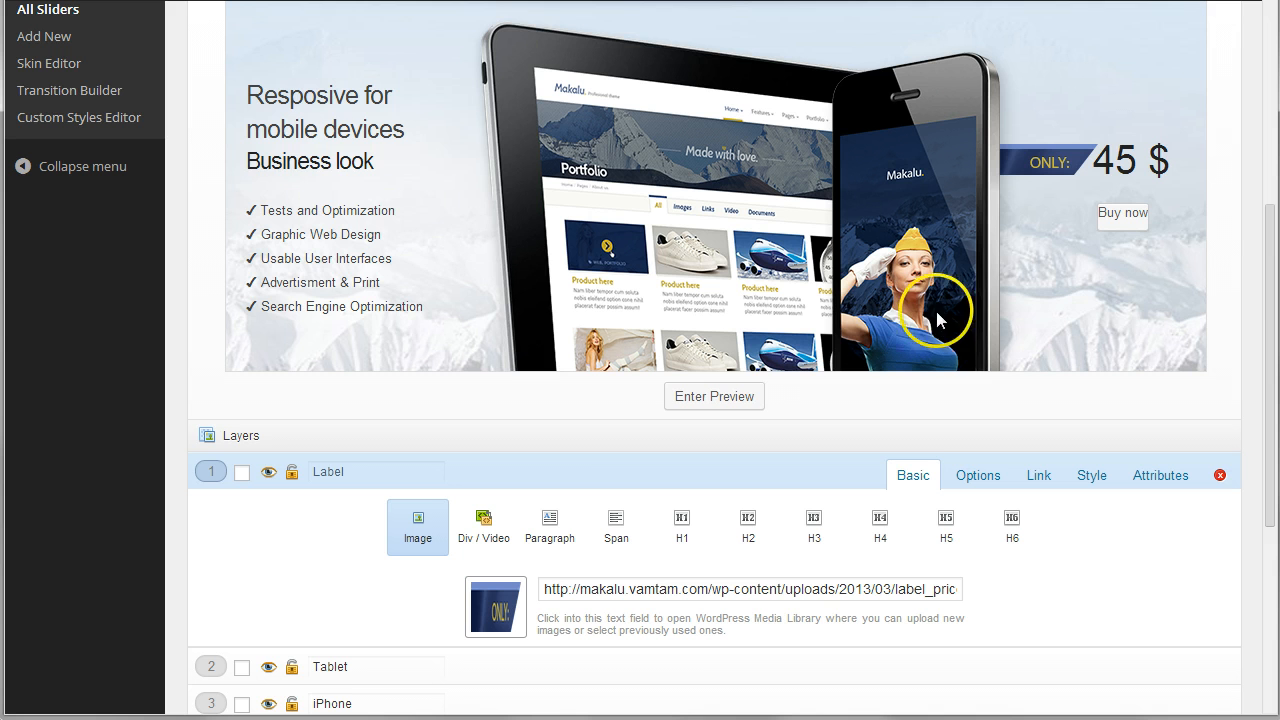
left_click_drag(297, 125, 423, 334)
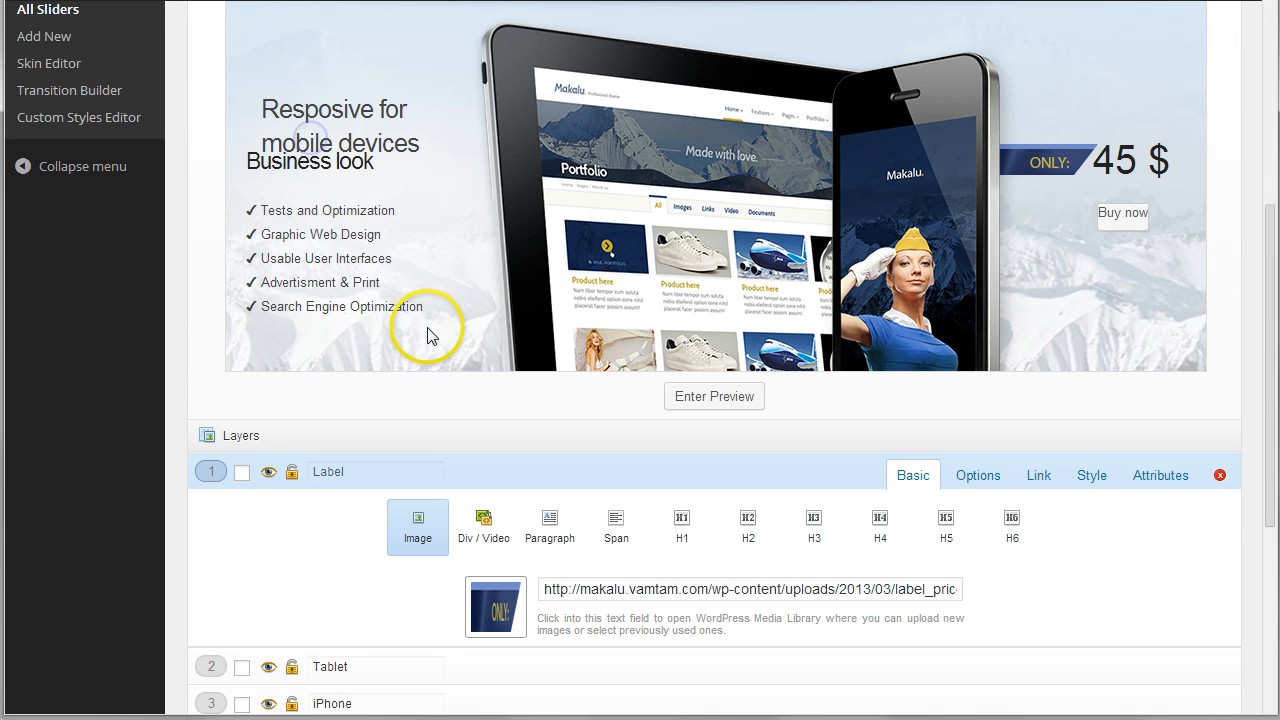
Step: Examine the Tablet layer's image source and the Button layer's custom HTML content alongside the slide preview
scroll(389, 466, "down", 3)
left_click(405, 472)
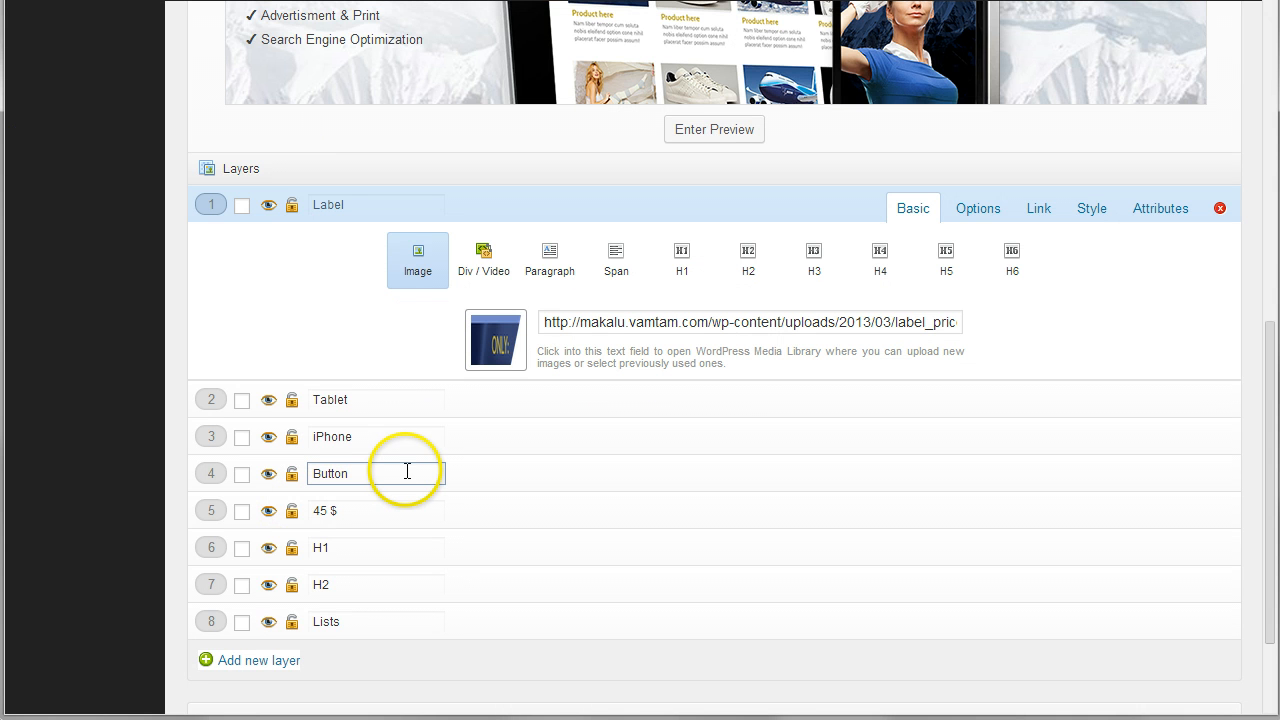
left_click(380, 399)
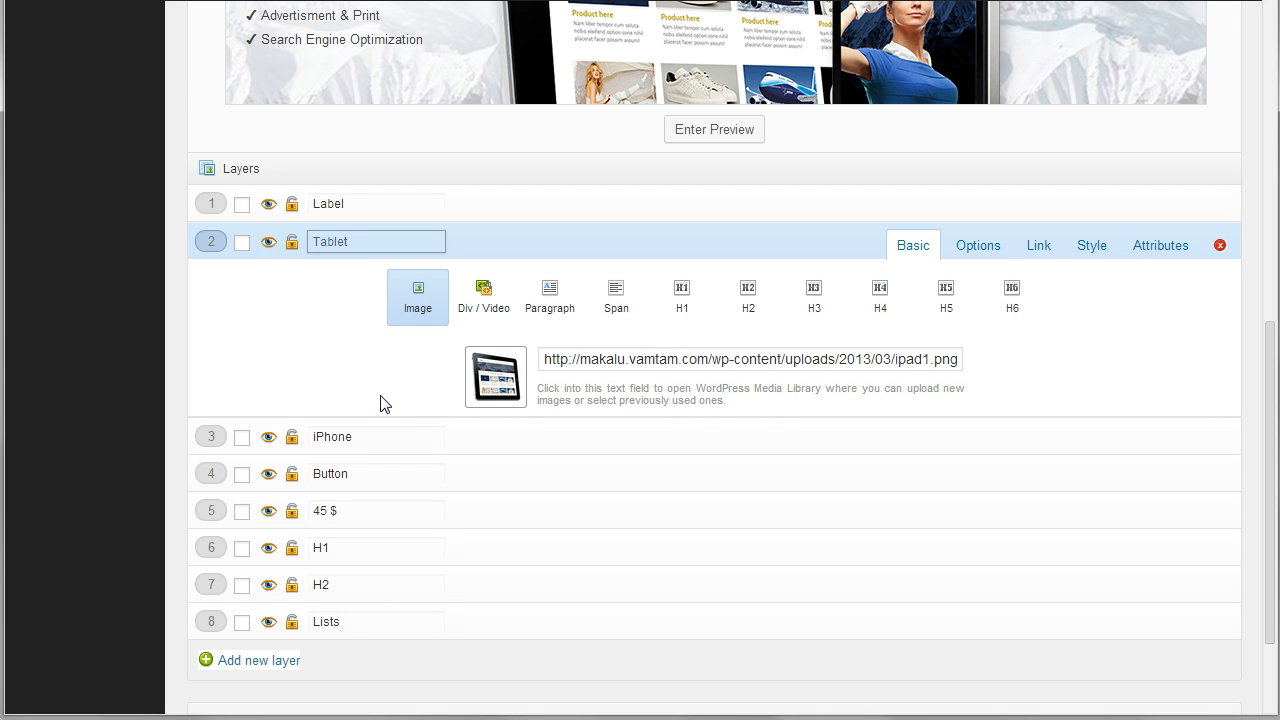
left_click(400, 470)
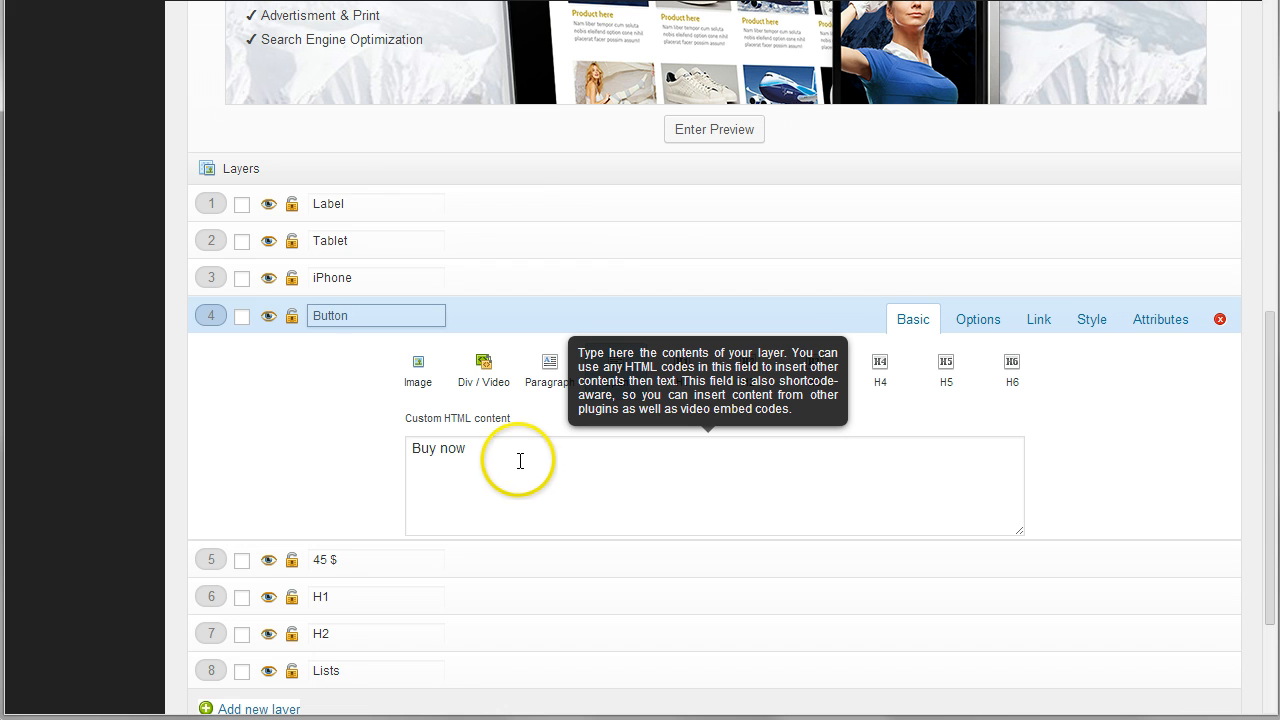
scroll(612, 490, "up", 3)
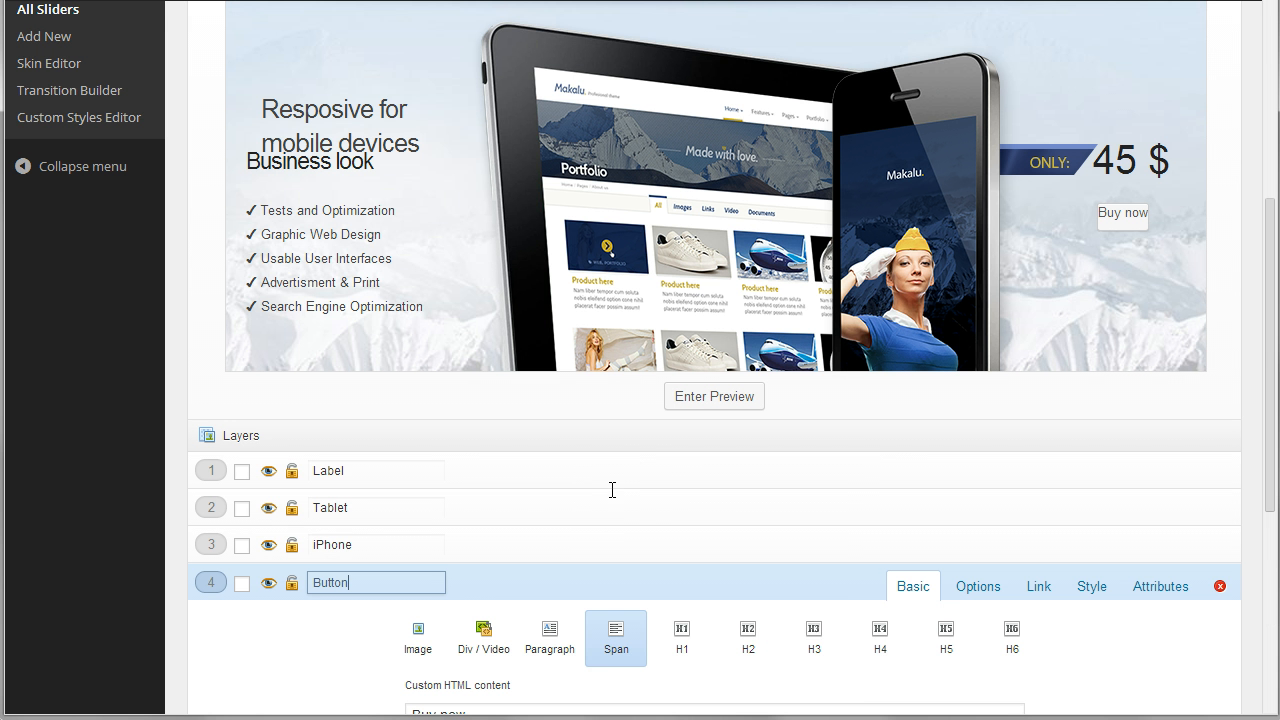
scroll(615, 492, "down", 3)
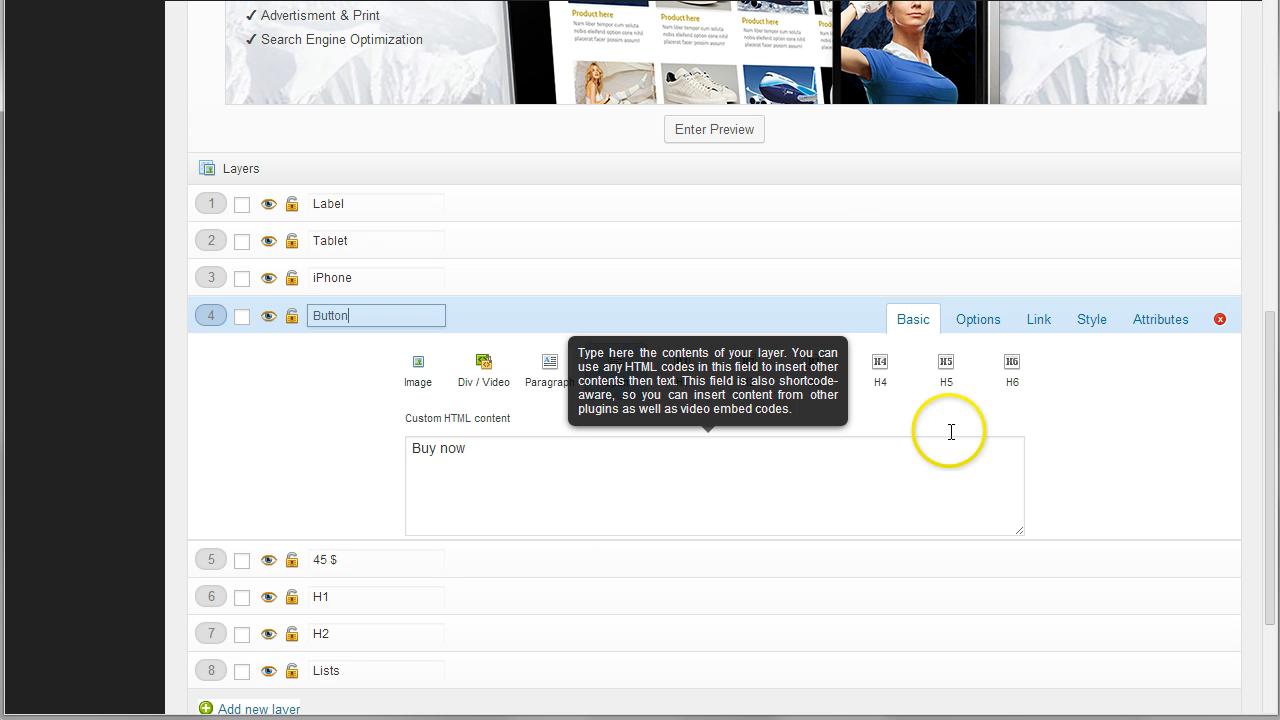
Step: Examine the Button layer's attributes, style, transition options and link settings
left_click(1158, 319)
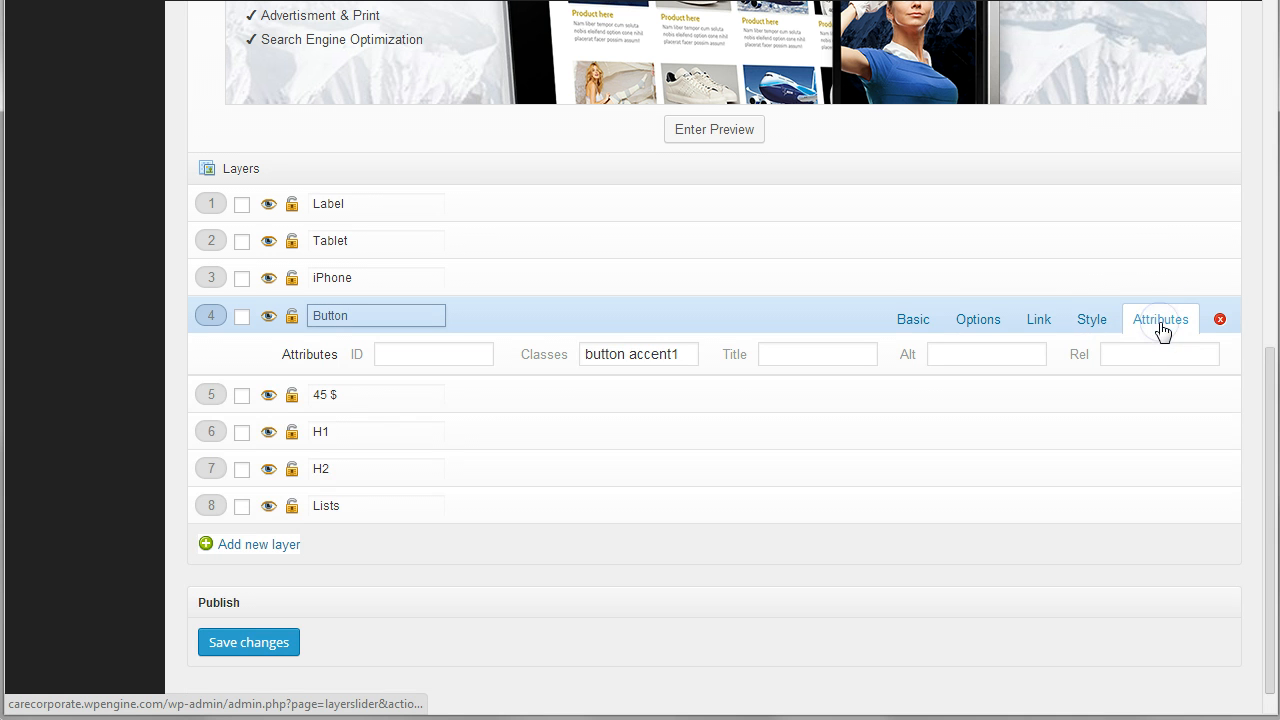
left_click(1088, 328)
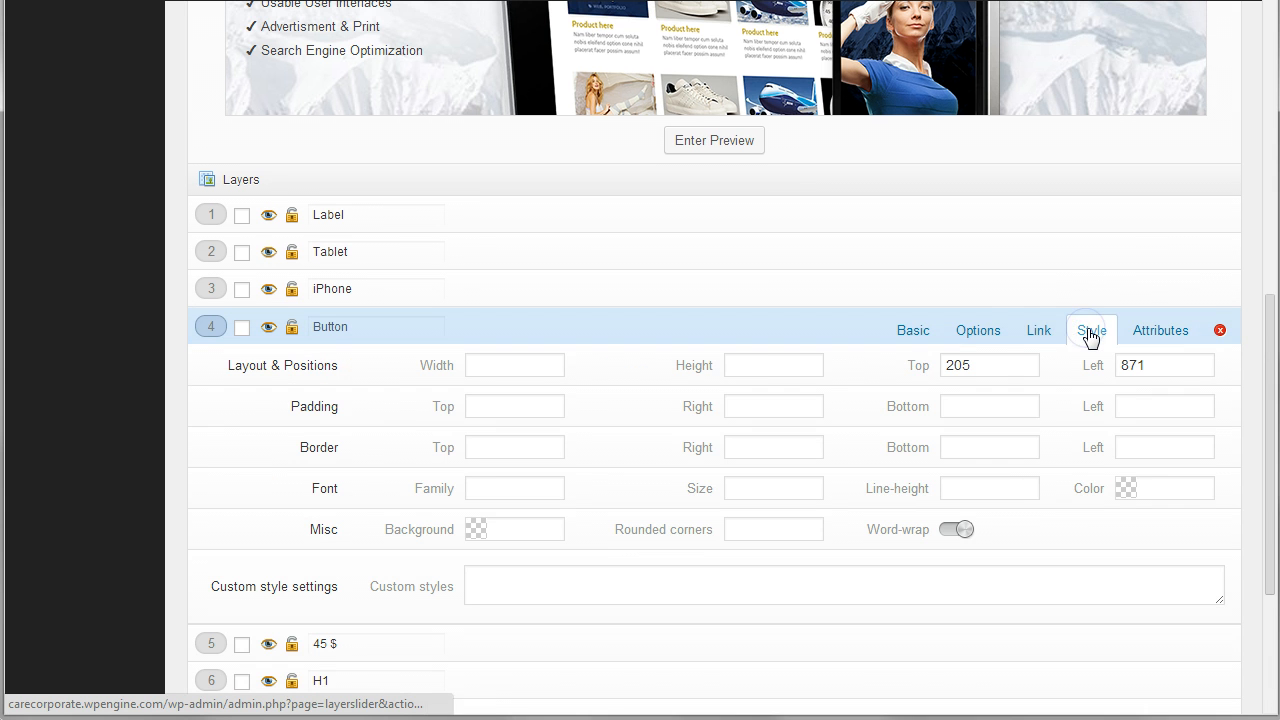
left_click(980, 332)
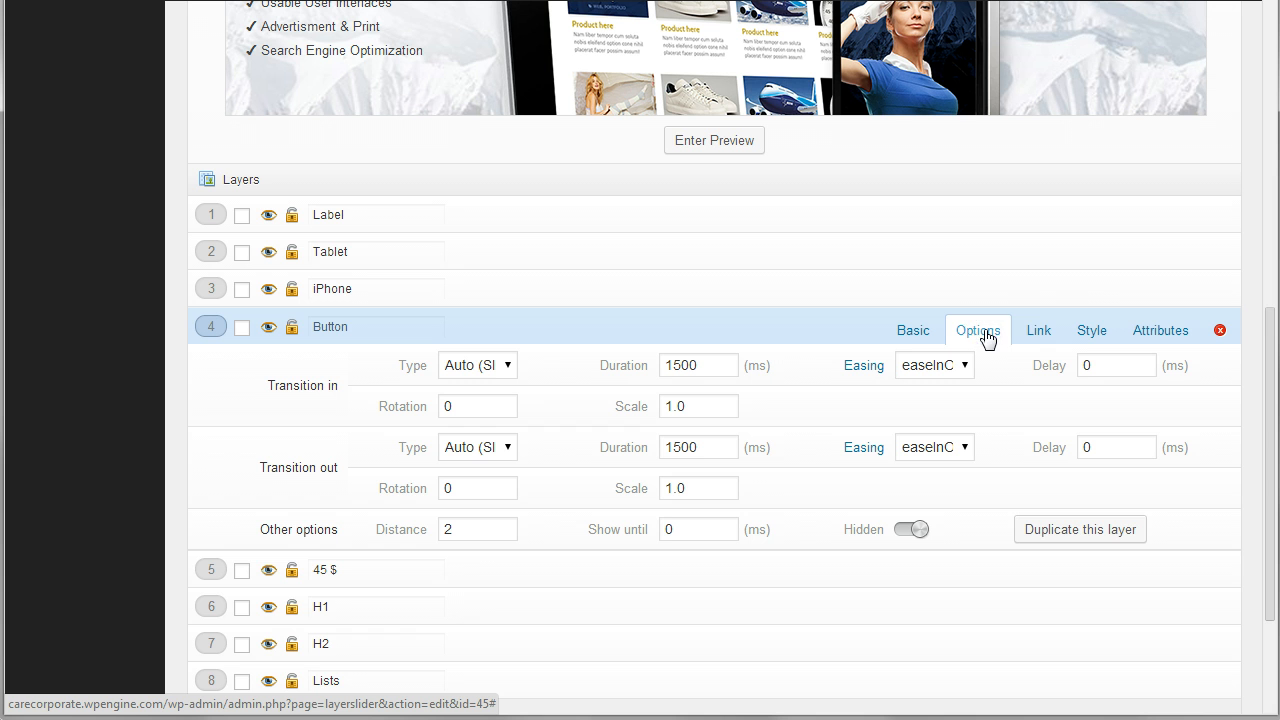
left_click(1040, 340)
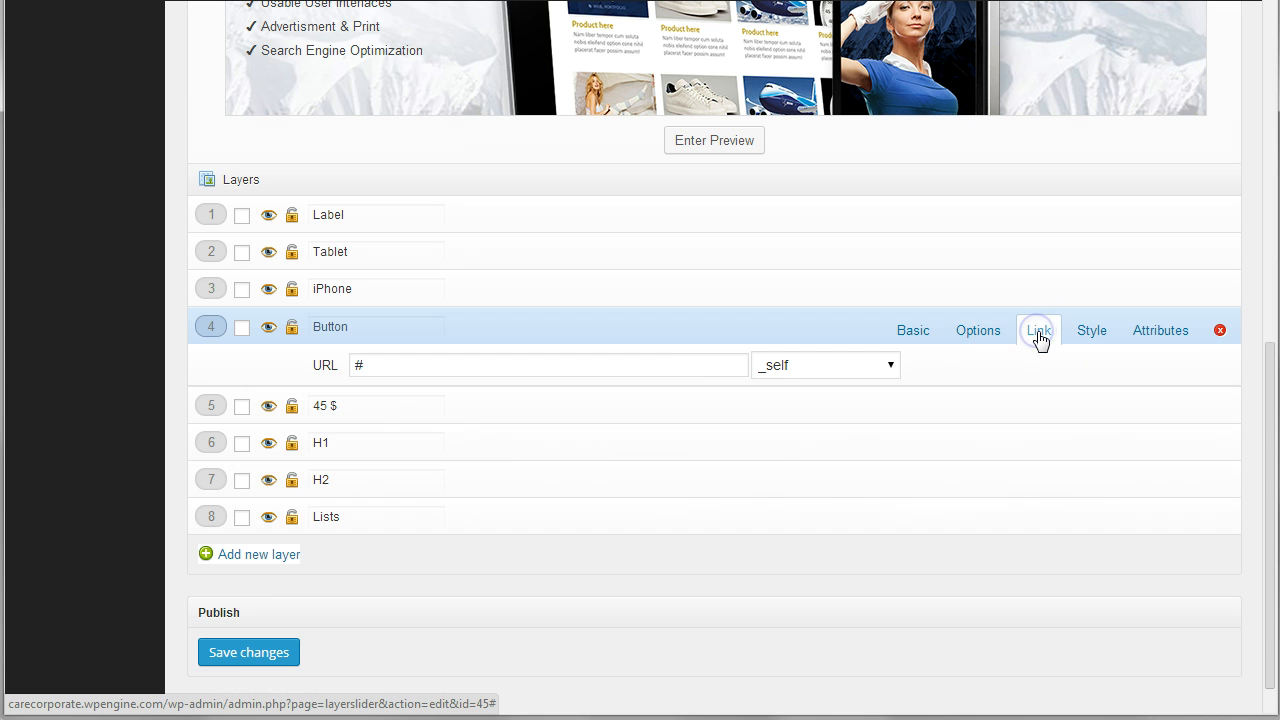
Step: Change the Button layer's content type to Paragraph and open the 45 $ layer's content
left_click(918, 334)
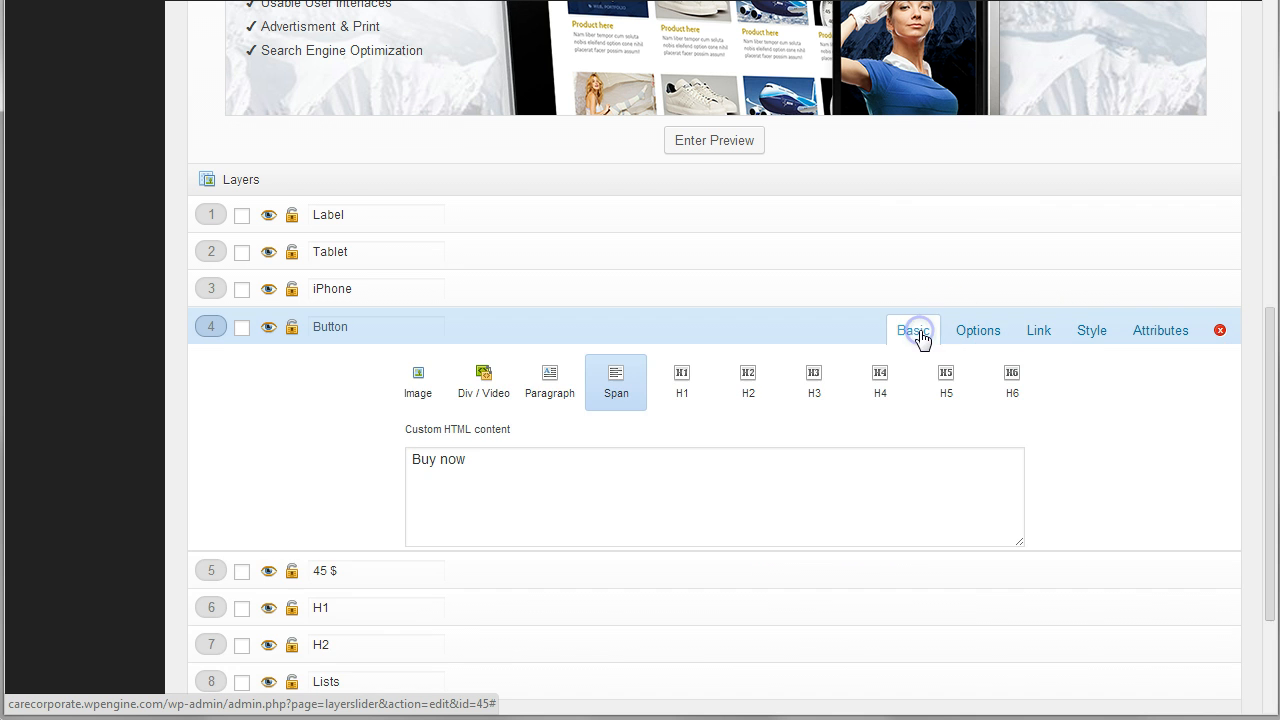
left_click(548, 385)
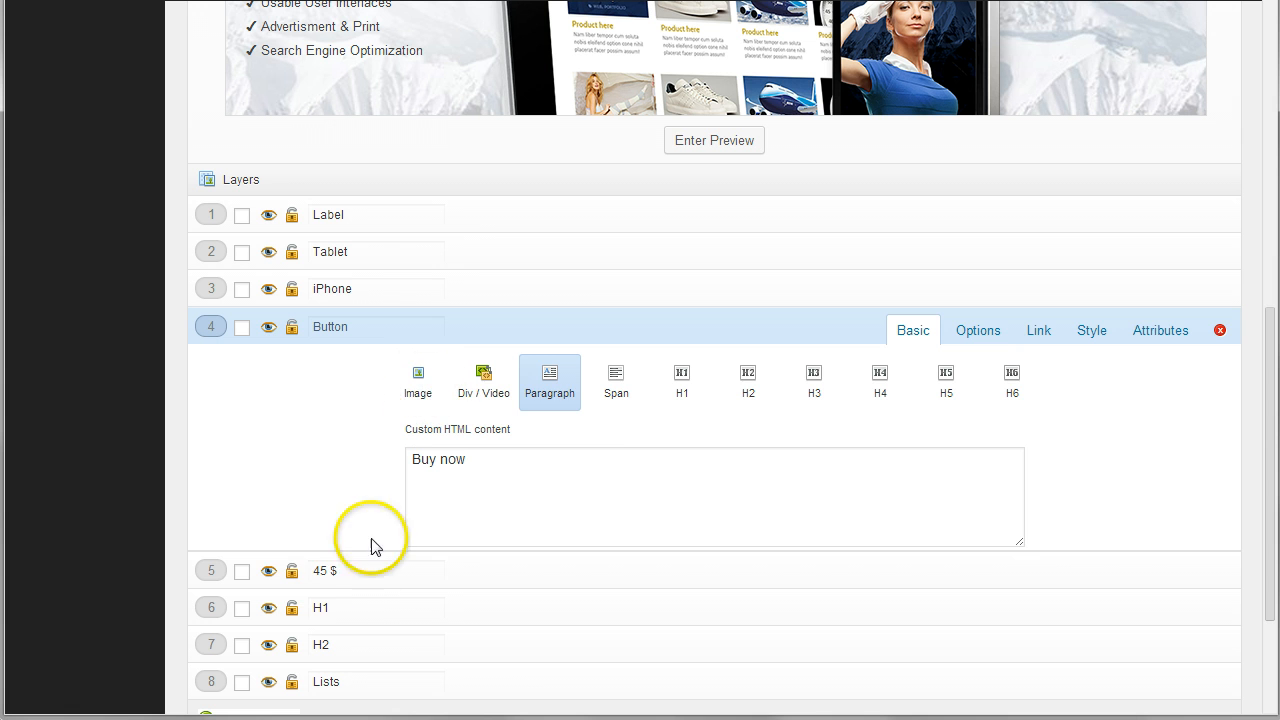
left_click(334, 571)
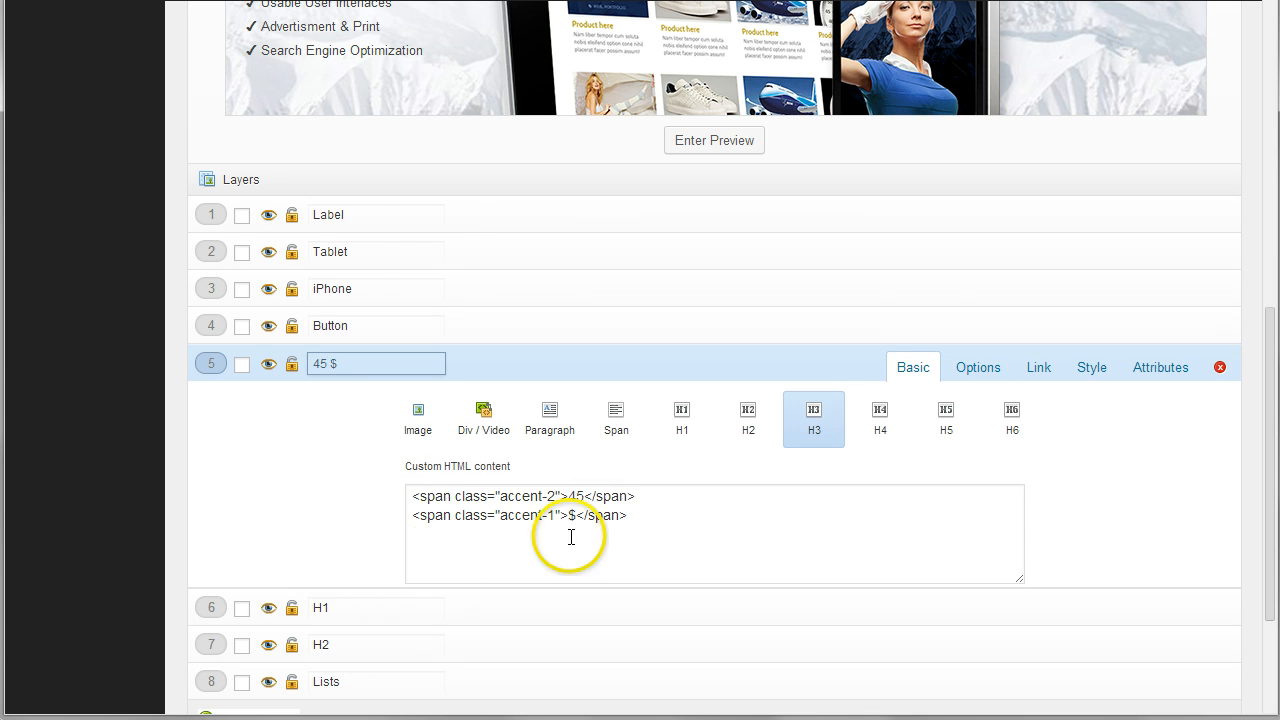
Step: Try the H1, H6, Paragraph, Image and Span content types on the 45 $ layer, finishing with H1
left_click(696, 510)
left_click_drag(436, 515, 636, 496)
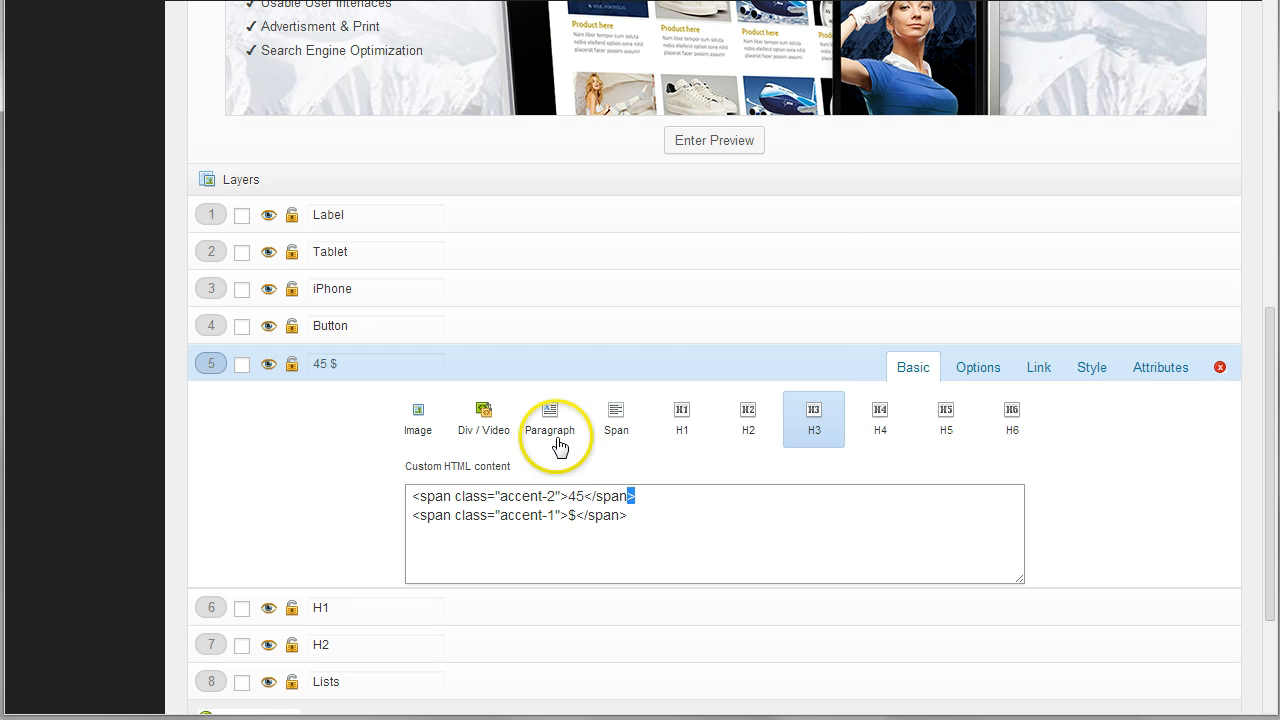
left_click(688, 423)
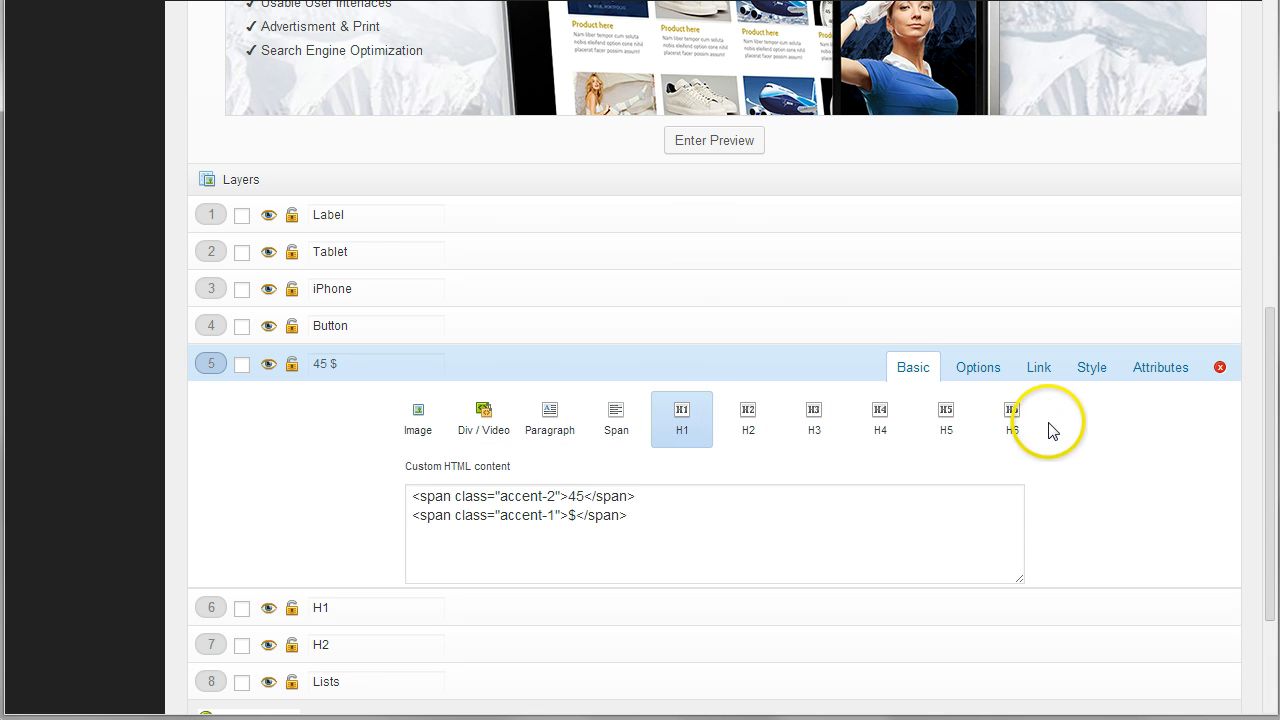
left_click(1012, 425)
left_click(562, 425)
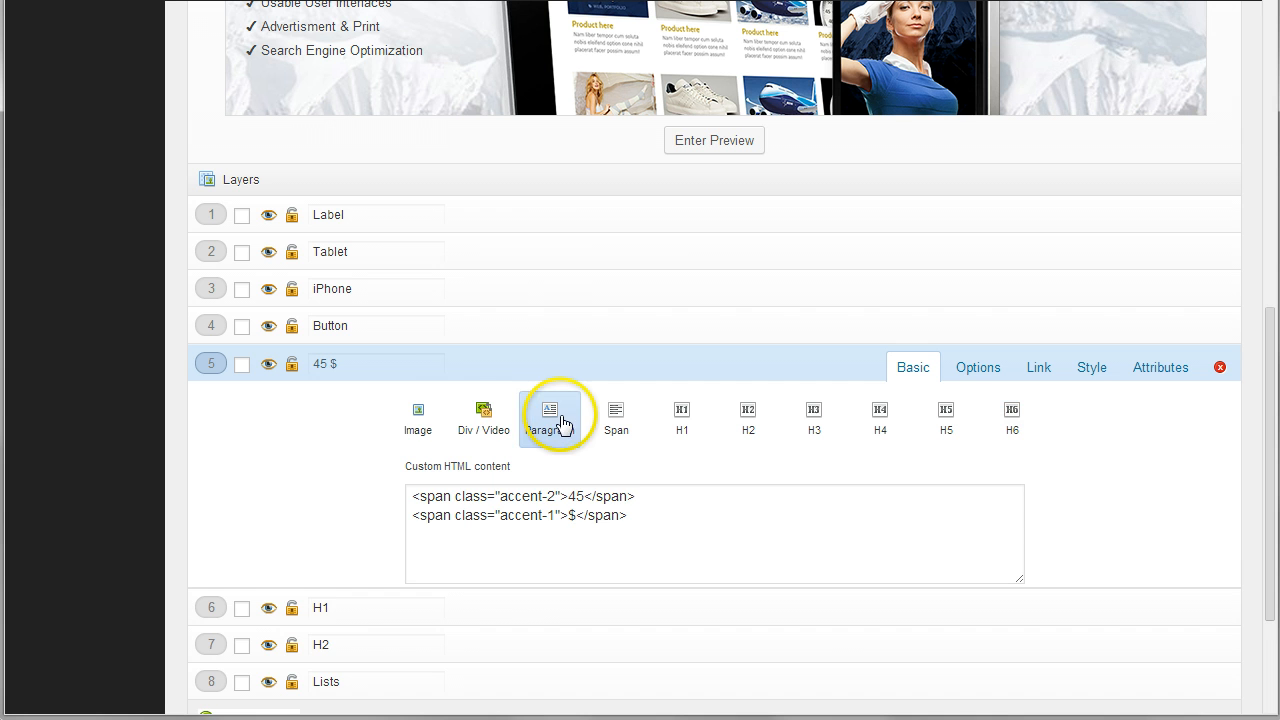
left_click(428, 427)
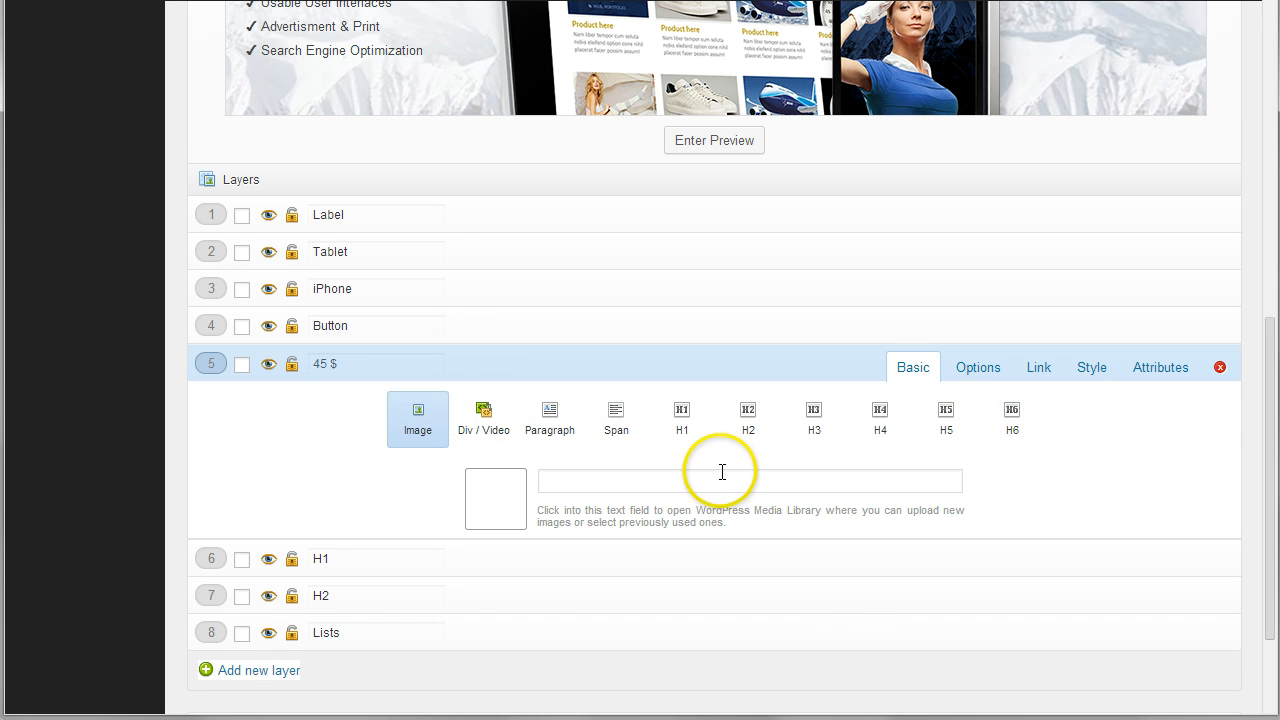
left_click(615, 425)
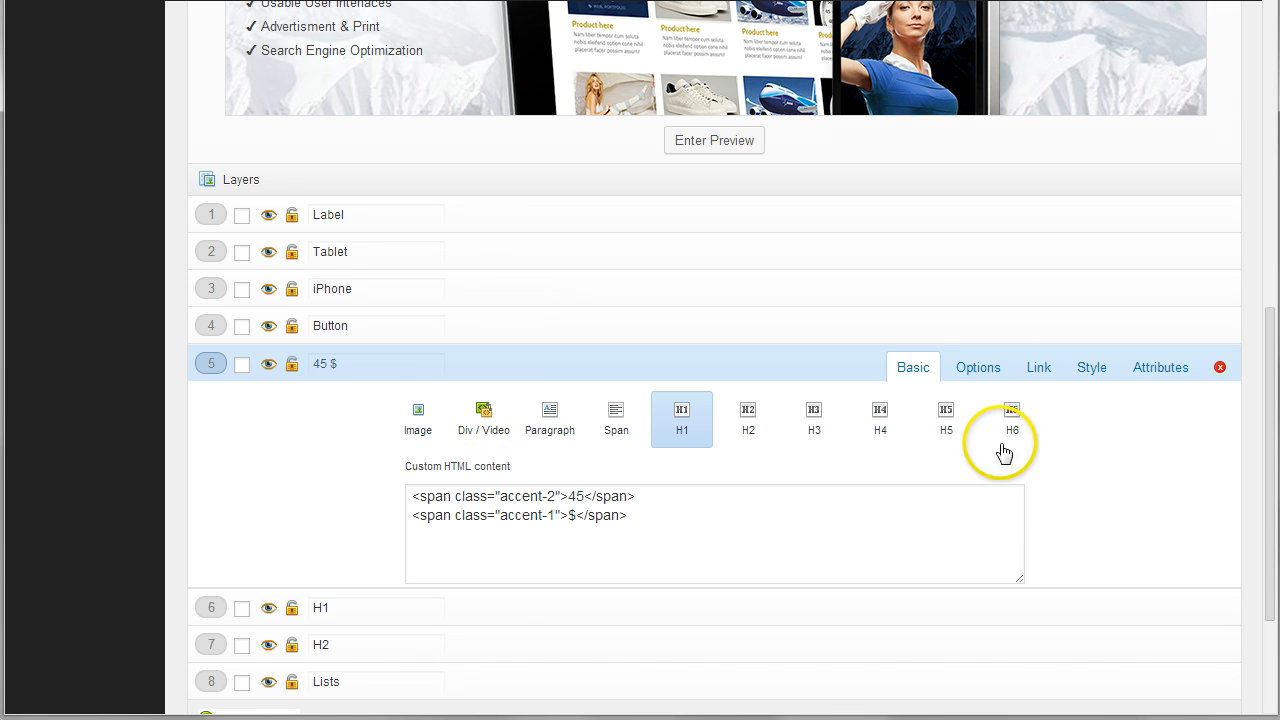
Step: Examine the 45 $ layer's transition options, including the available transition-in types, alongside the slide's own settings
left_click(980, 370)
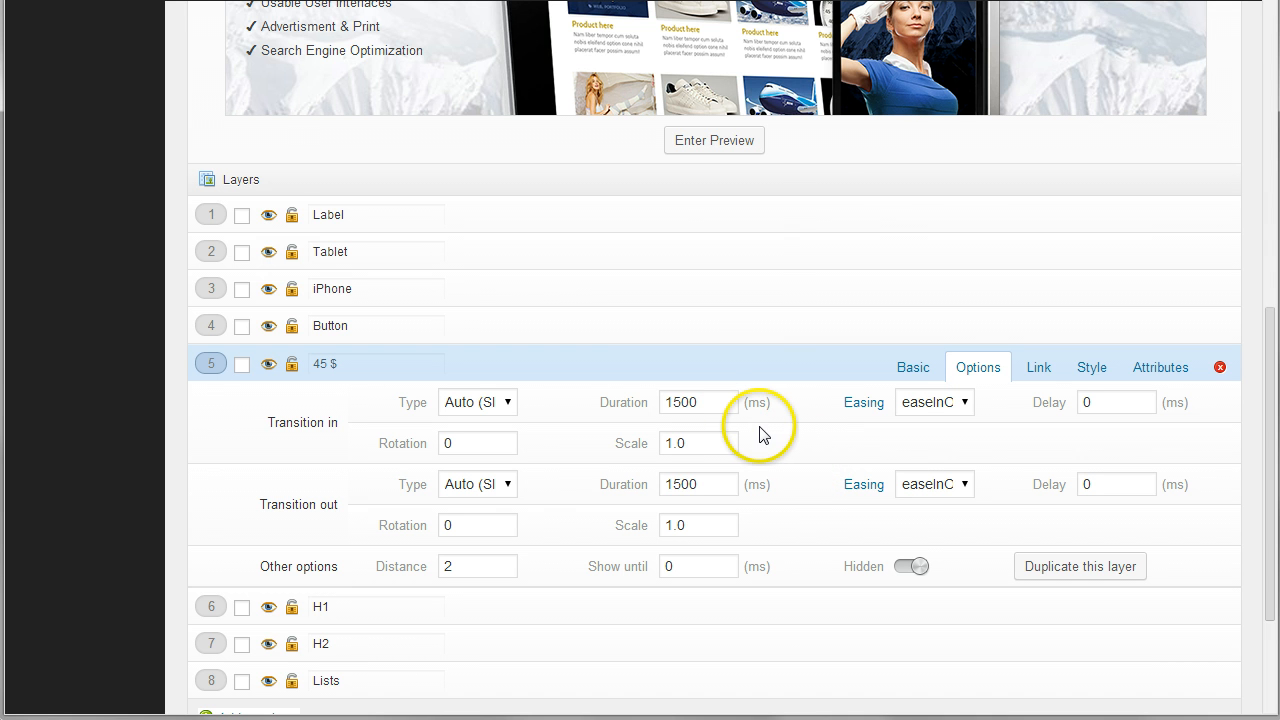
left_click(505, 402)
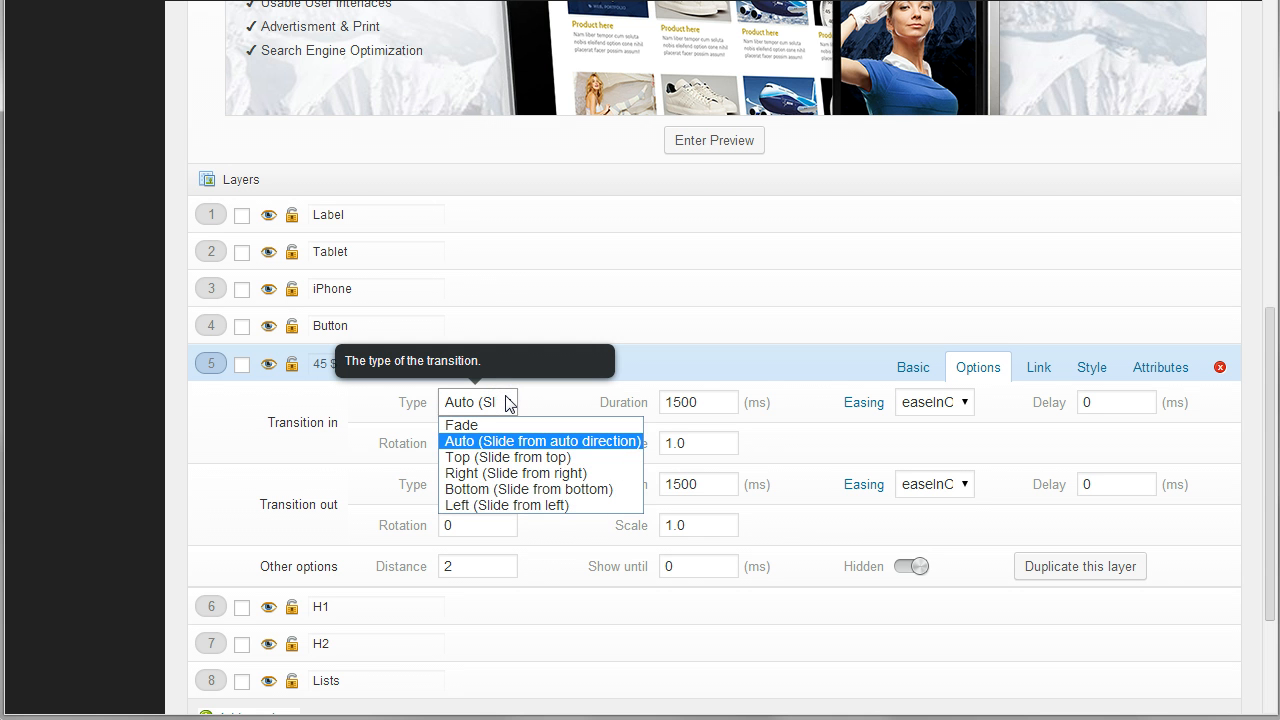
left_click(505, 402)
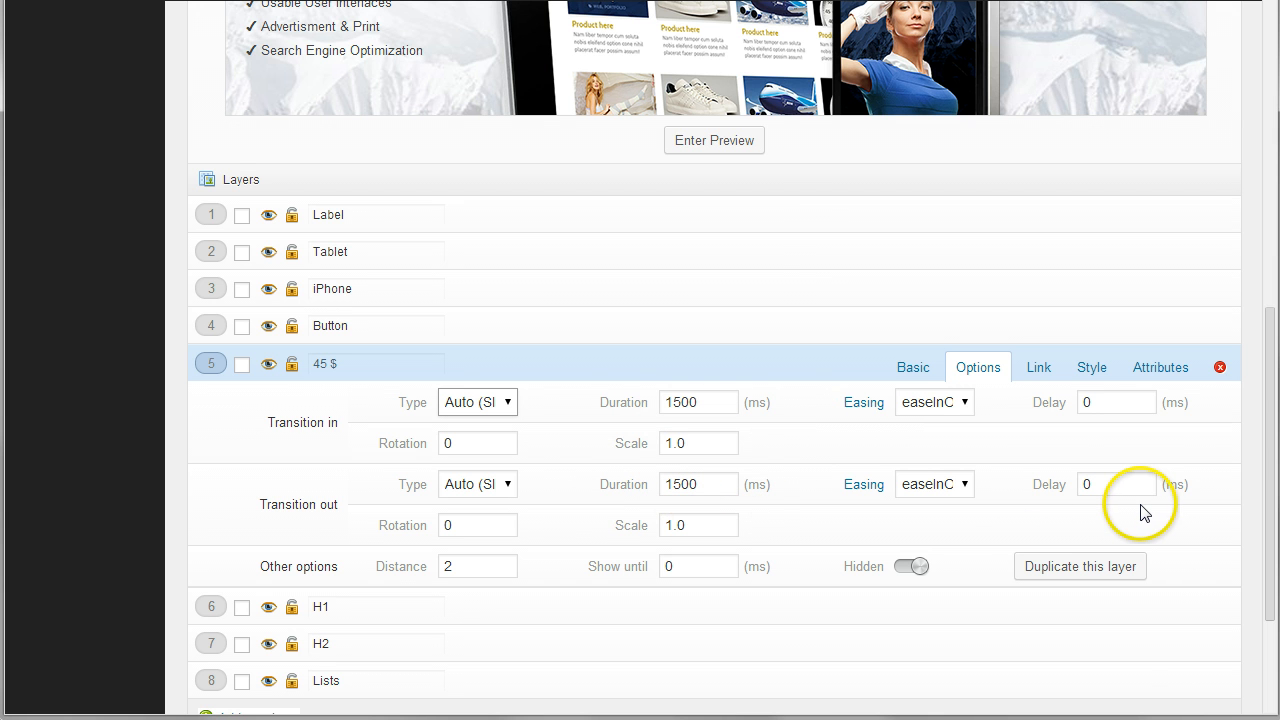
scroll(1110, 515, "up", 8)
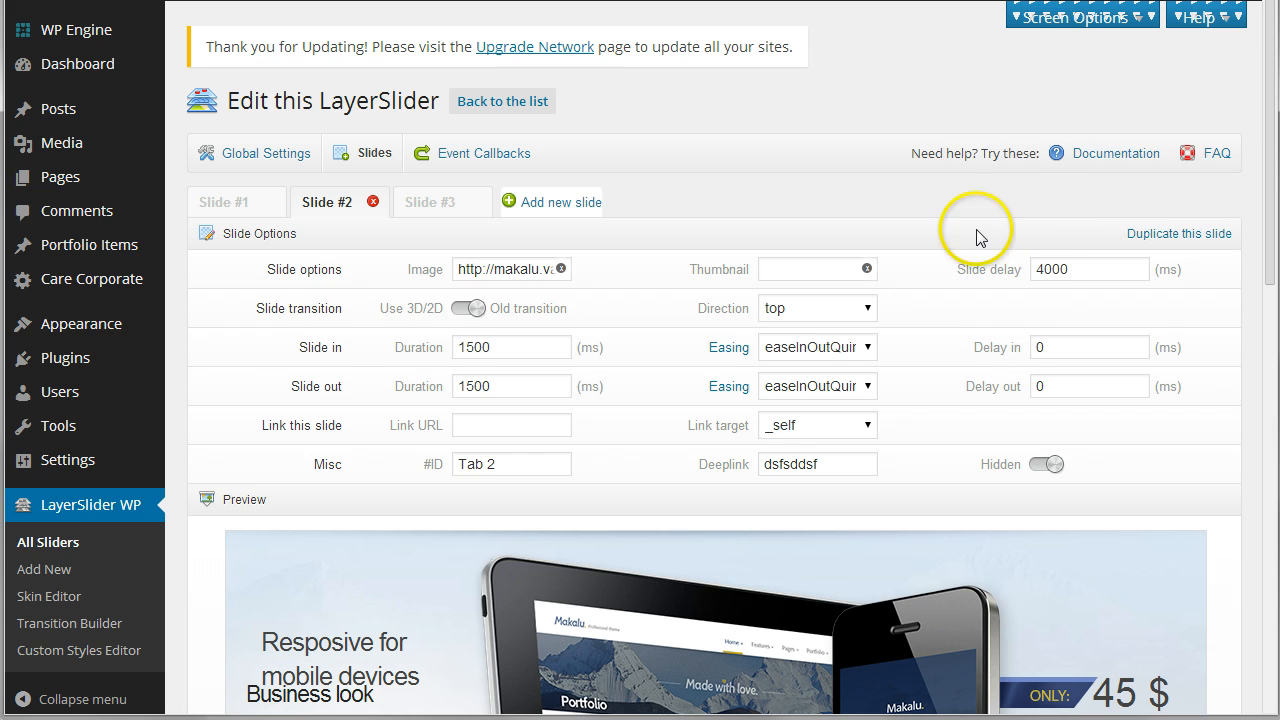
scroll(960, 260, "down", 8)
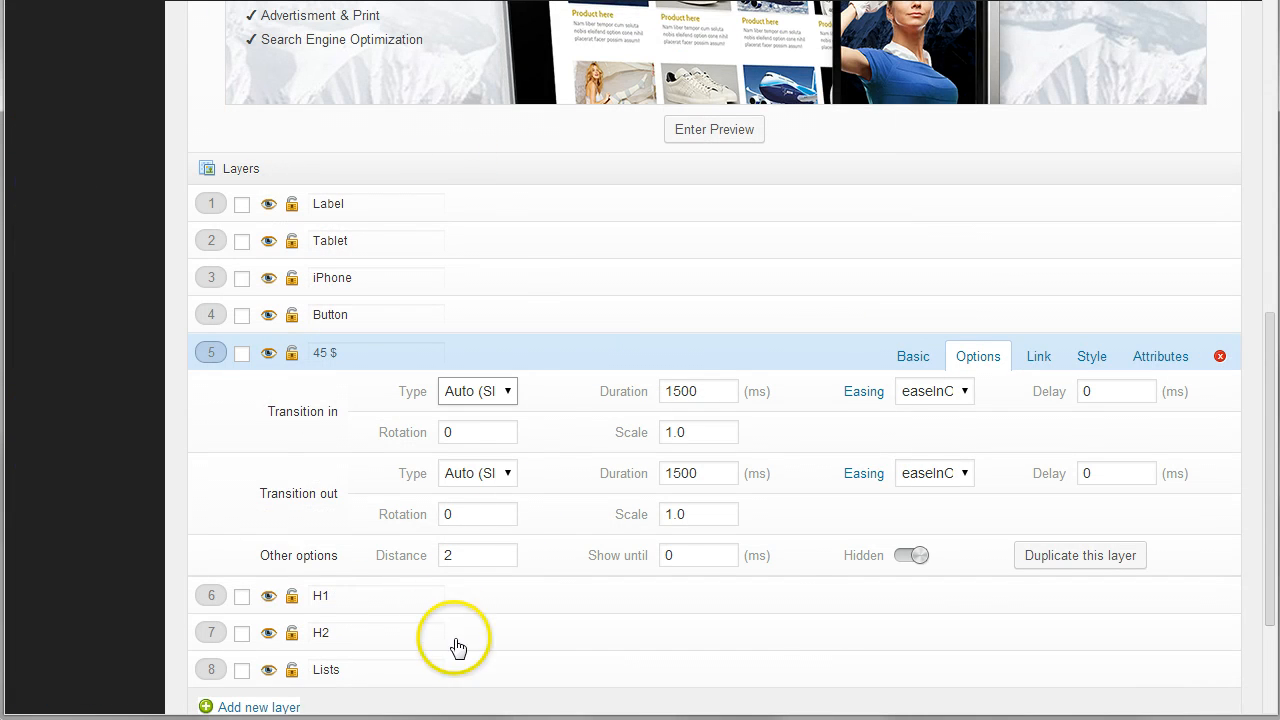
Step: Review the slide-in easing choices in Slide #2's options without picking a different one
scroll(872, 430, "up", 5)
scroll(885, 429, "up", 3)
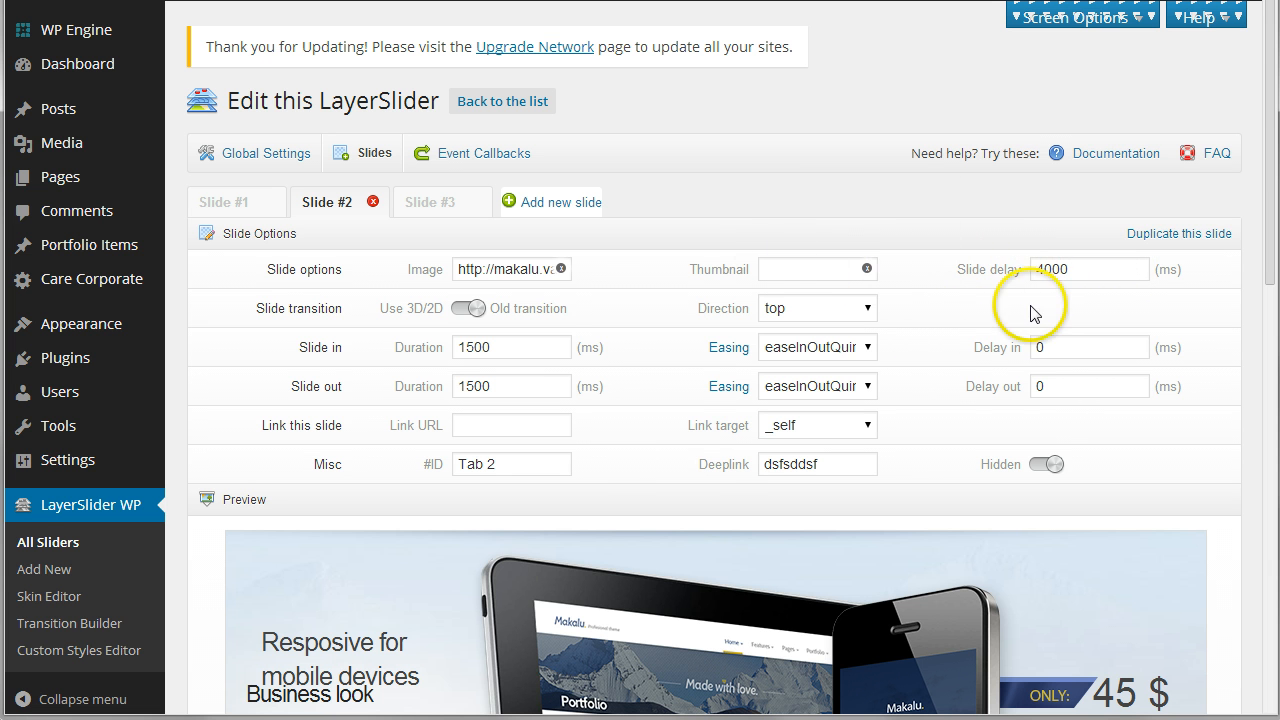
left_click(838, 350)
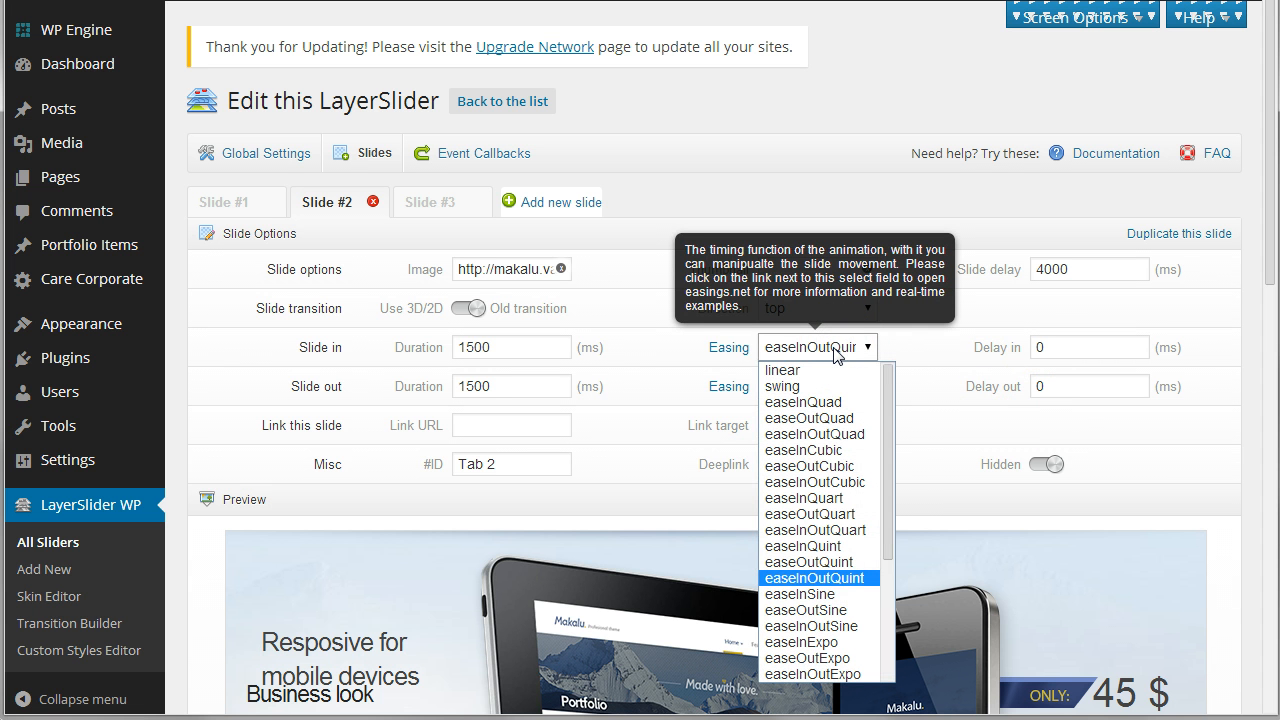
left_click(838, 352)
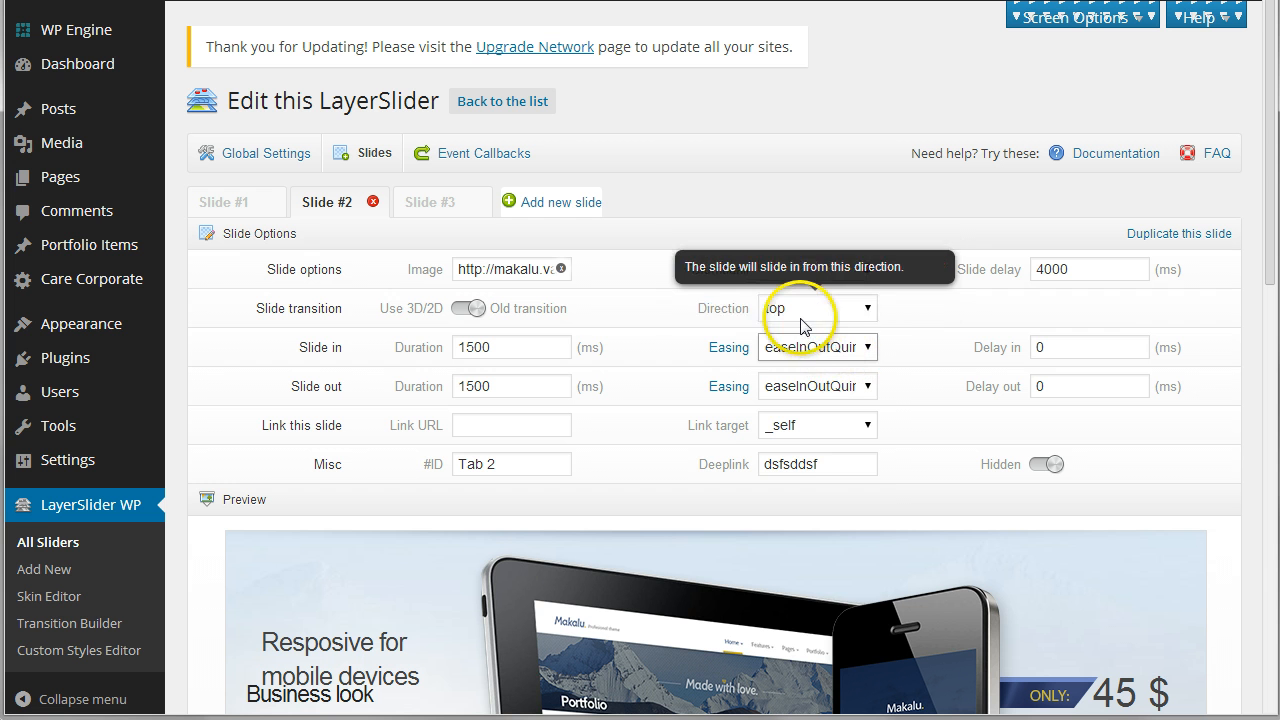
left_click(814, 346)
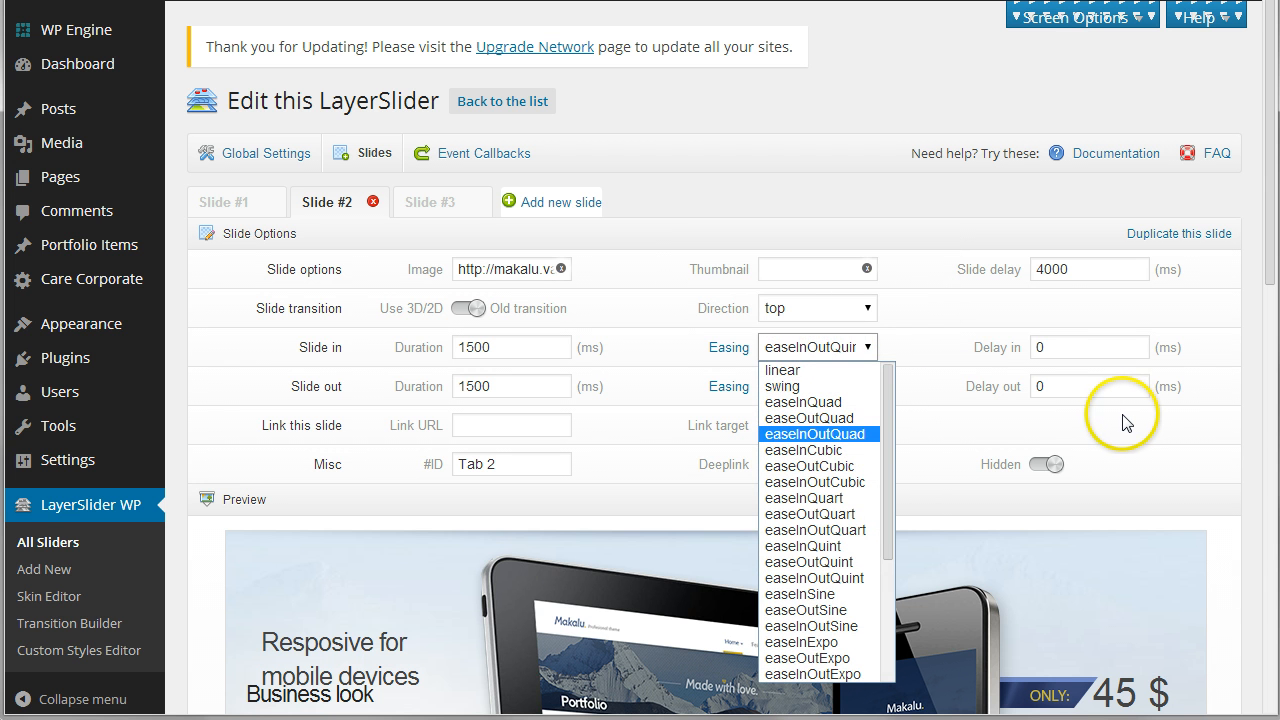
left_click(942, 425)
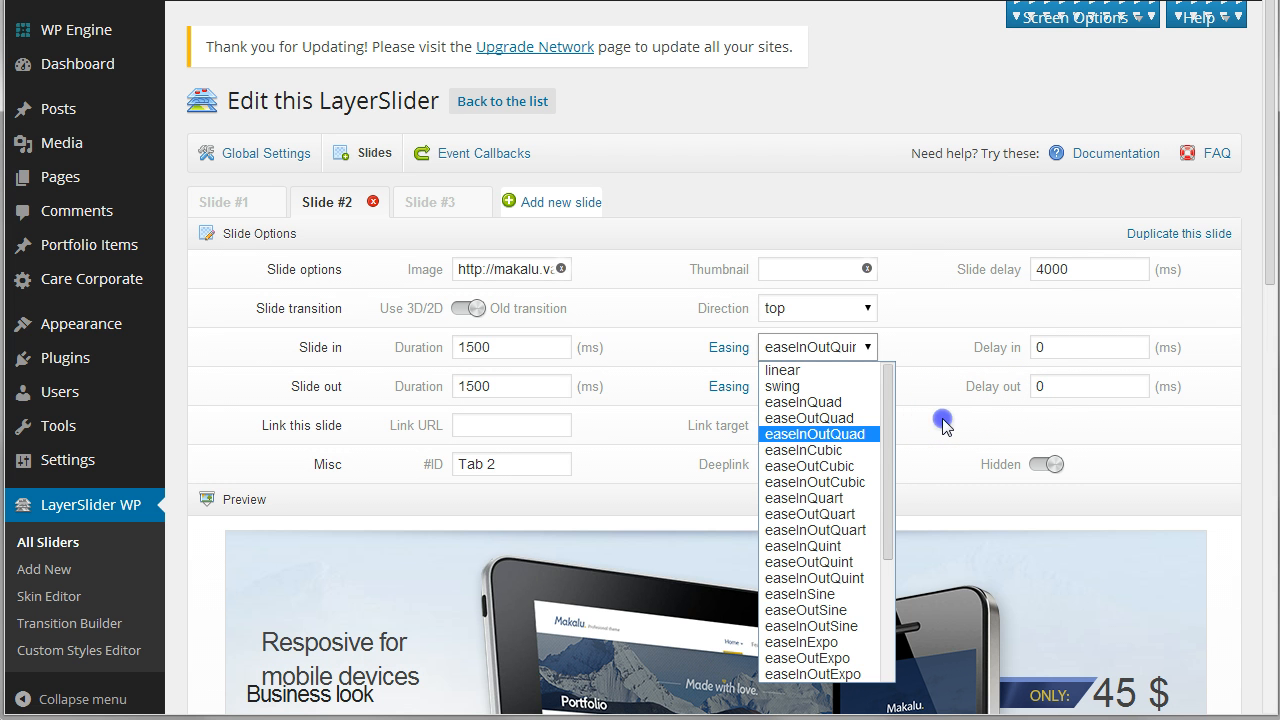